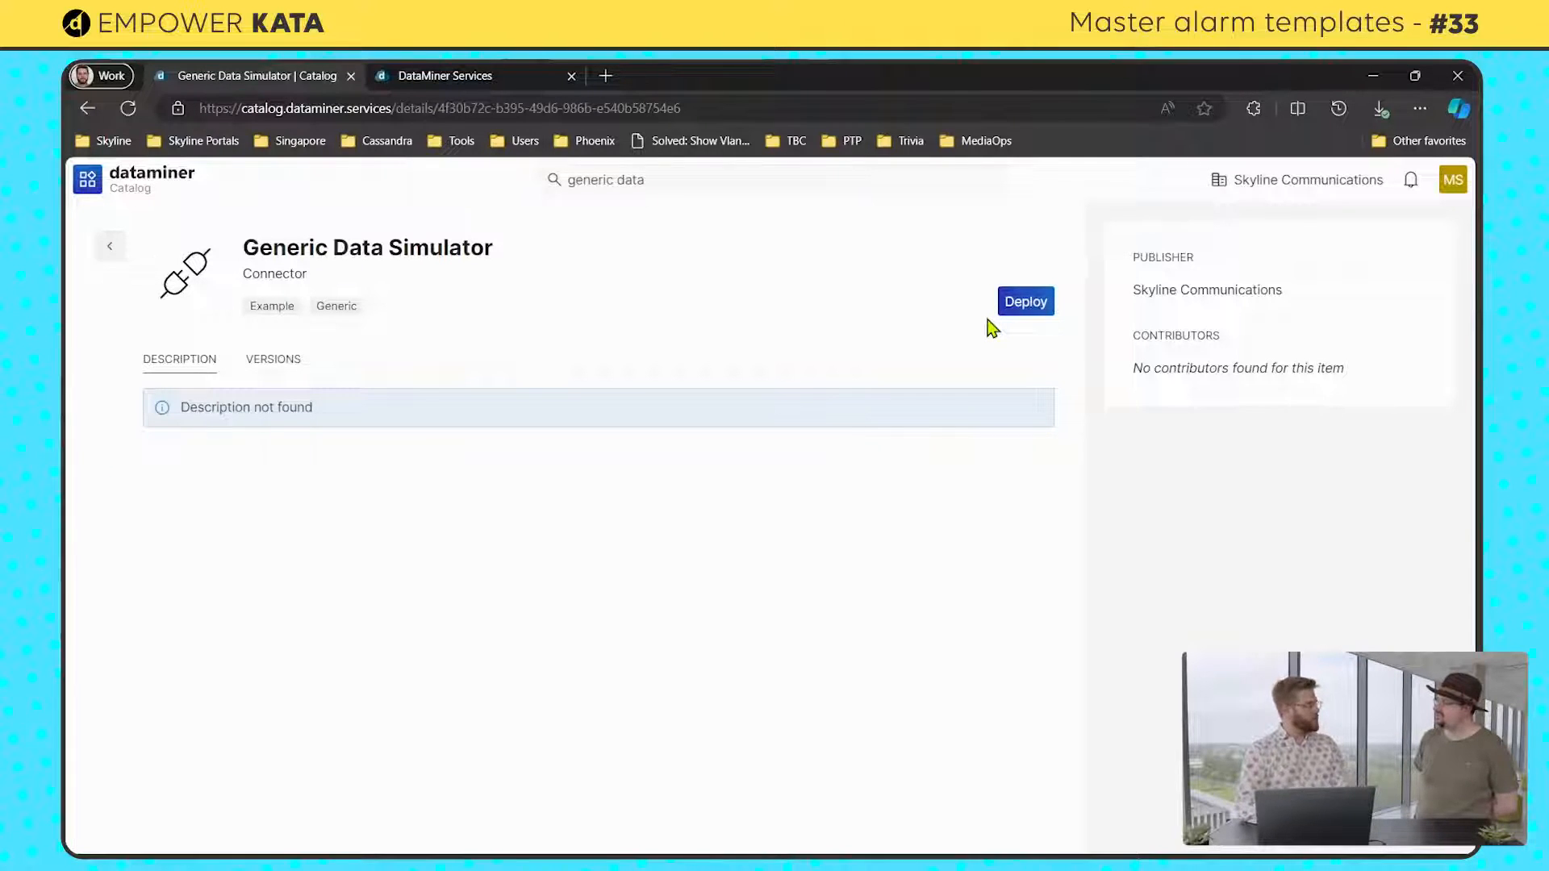
Step: Deploy the Generic Data Simulator connector to the Kata-Alarm-Templates DMS
left_click(1018, 310)
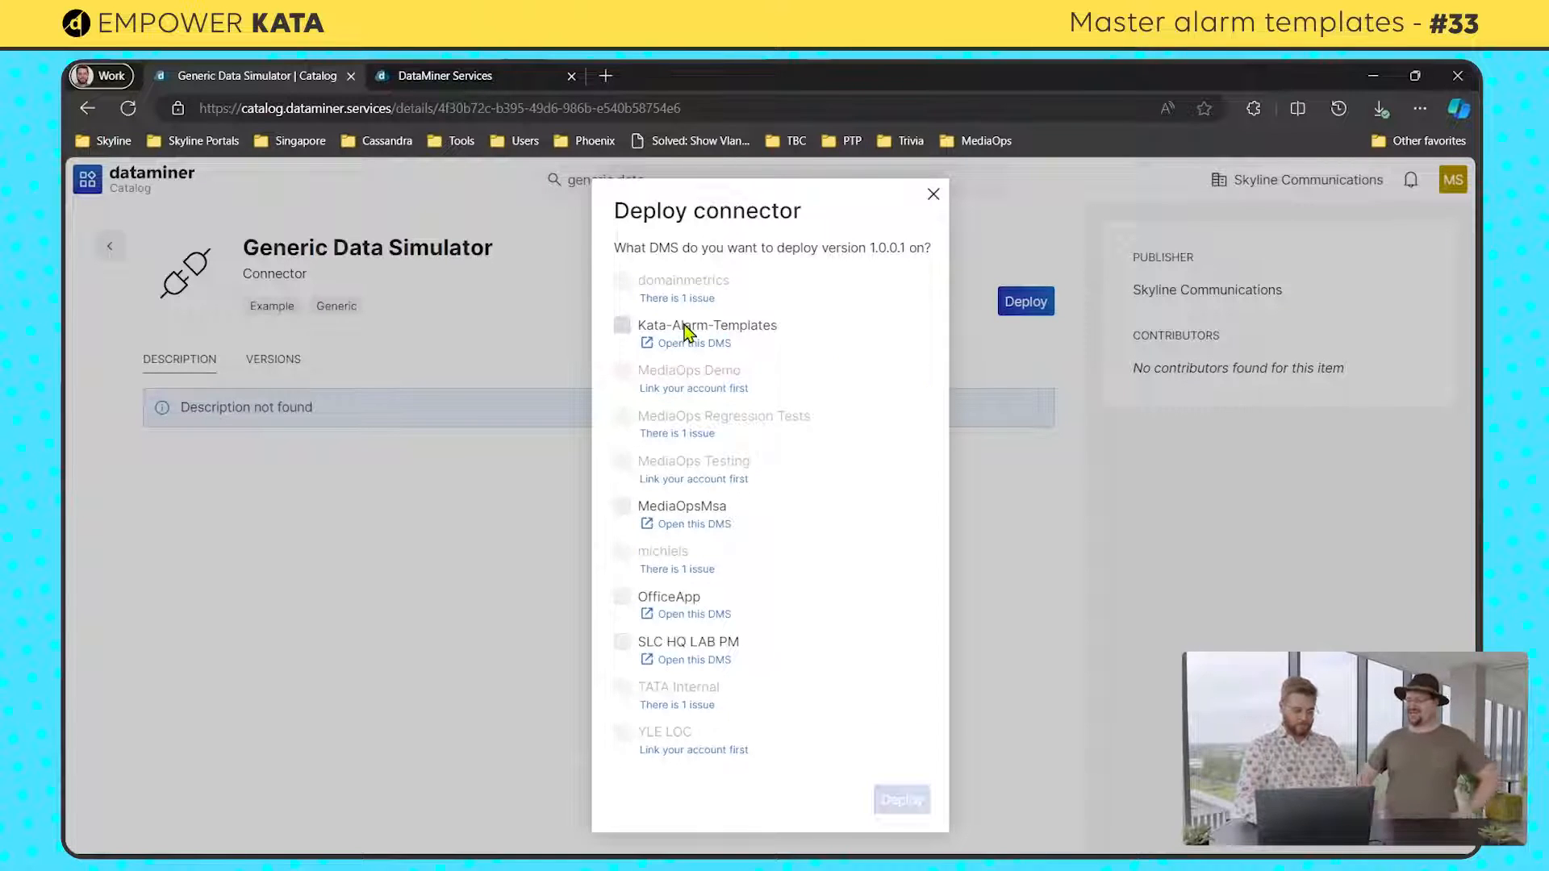
left_click(620, 330)
left_click(903, 799)
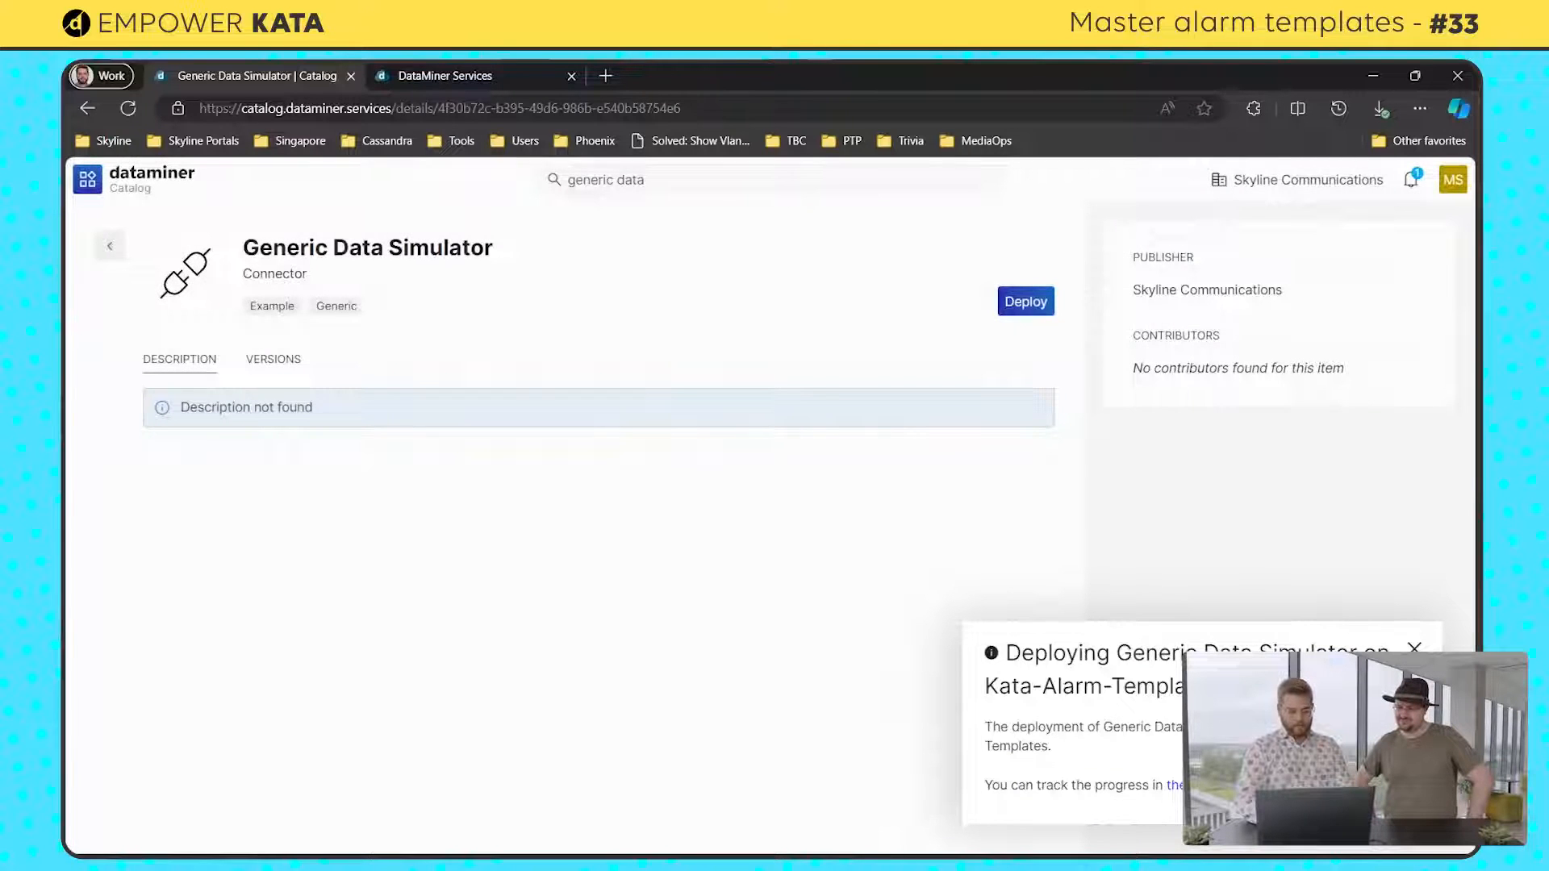
Step: Switch to DataMiner Cube and set version 1.0.0.1 of the Generic Data Simulator protocol as production
mouse_move(902, 856)
left_click(500, 835)
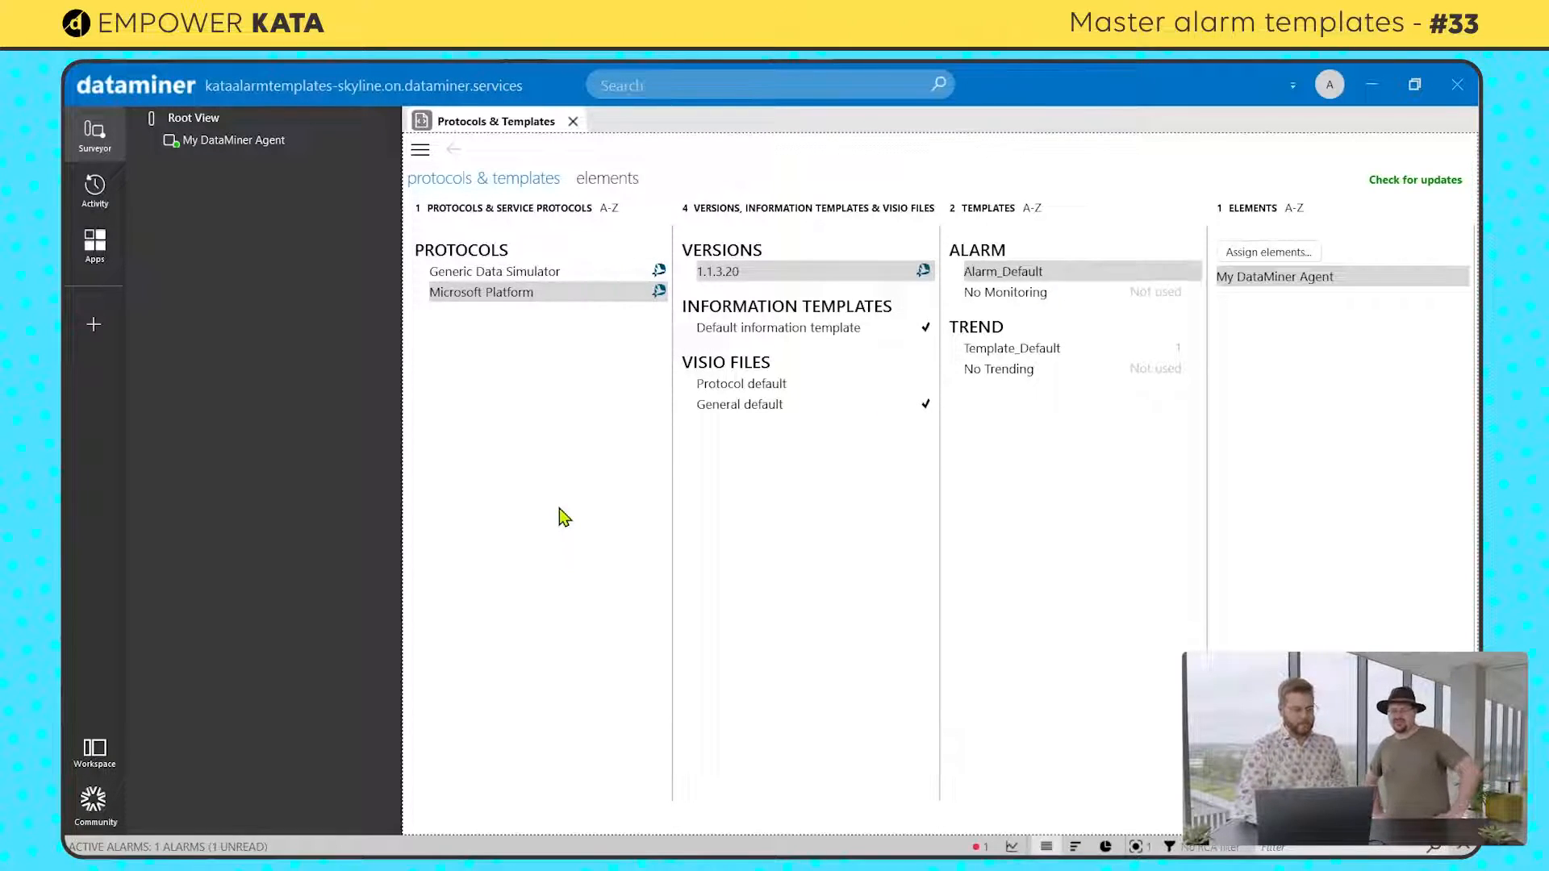
left_click(549, 280)
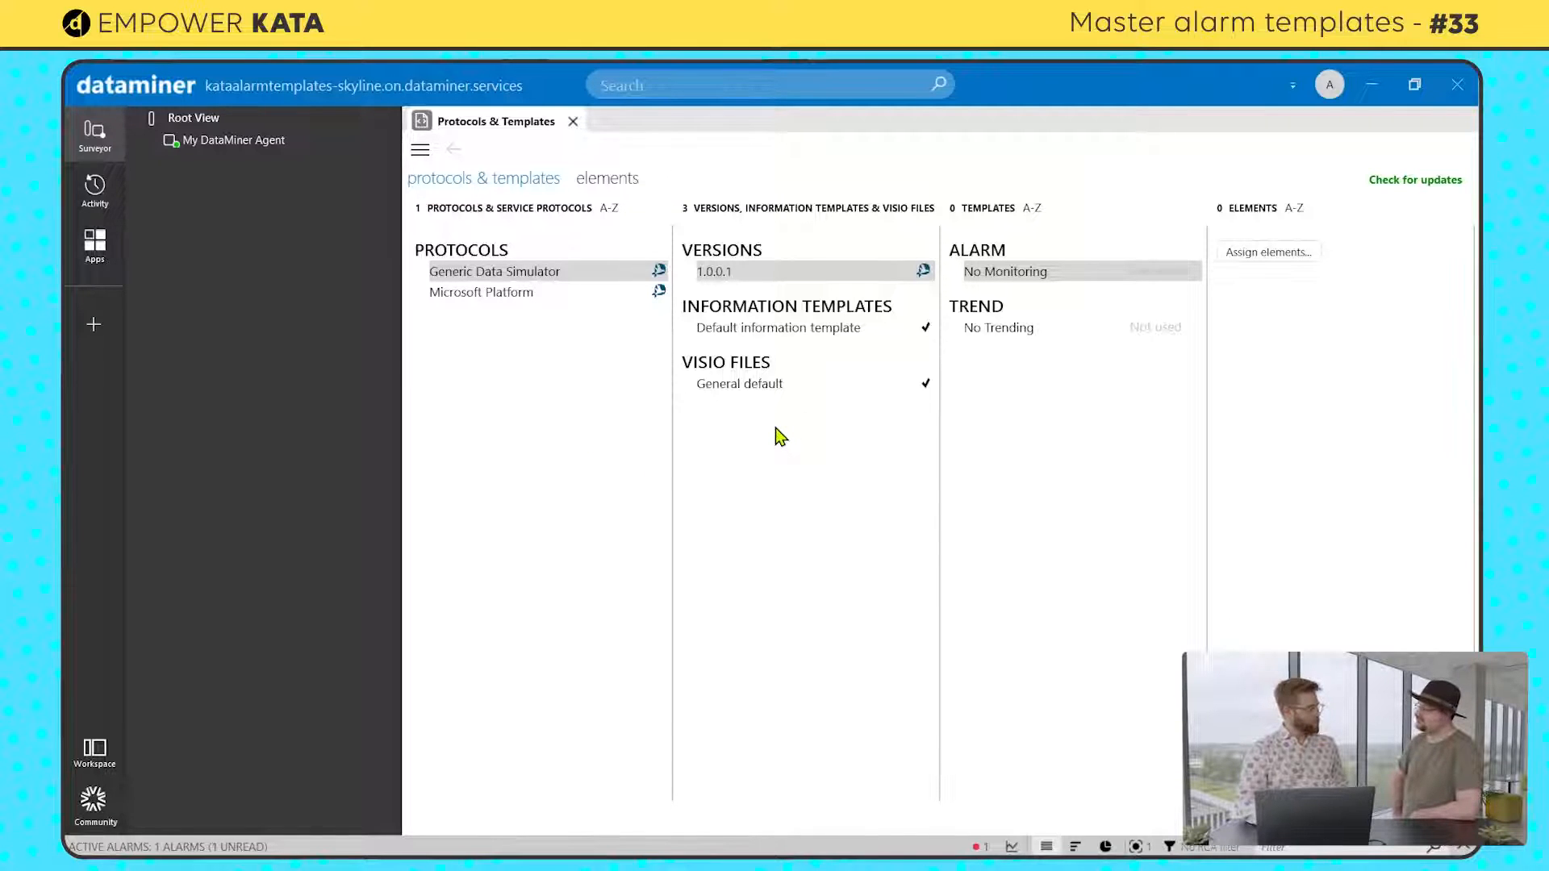
right_click(755, 274)
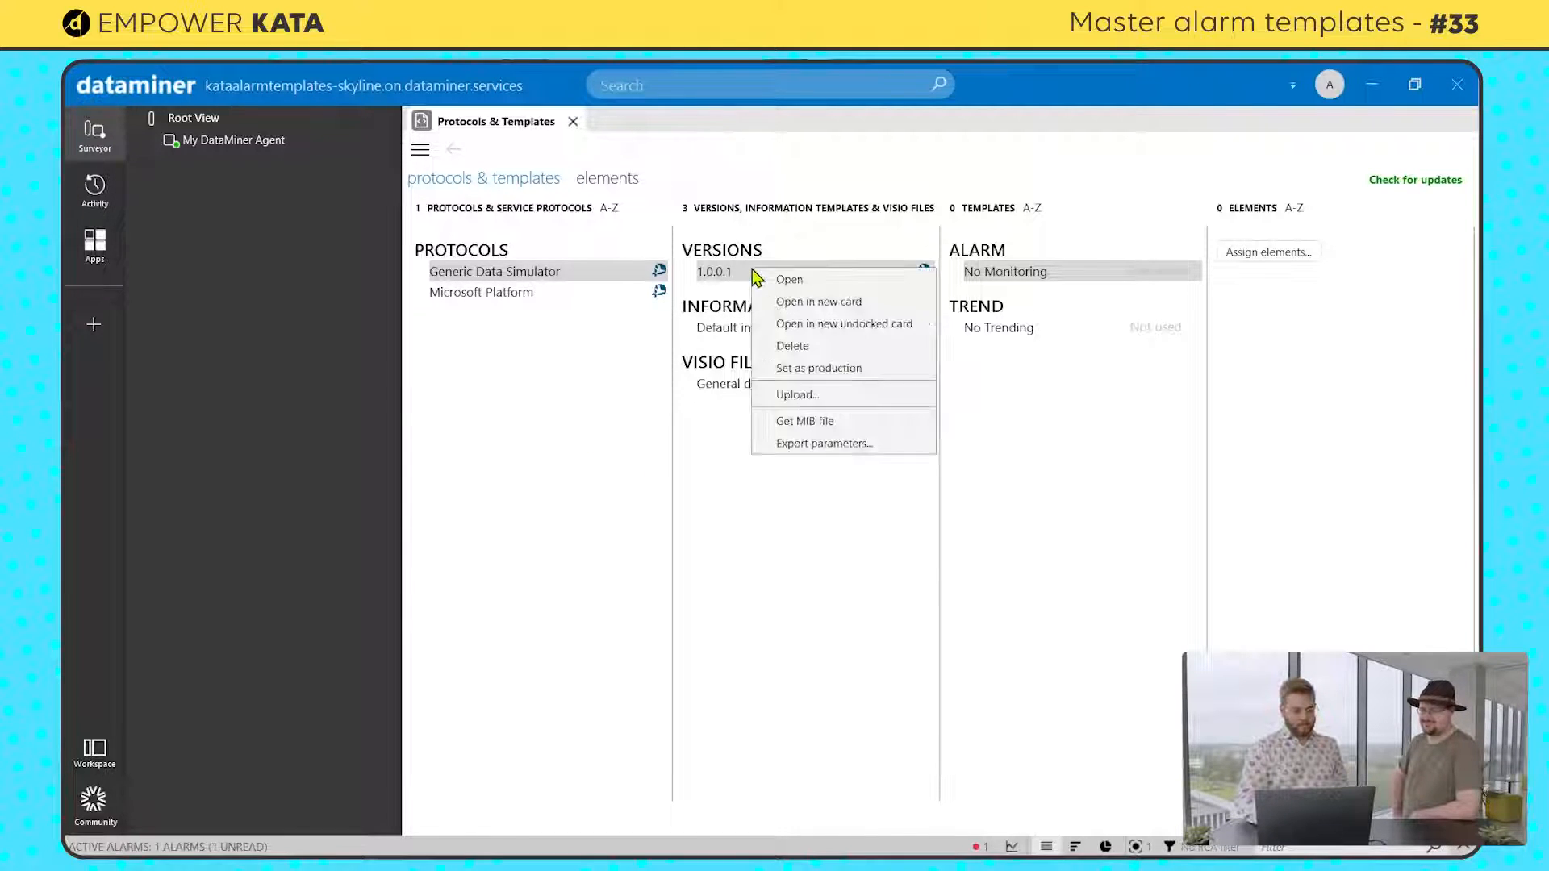
left_click(798, 372)
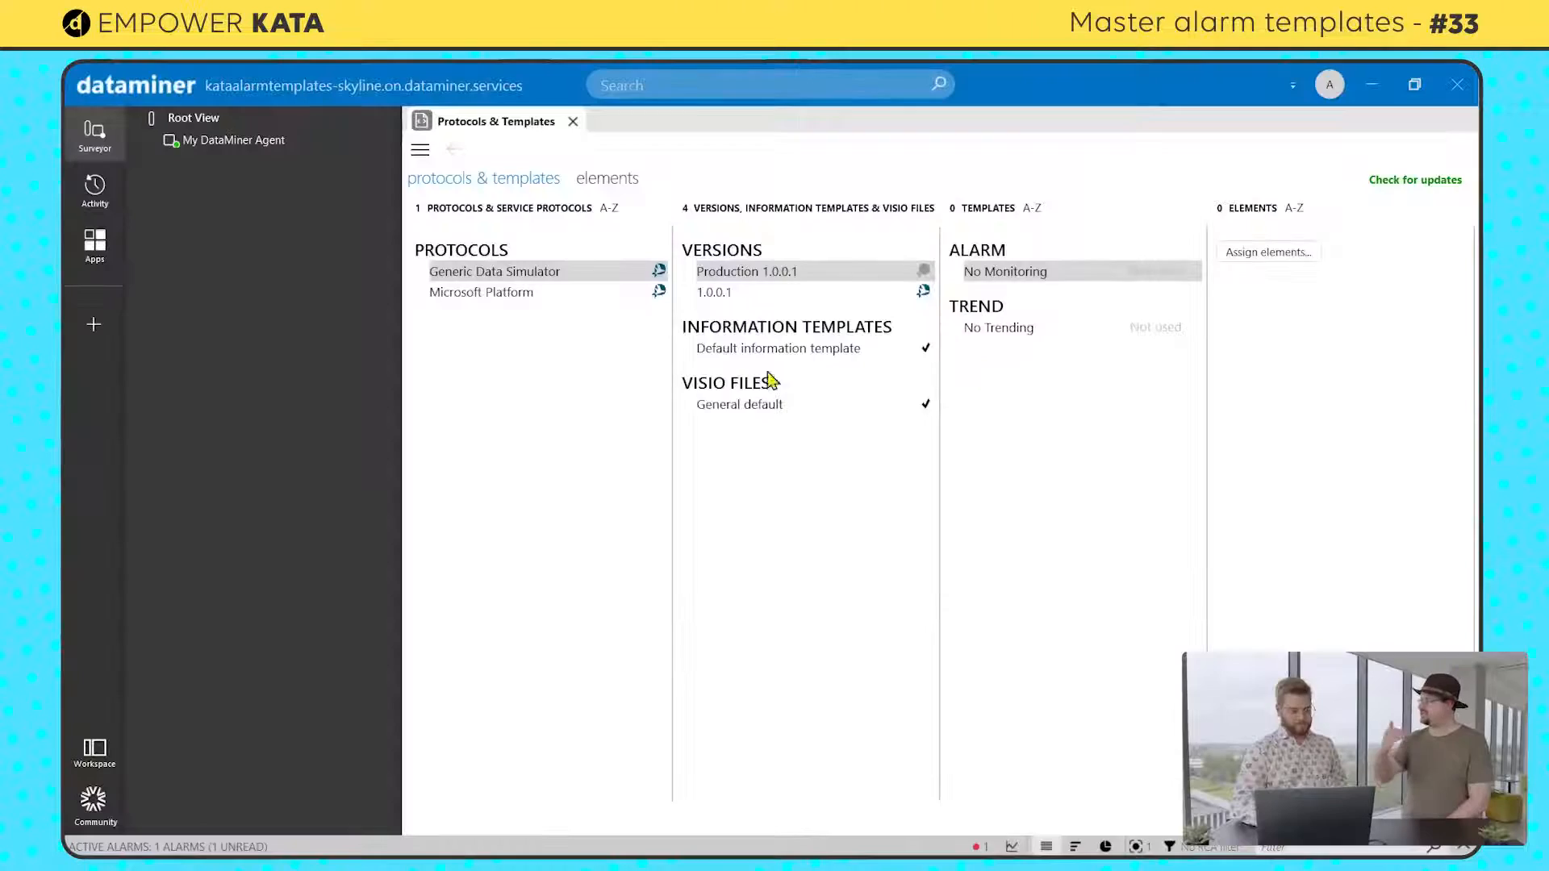
Step: Create an element named Data Simulator under Root View, using the production version of the Generic Data Simulator protocol
right_click(200, 126)
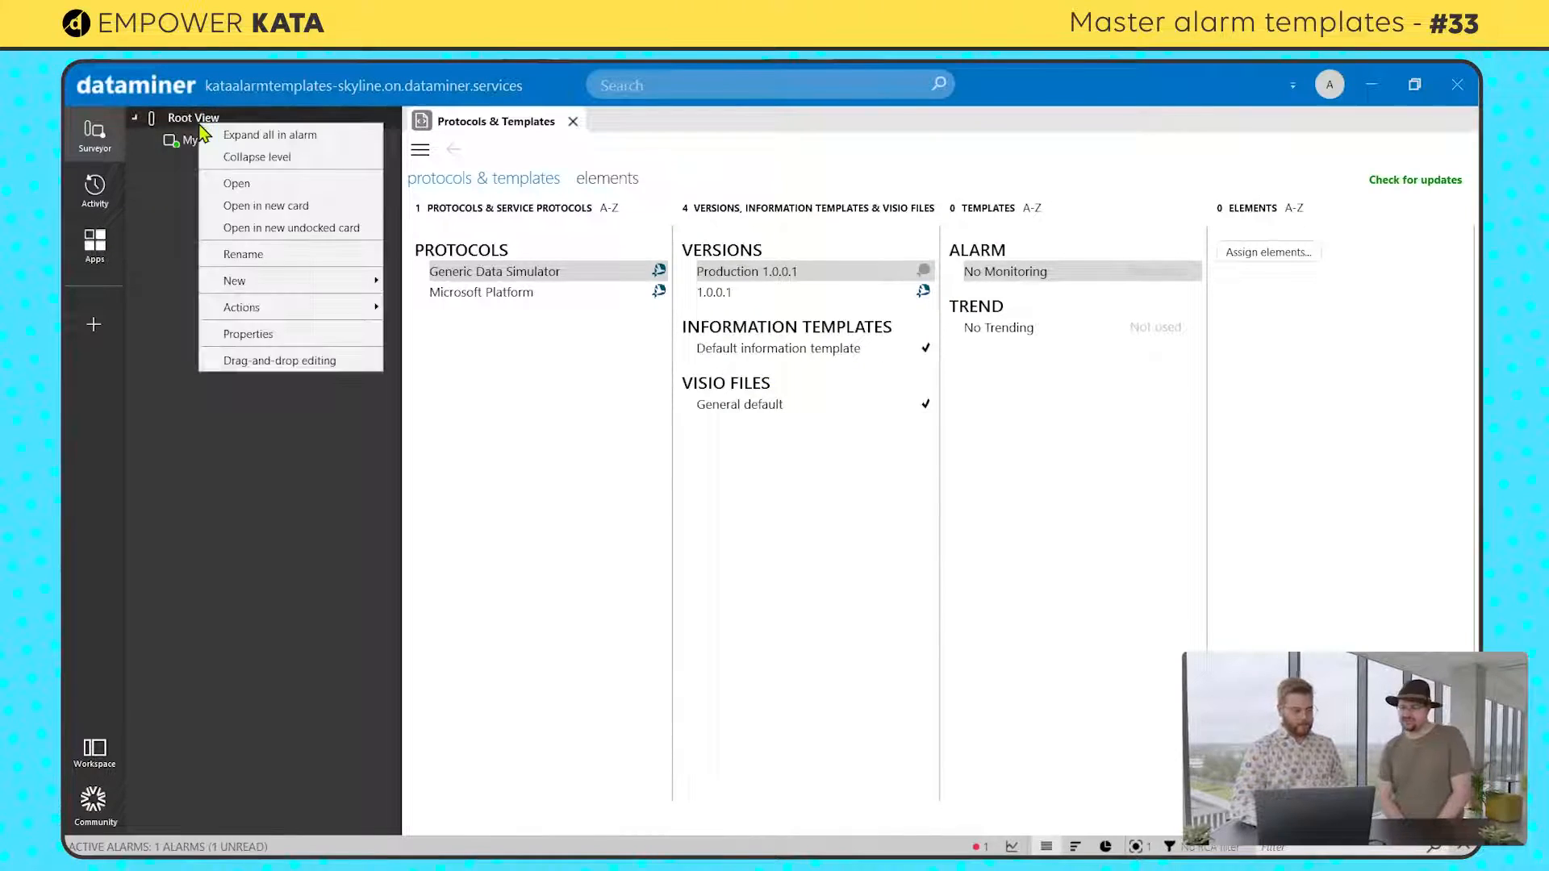
mouse_move(239, 283)
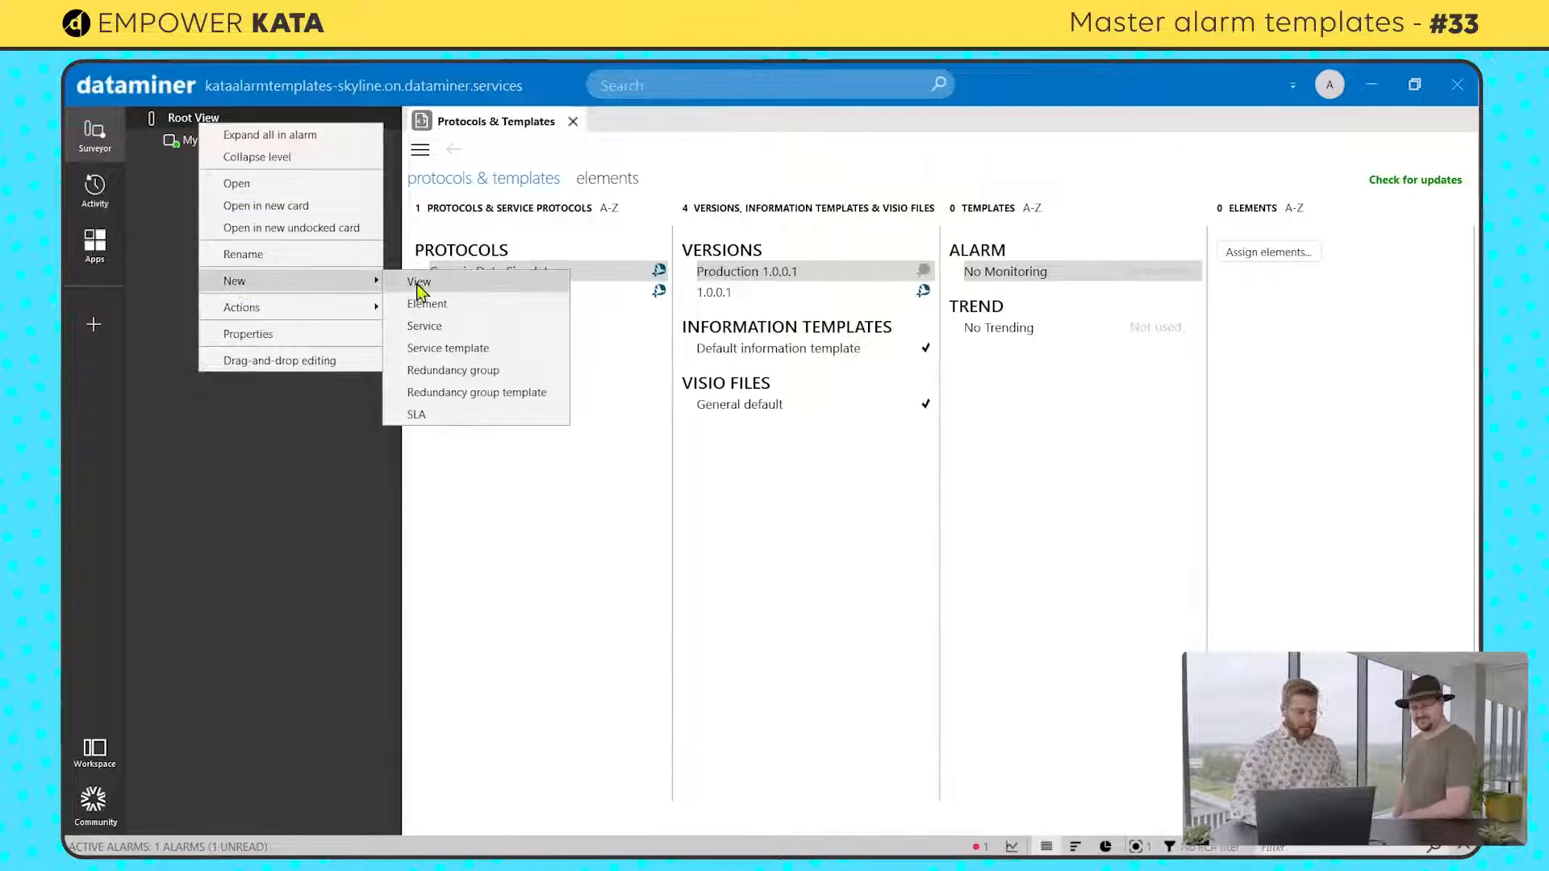
left_click(434, 307)
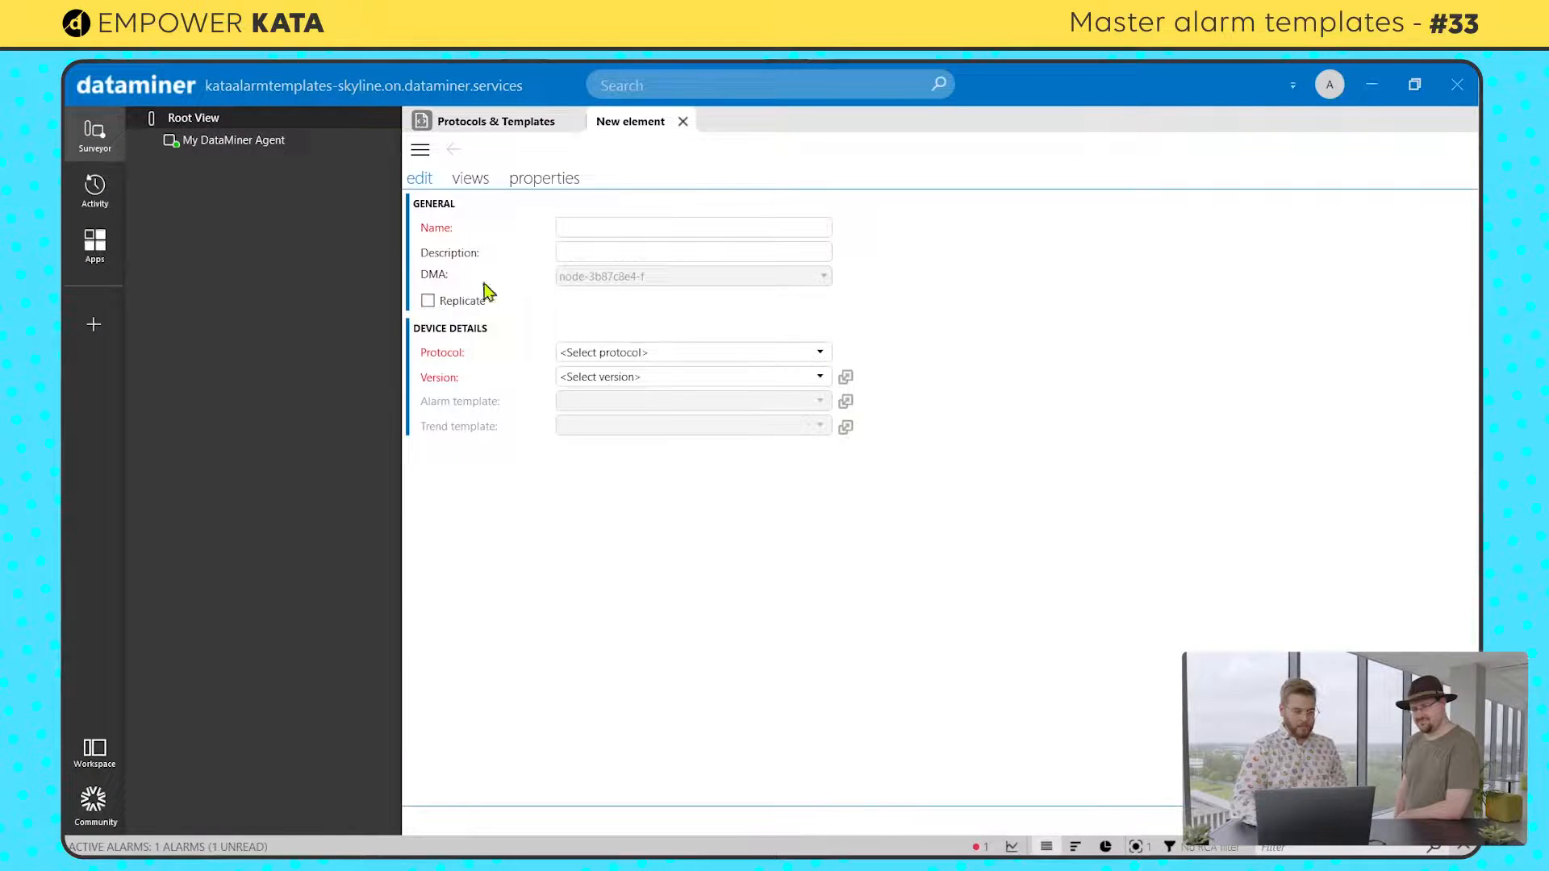
left_click(616, 231)
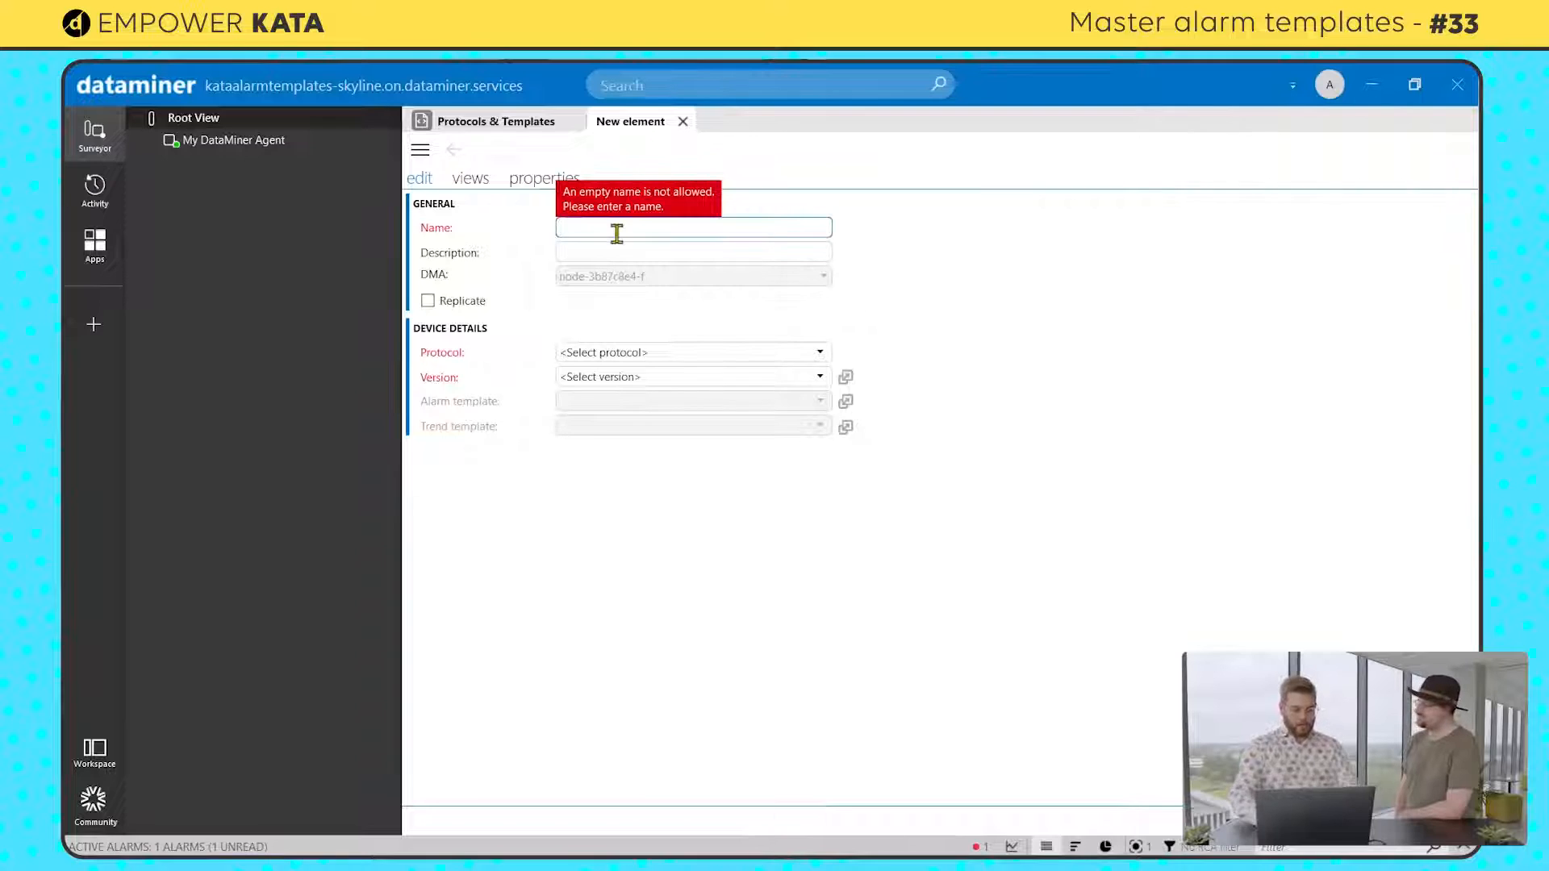
type("Data S")
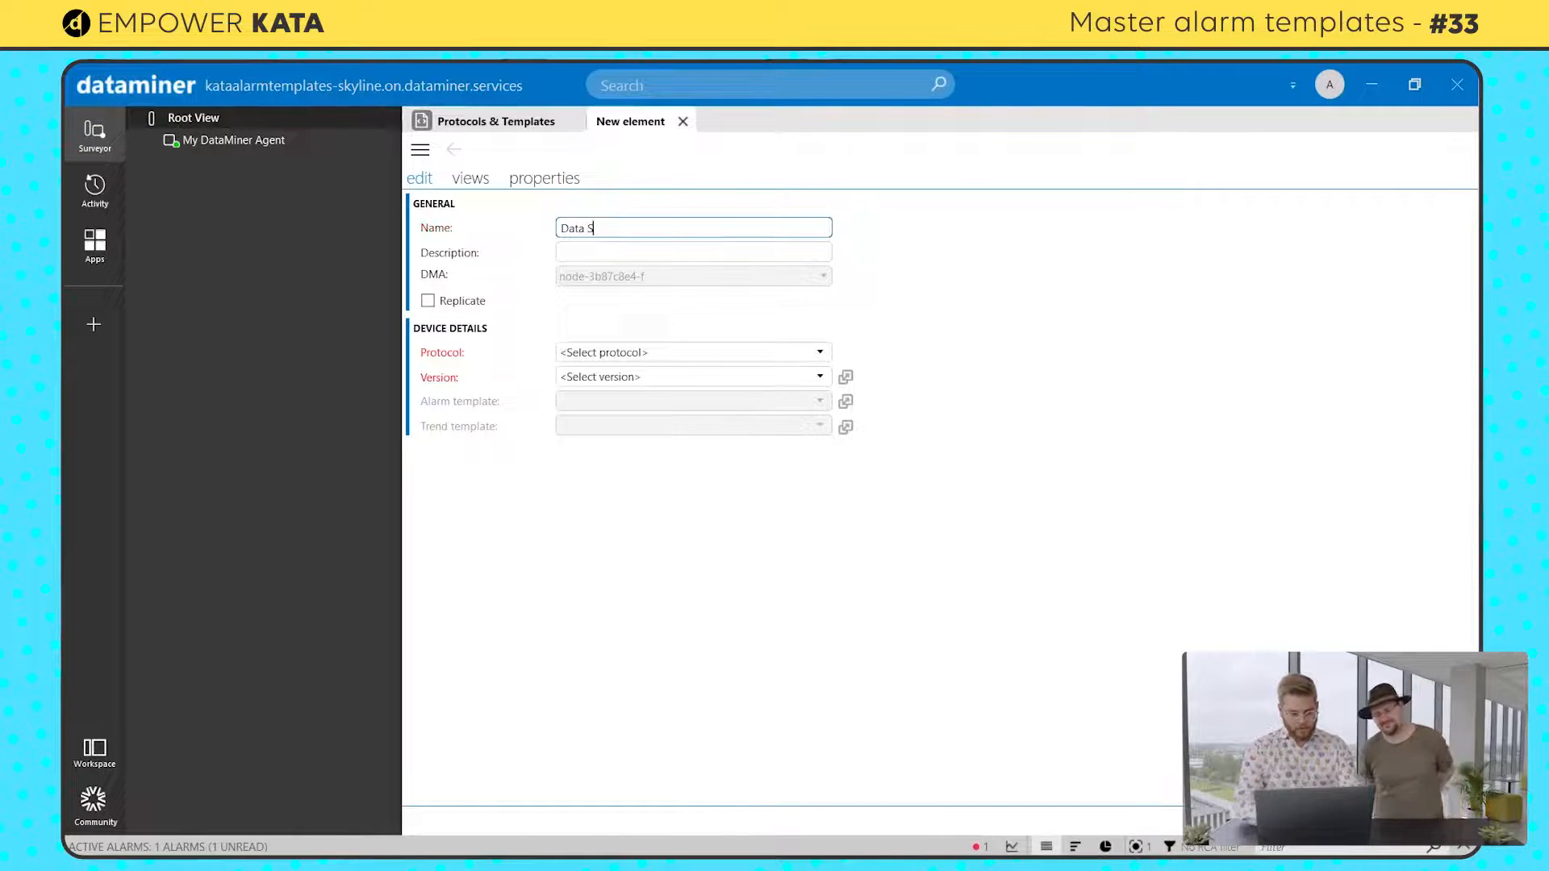
type("imulator")
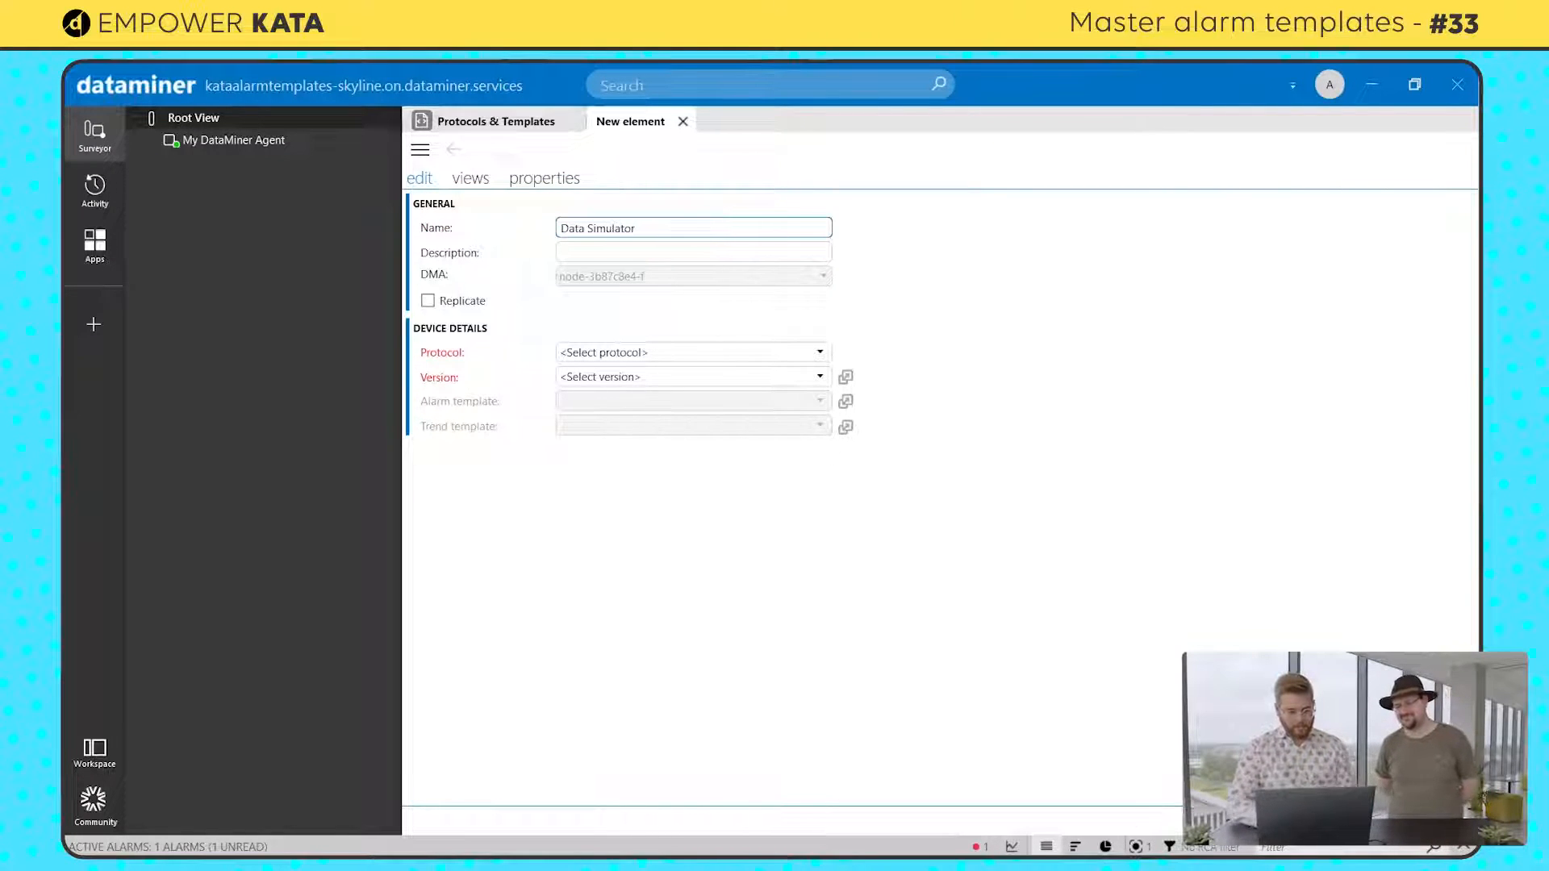
left_click(644, 358)
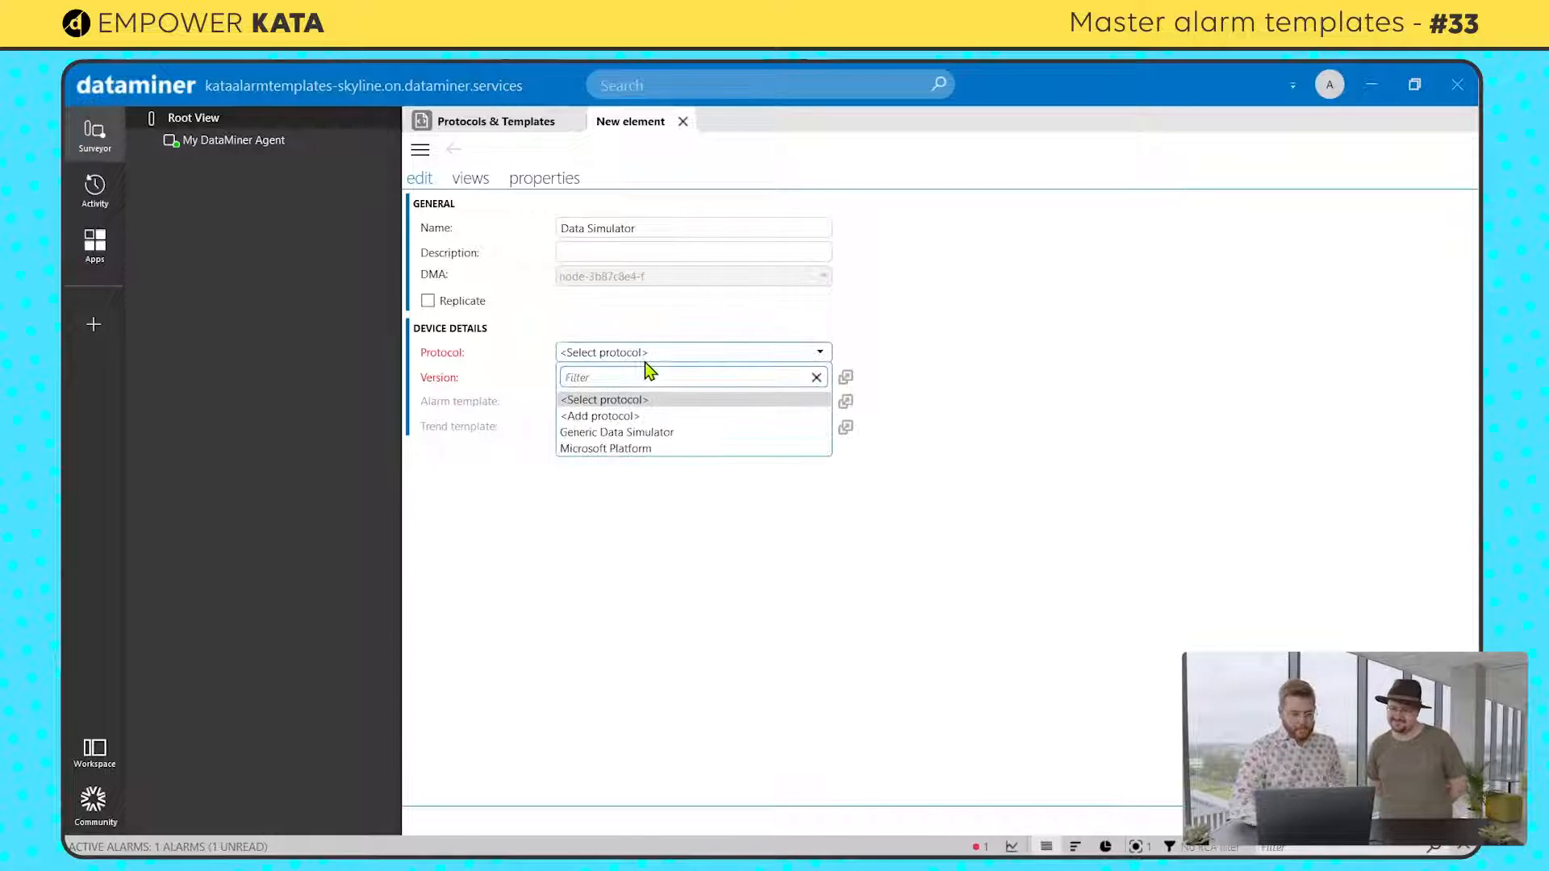
left_click(629, 432)
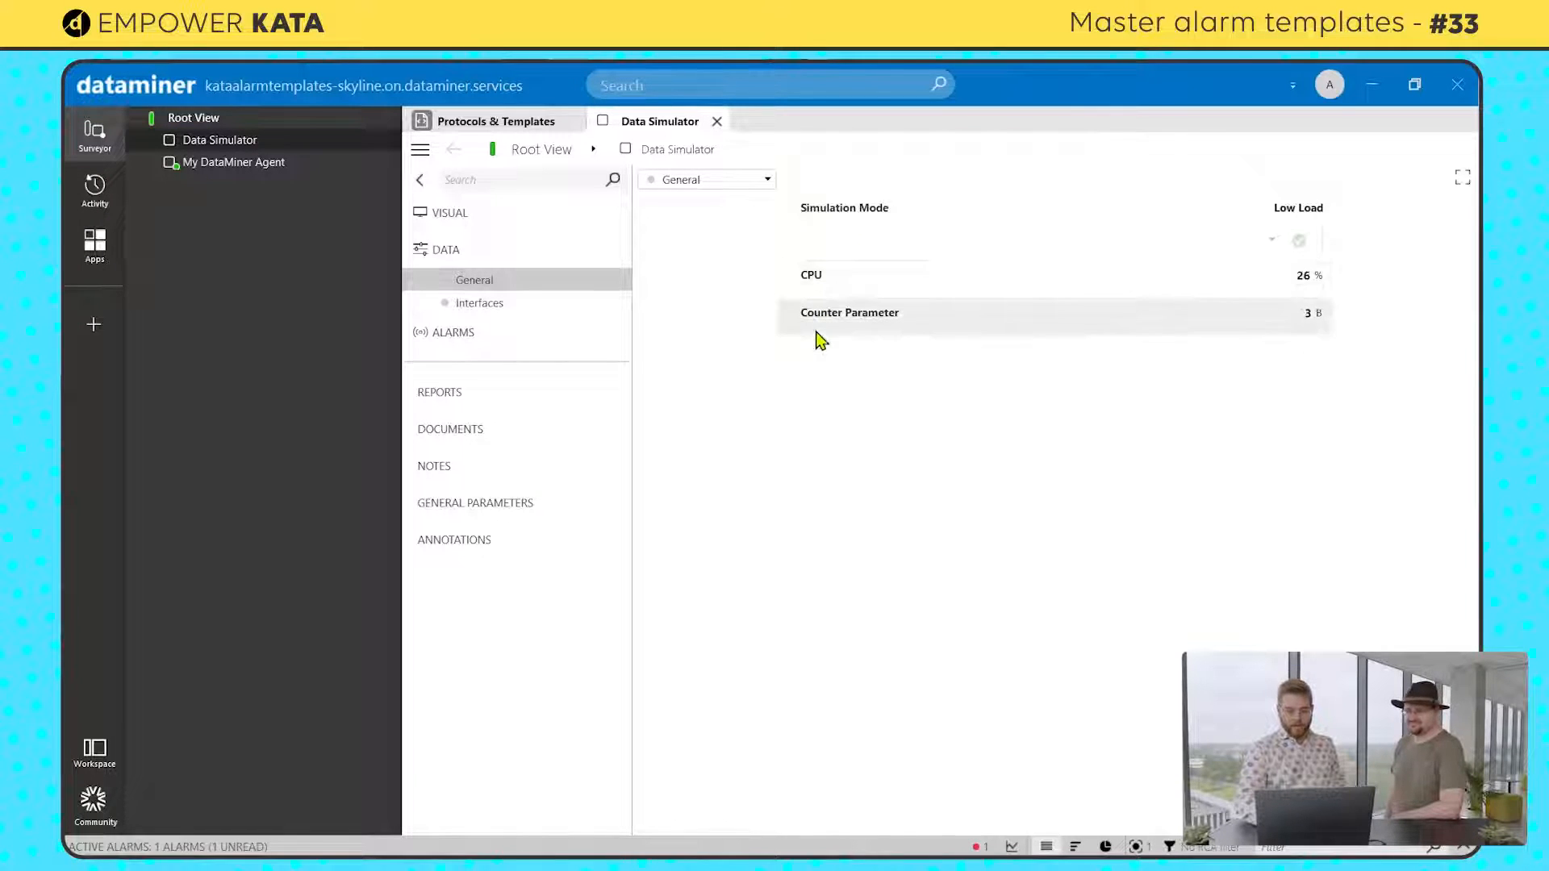
mouse_move(821, 340)
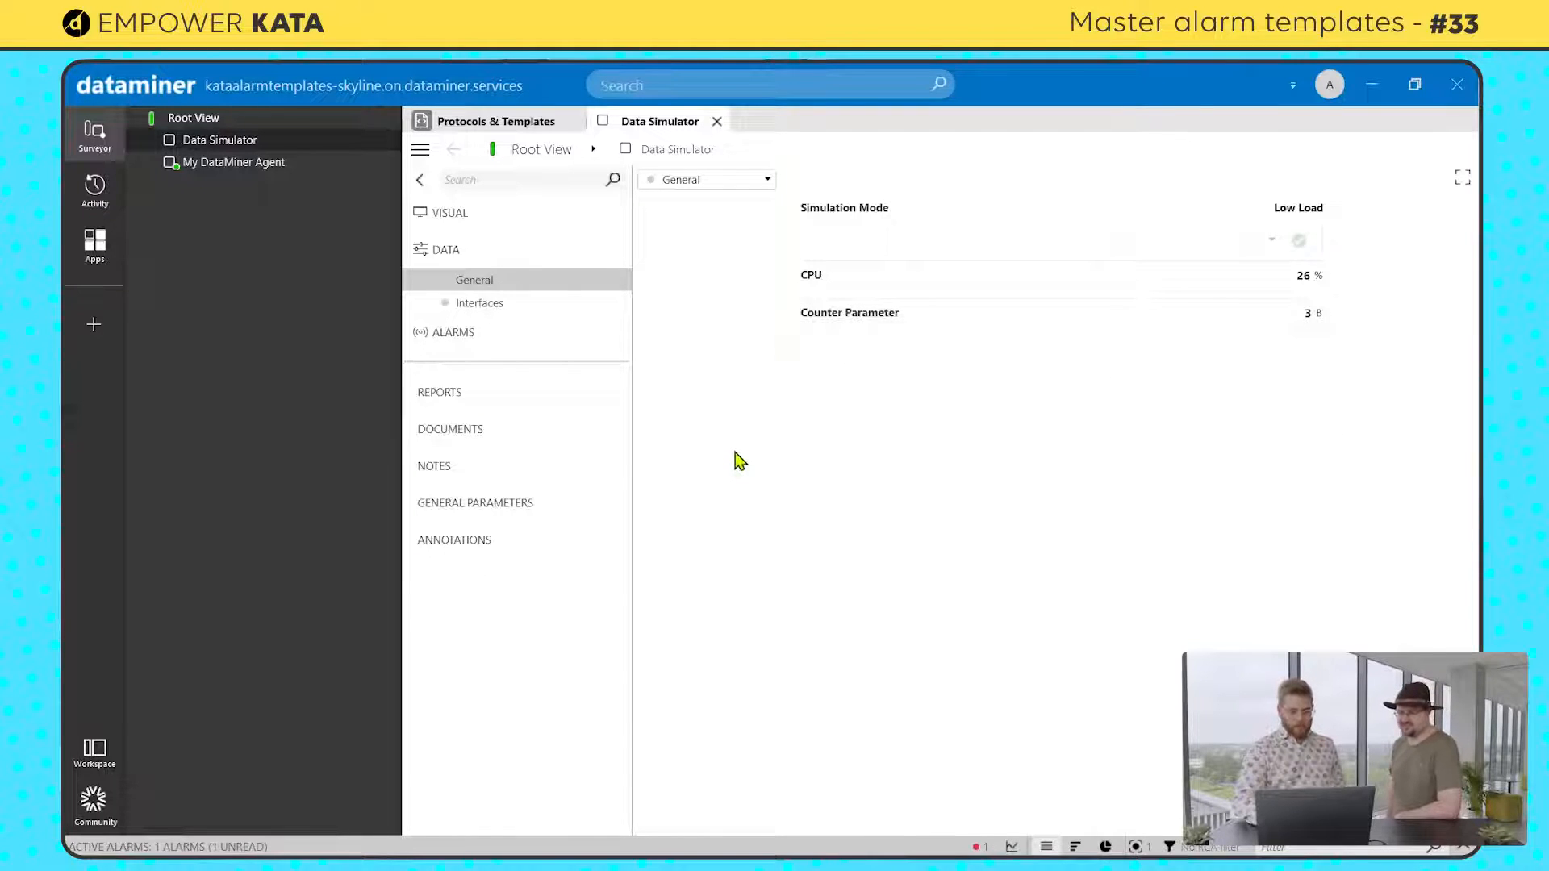
Step: Create a new trend template named Default for the Data Simulator element
right_click(218, 150)
mouse_move(274, 321)
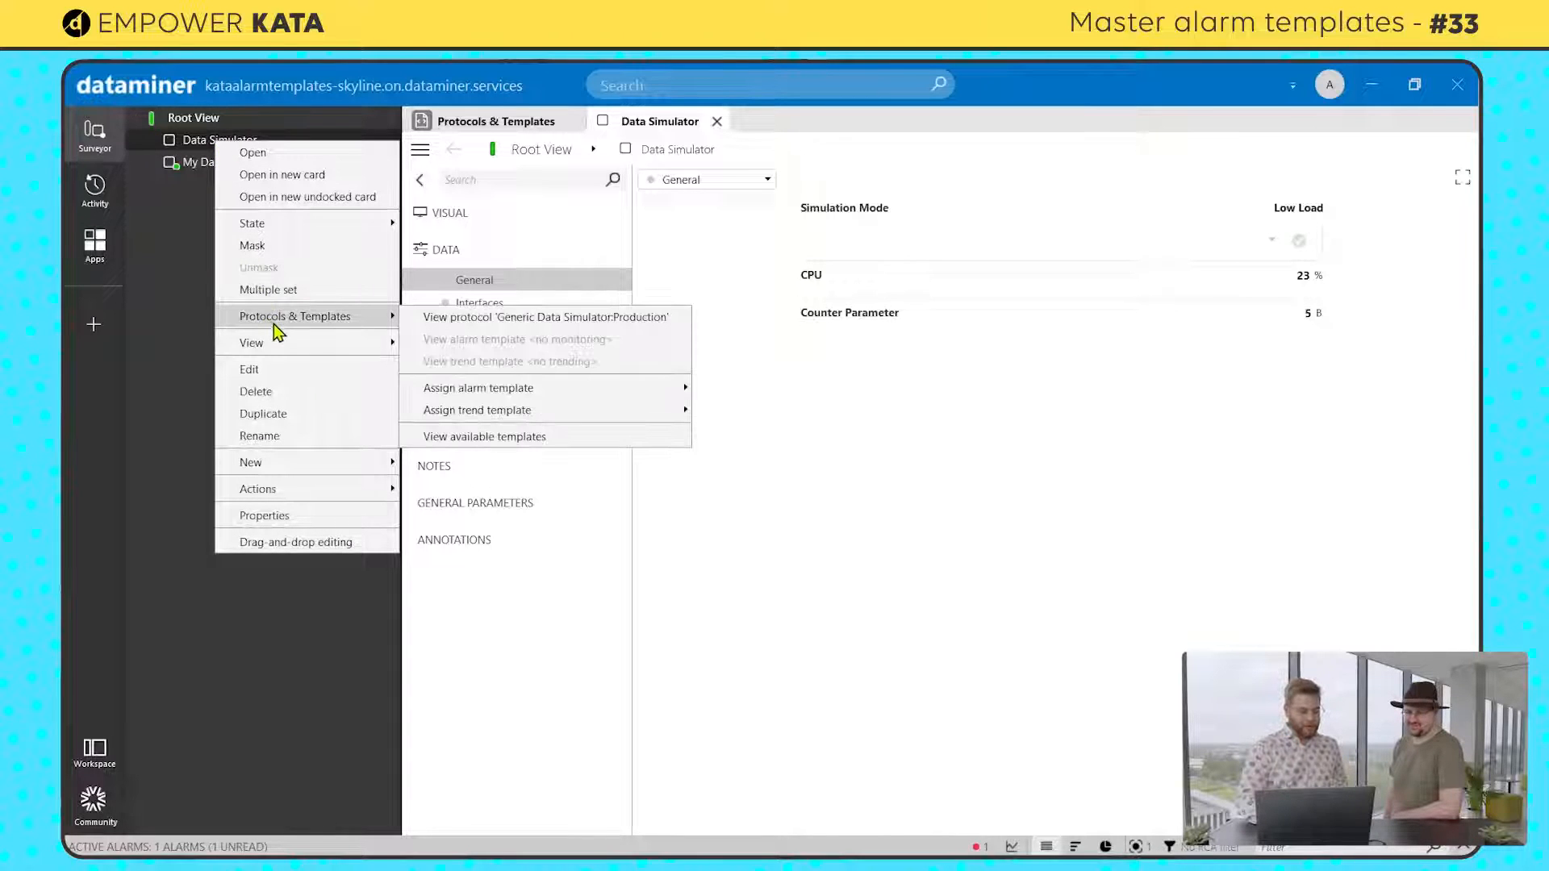
mouse_move(501, 414)
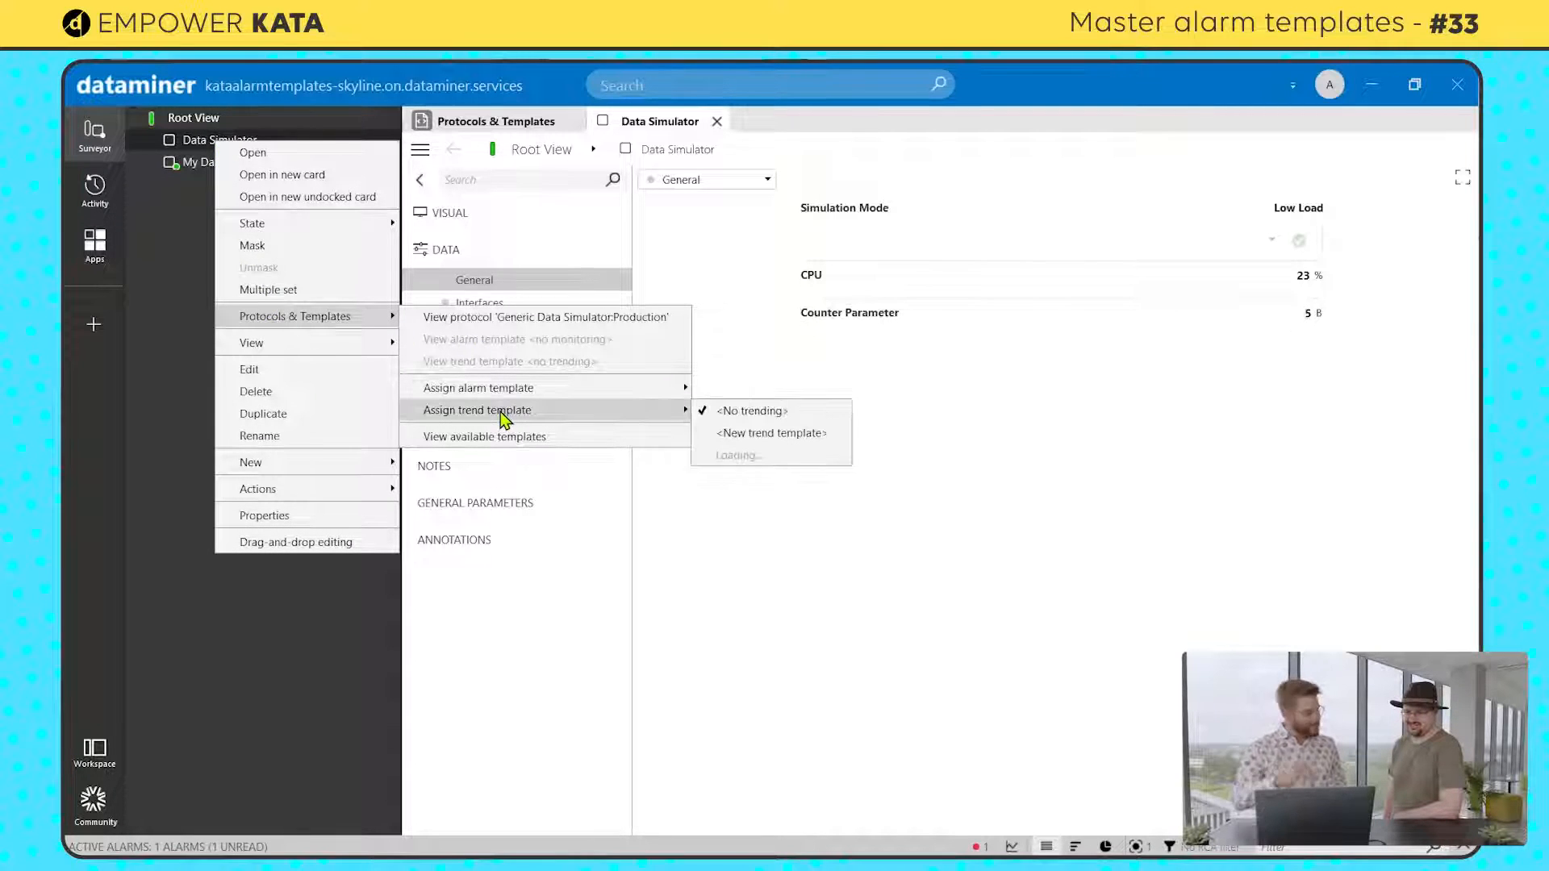
left_click(767, 433)
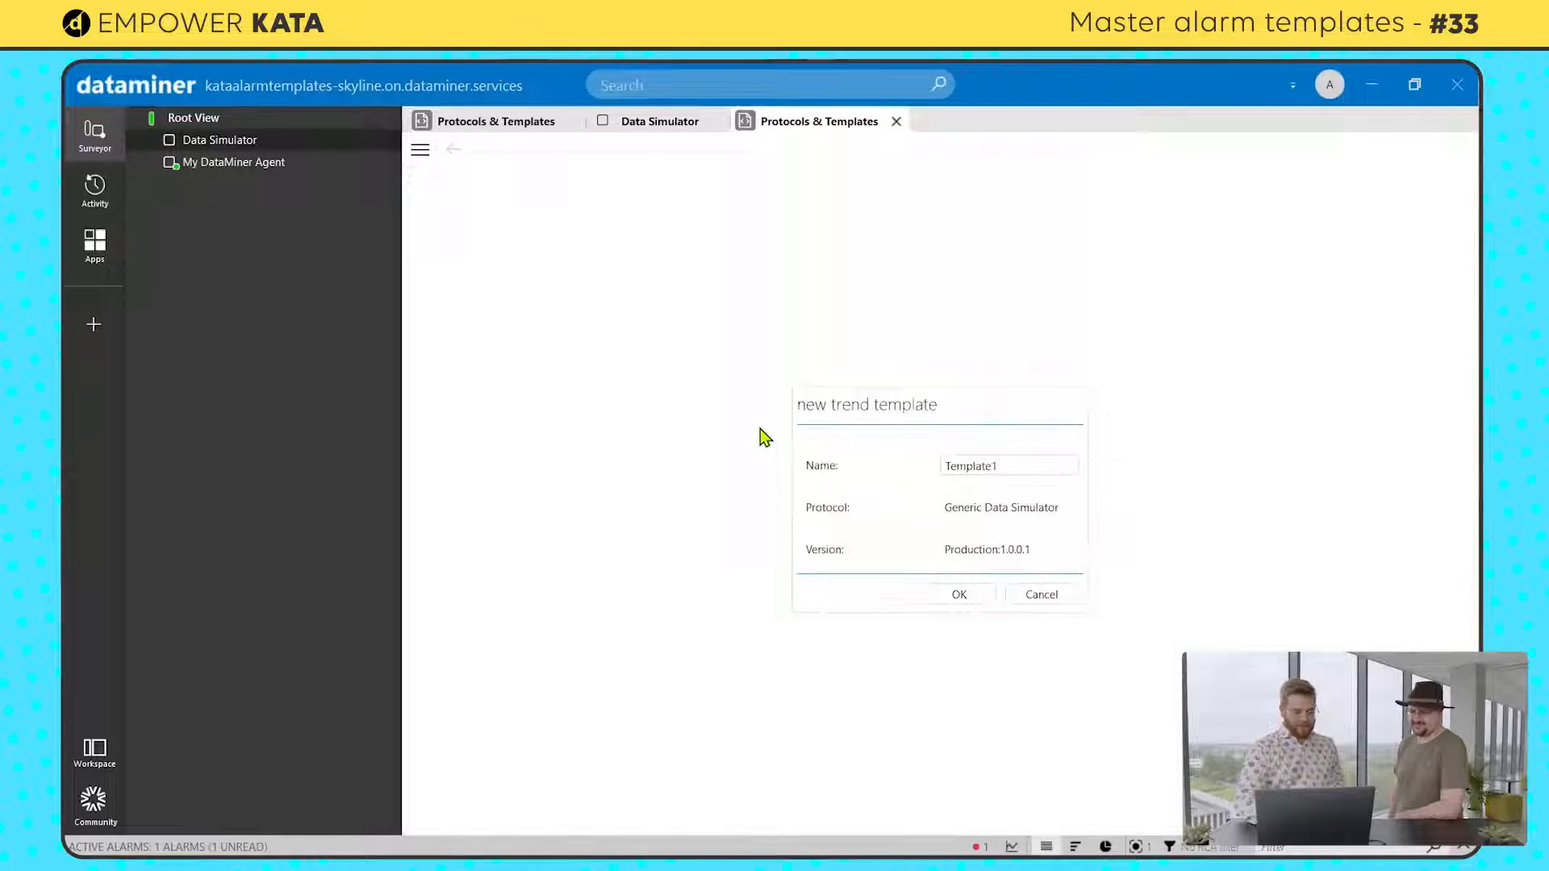
double_click(1004, 468)
type("Default")
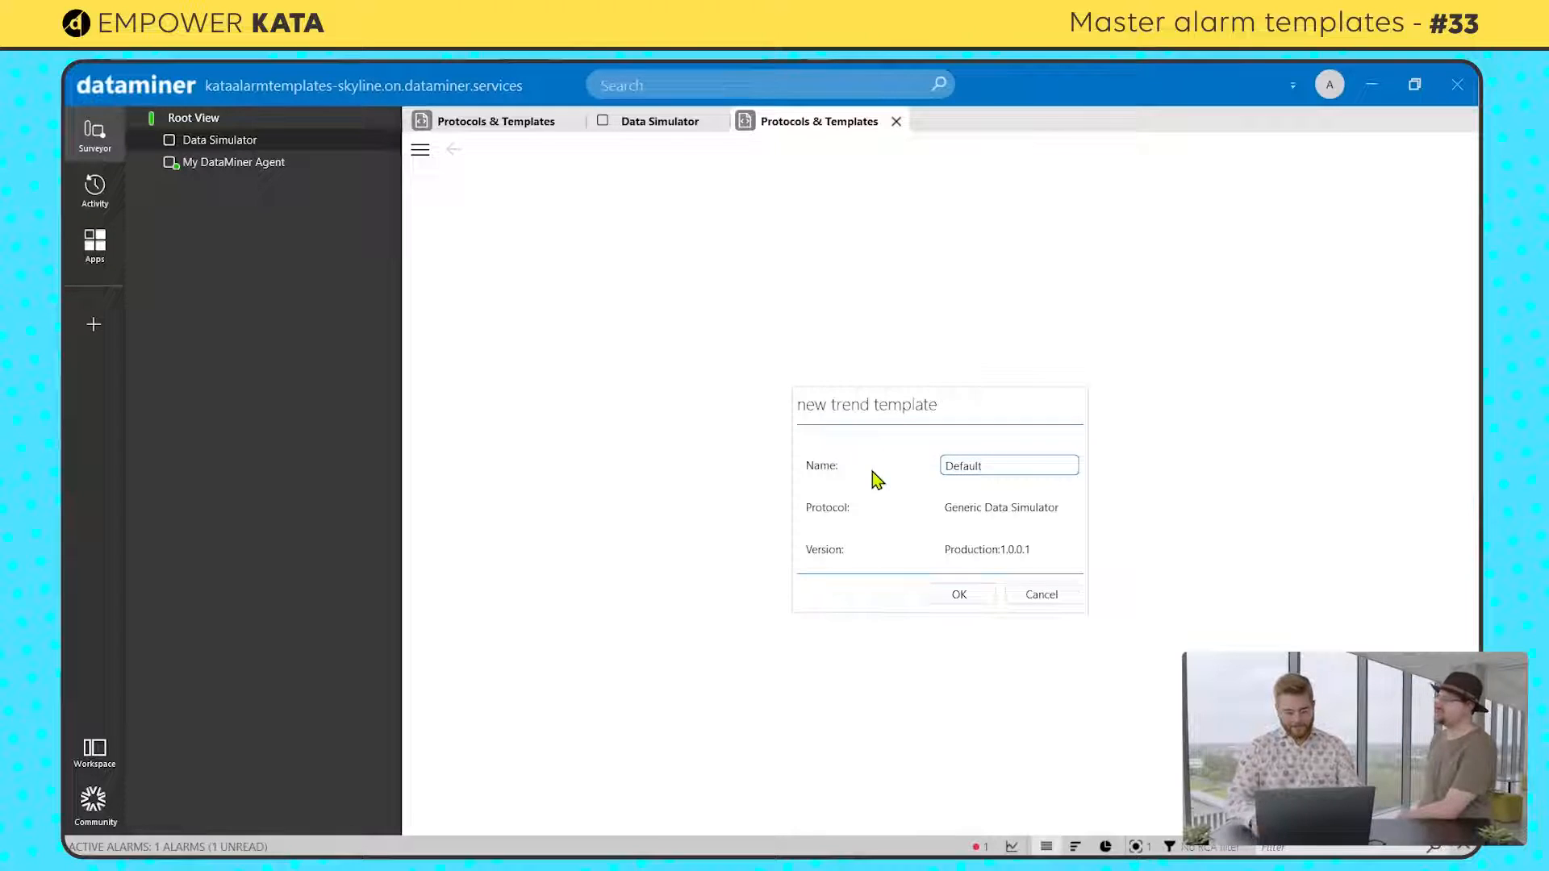
left_click(940, 595)
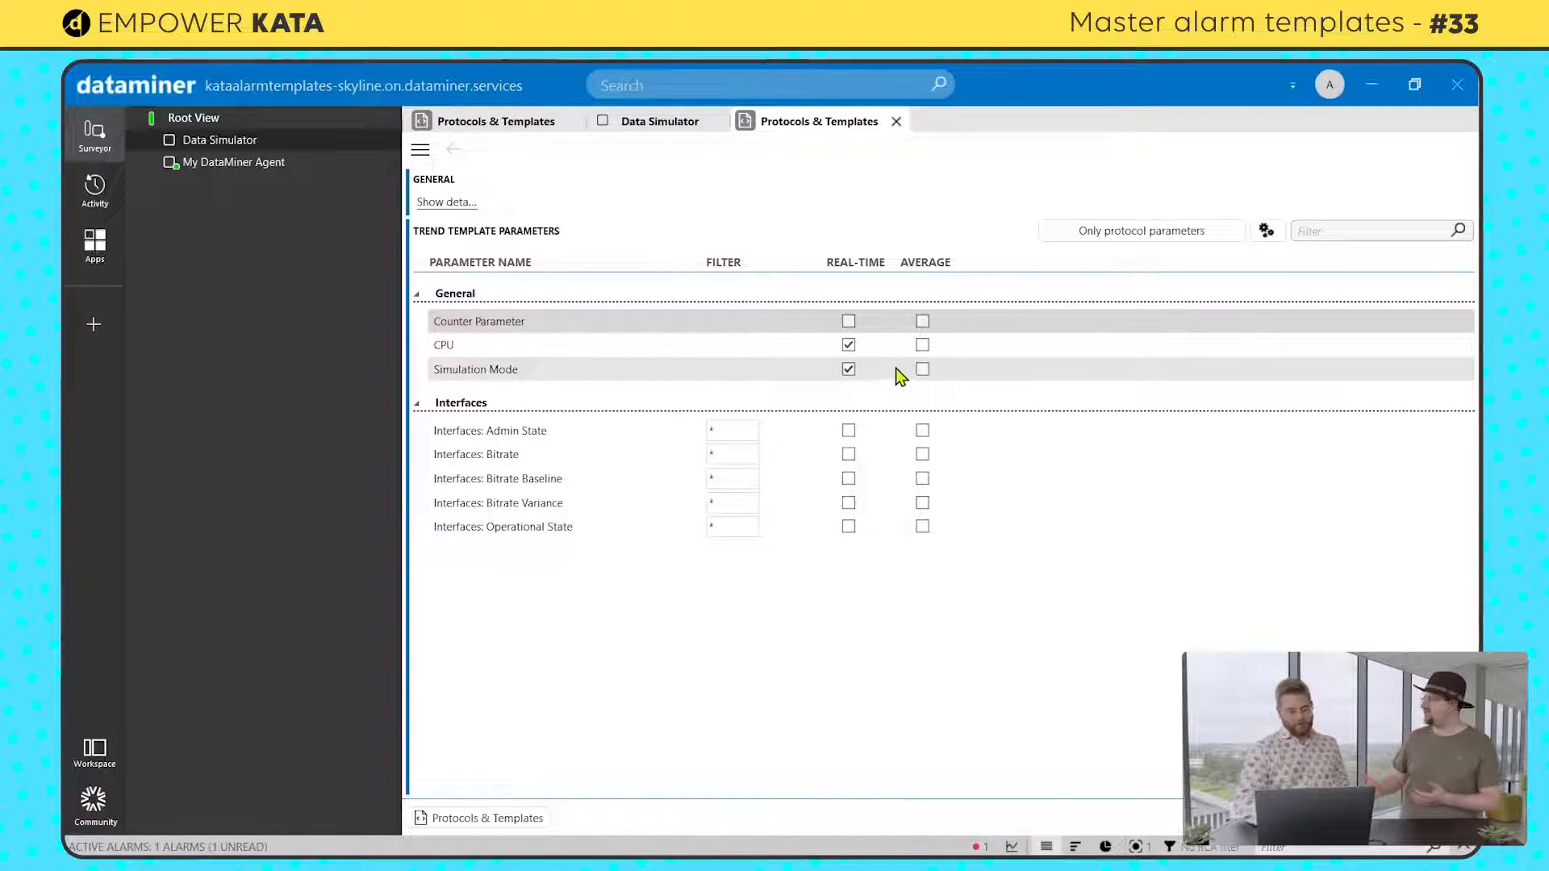
Step: Enable real-time and average trending for Counter Parameter, CPU and Interfaces: Bitrate, leave Simulation Mode untrended, and save the template
left_click(923, 370)
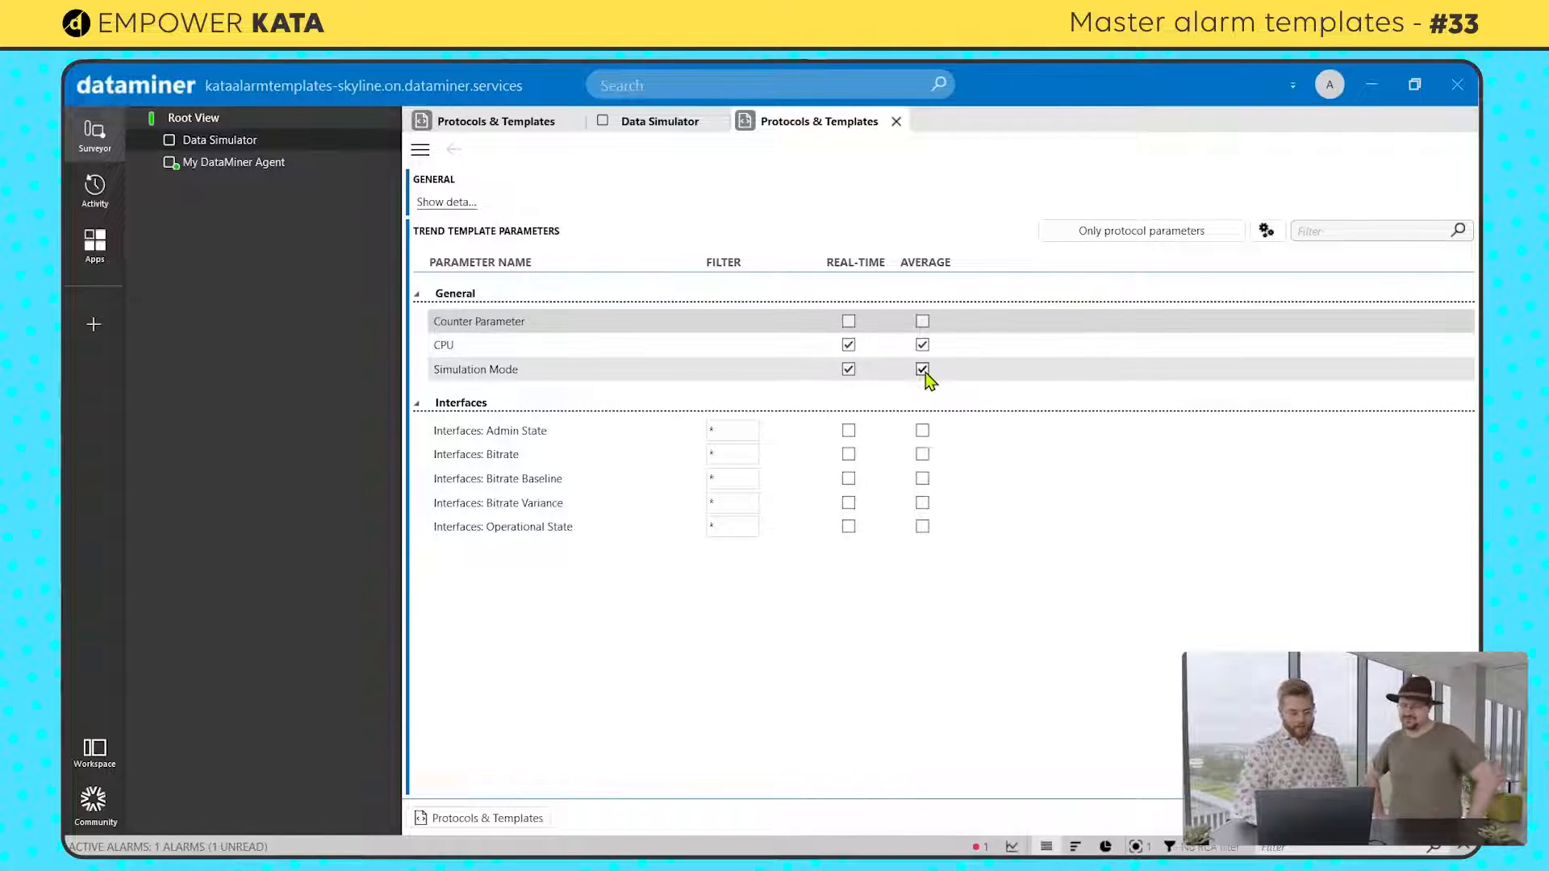
left_click(849, 369)
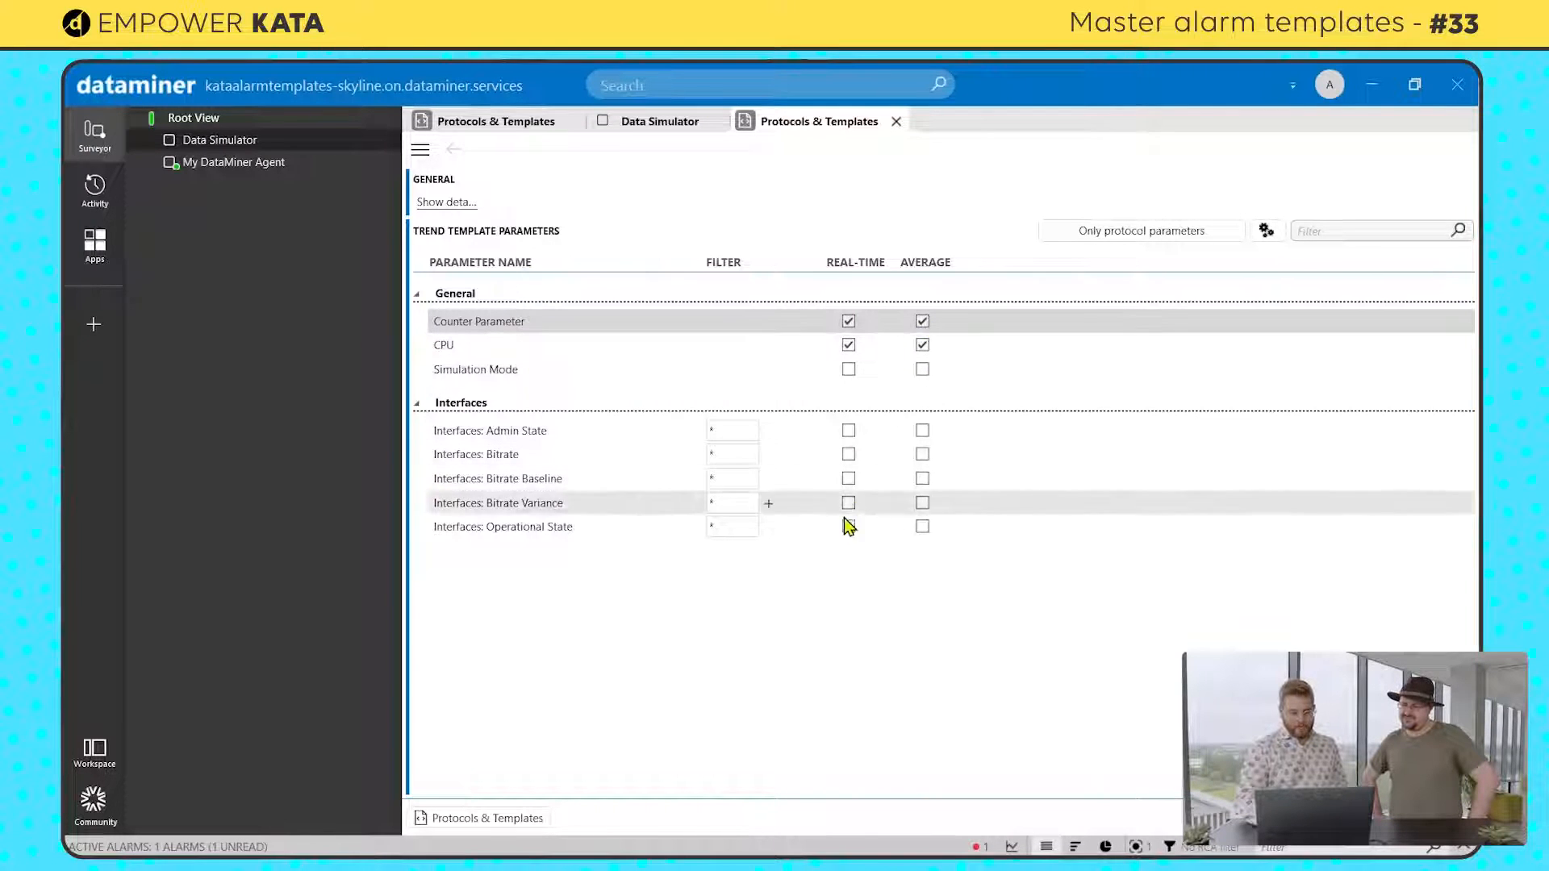
left_click(849, 455)
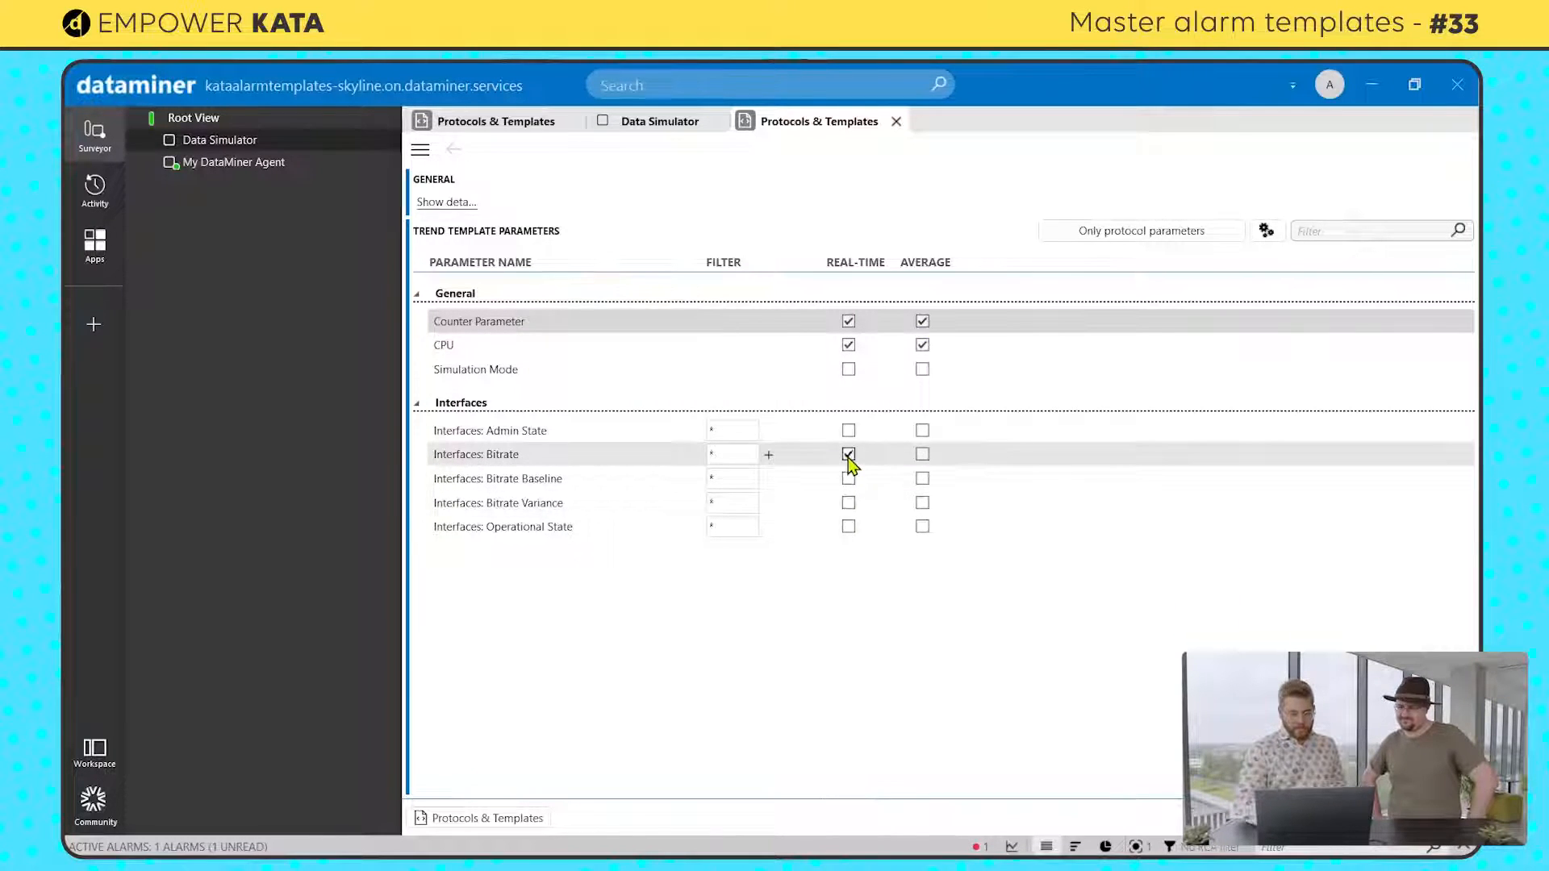
left_click(923, 455)
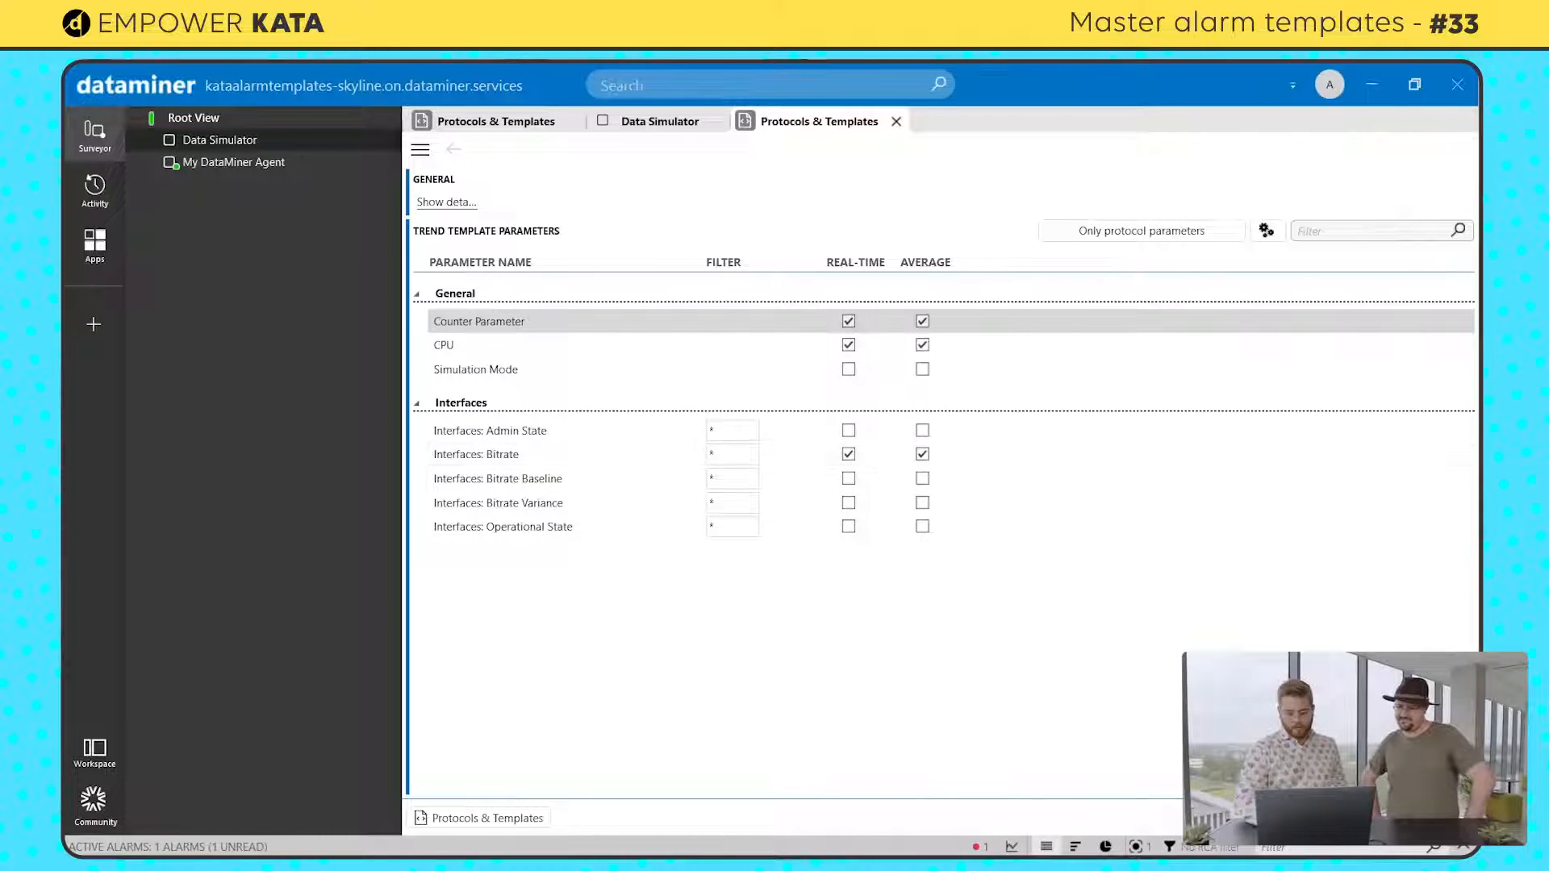
left_click(1285, 818)
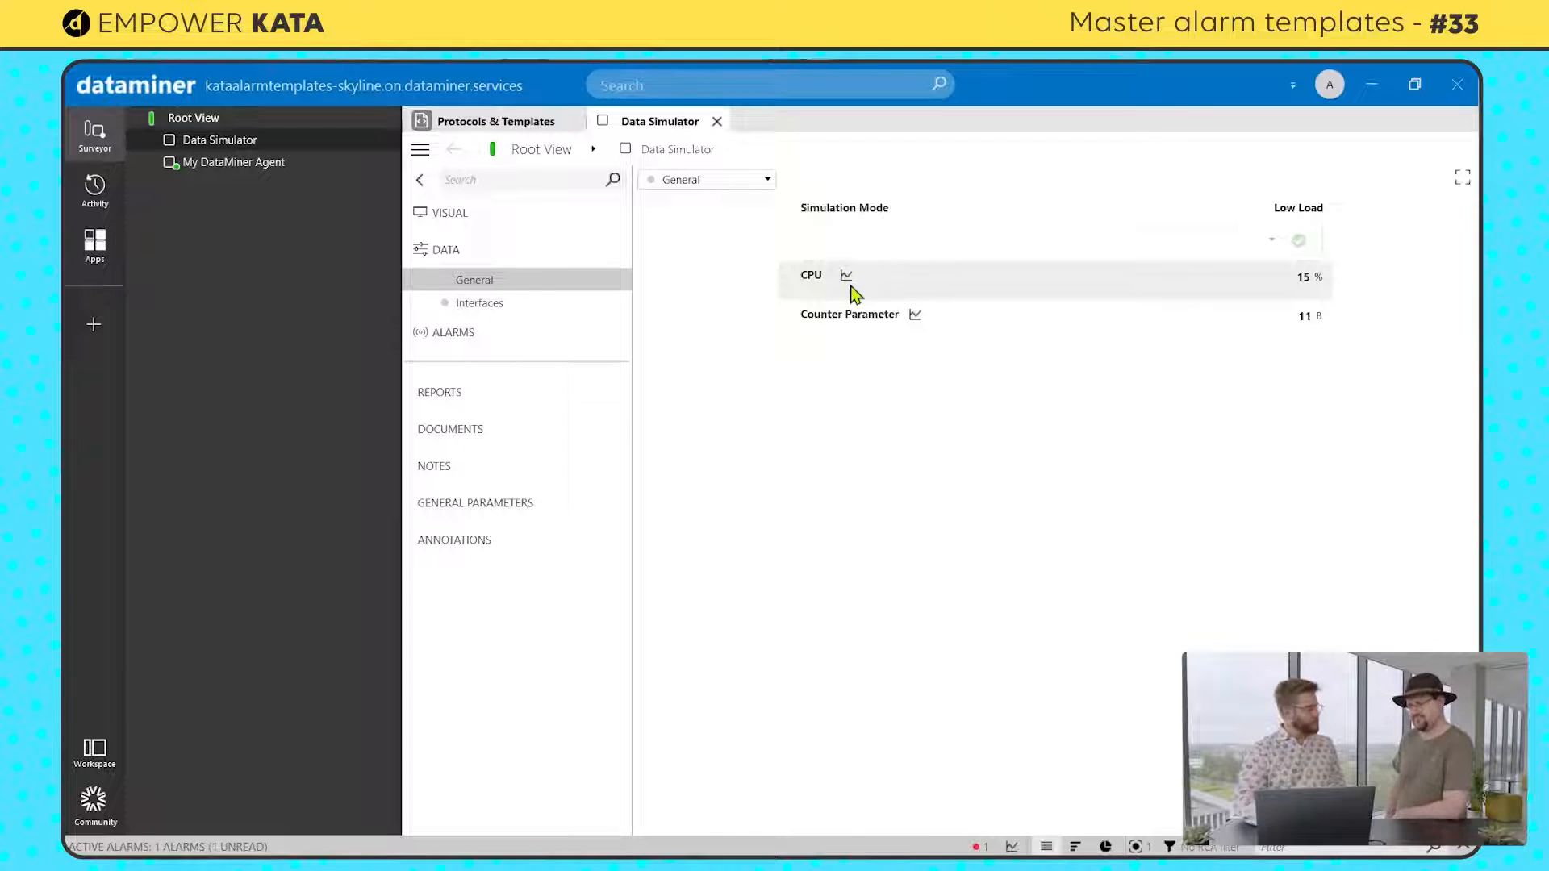
Step: Review the available Simulation Mode options of the Data Simulator element without changing the mode
mouse_move(853, 293)
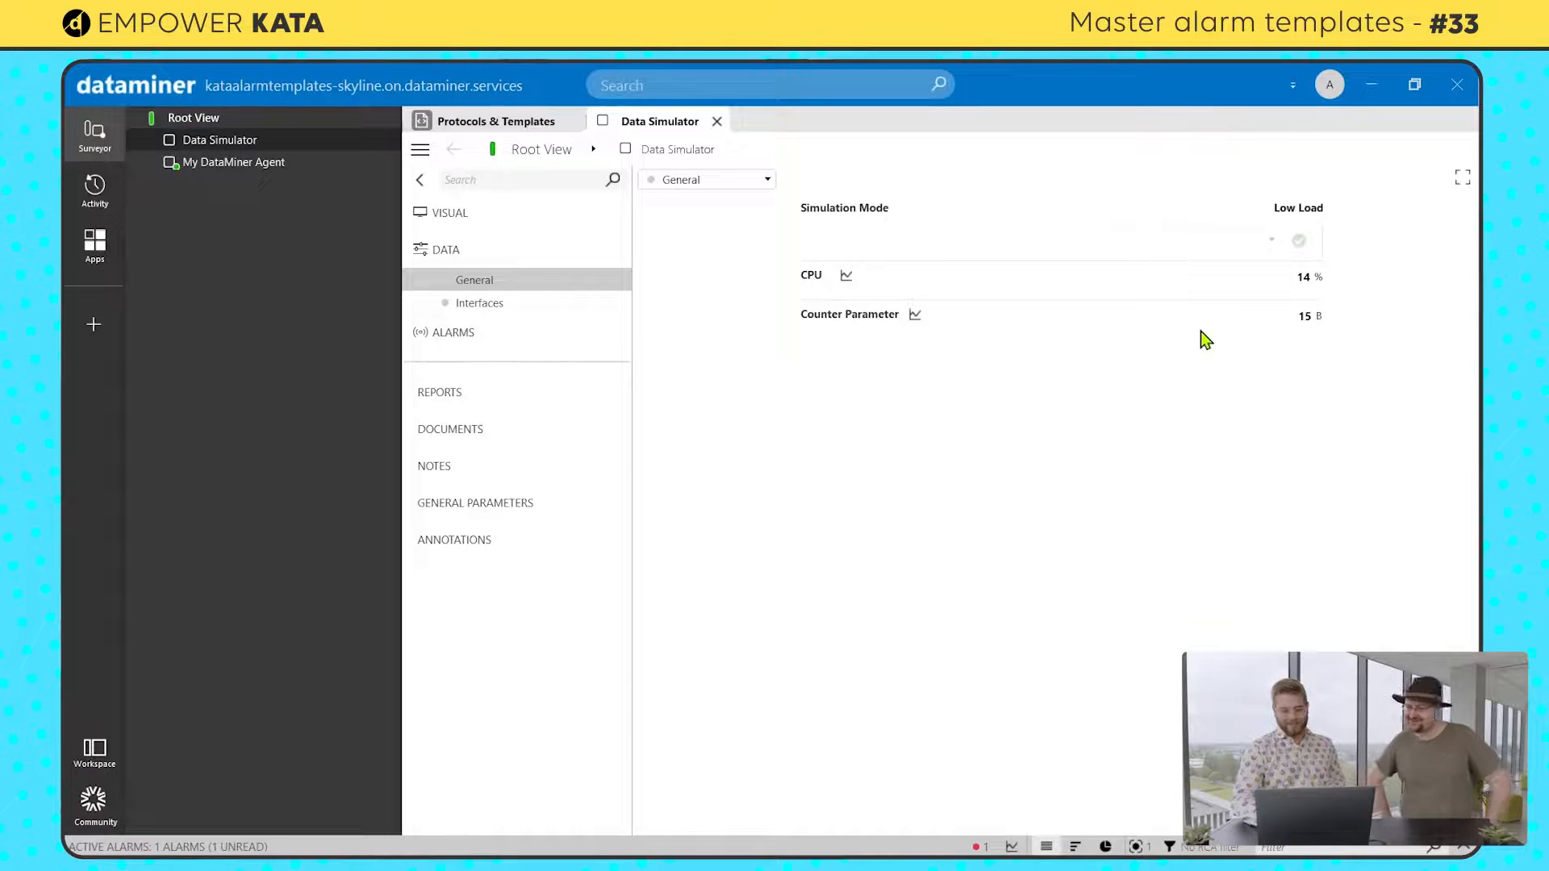
left_click(1262, 241)
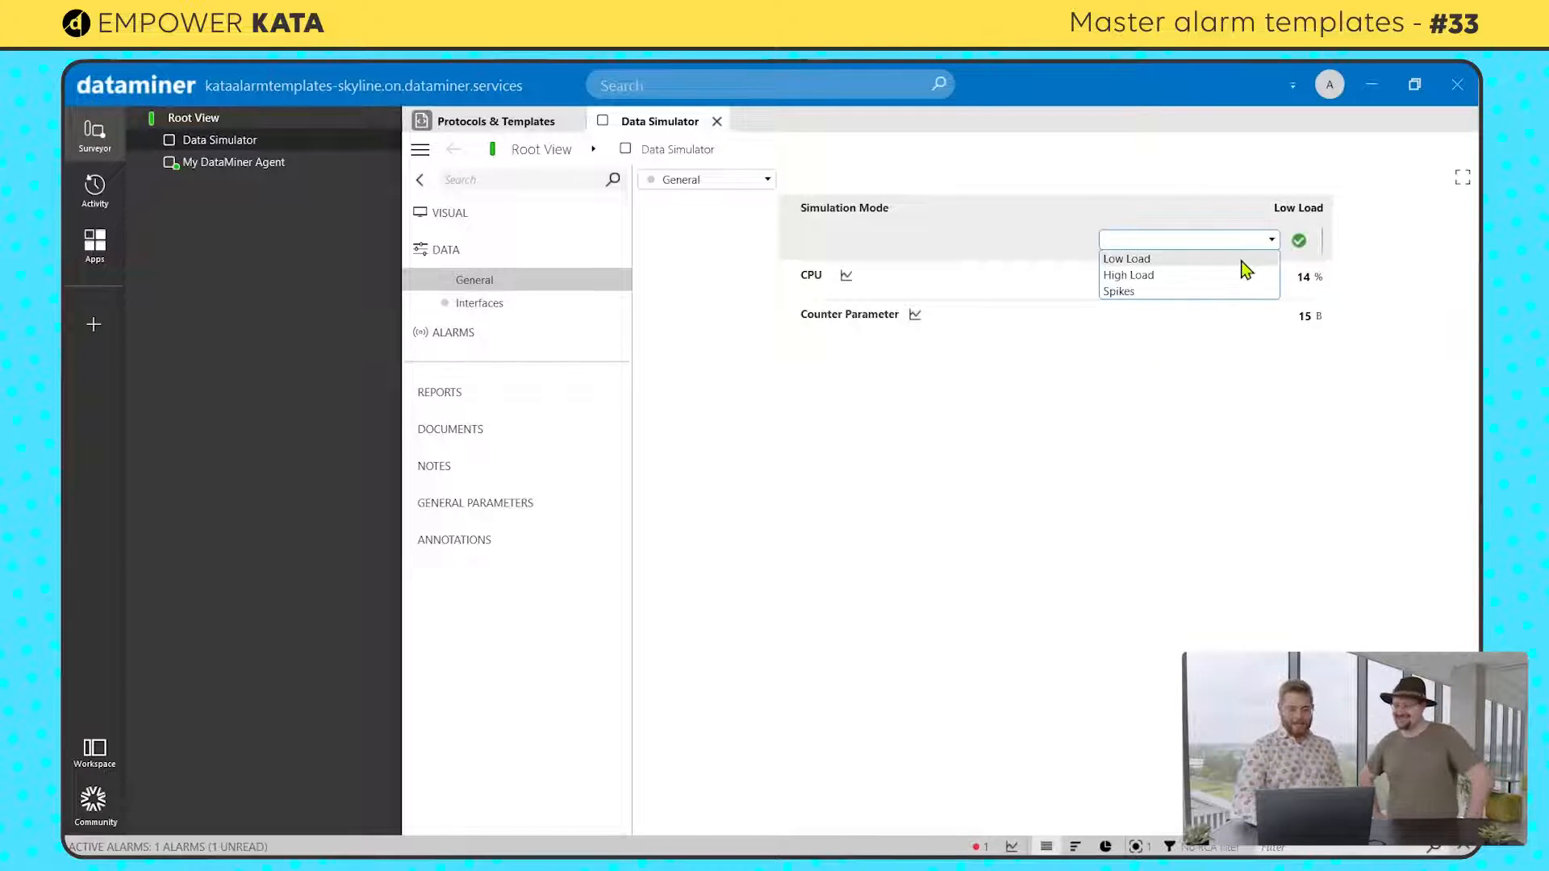
left_click(1186, 469)
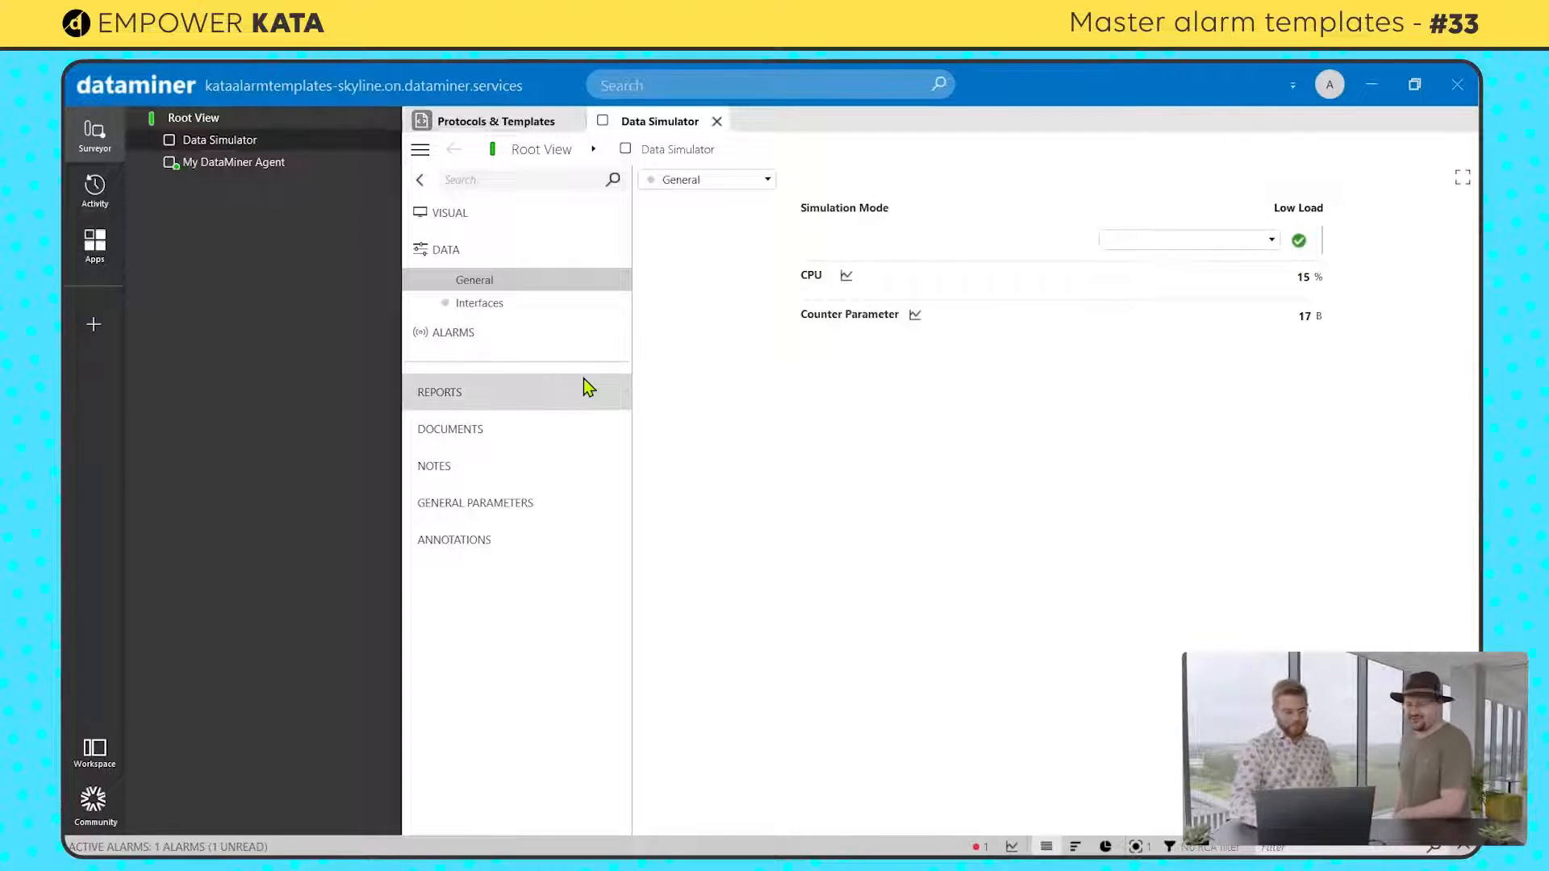
Step: Create a new alarm template named Default for the Data Simulator element
right_click(198, 146)
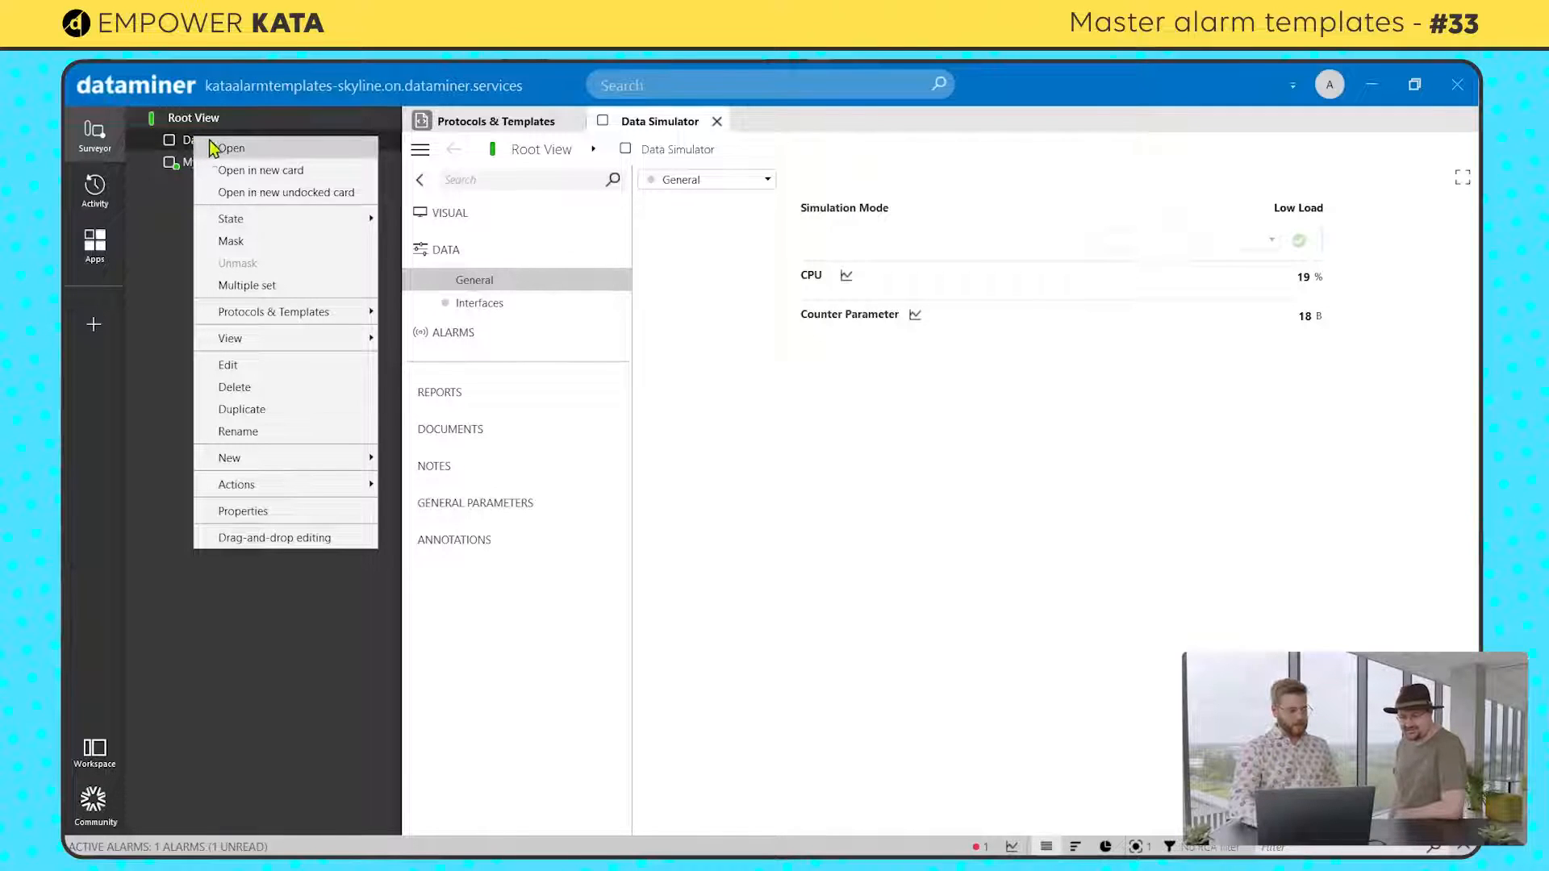
mouse_move(300, 320)
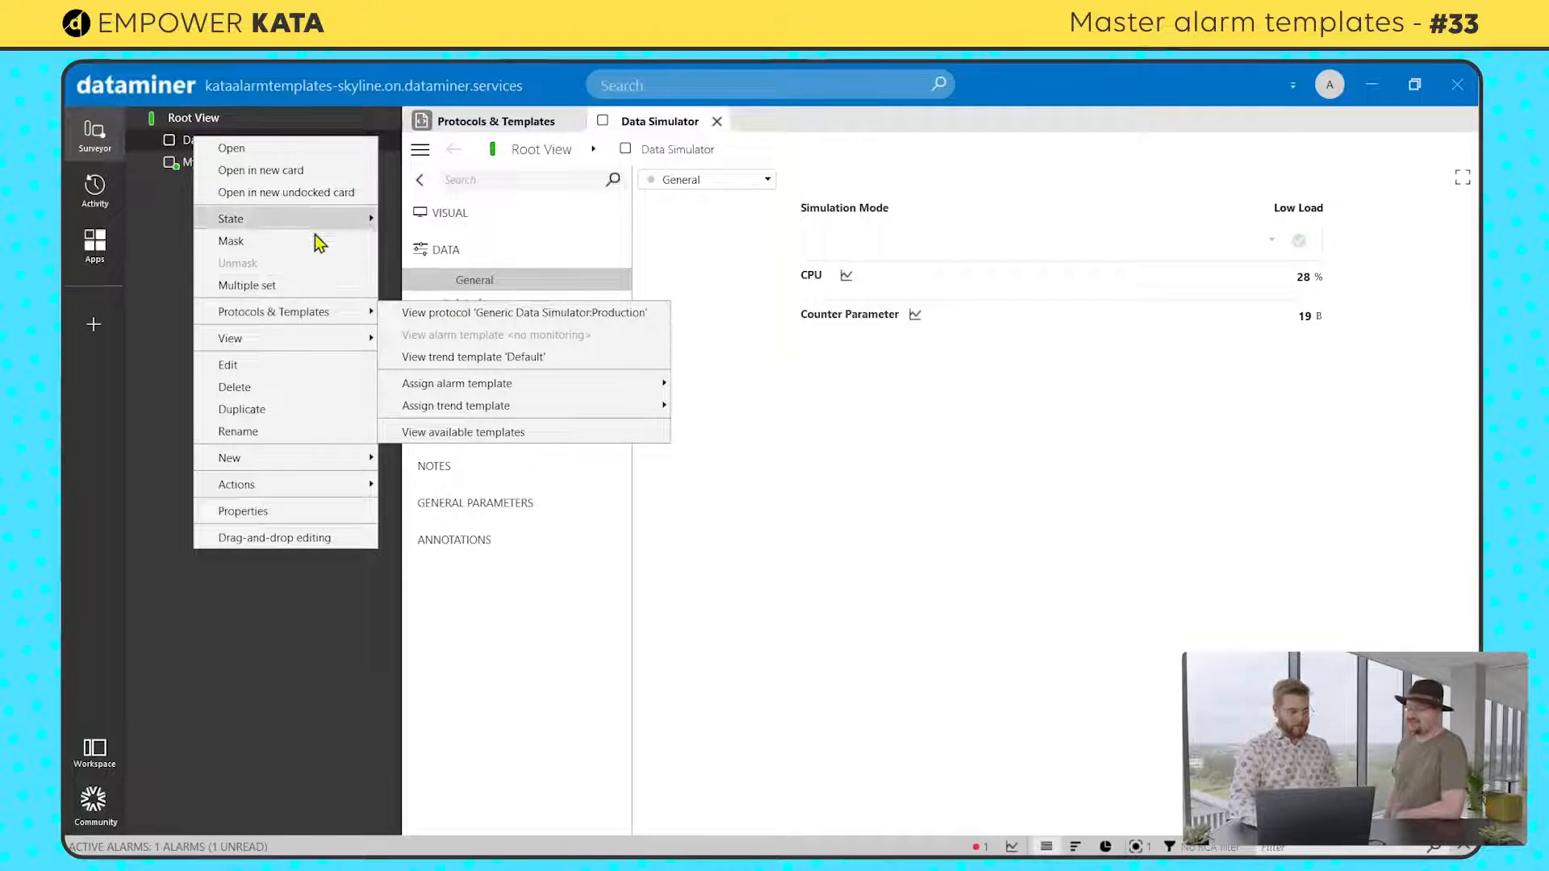
mouse_move(475, 394)
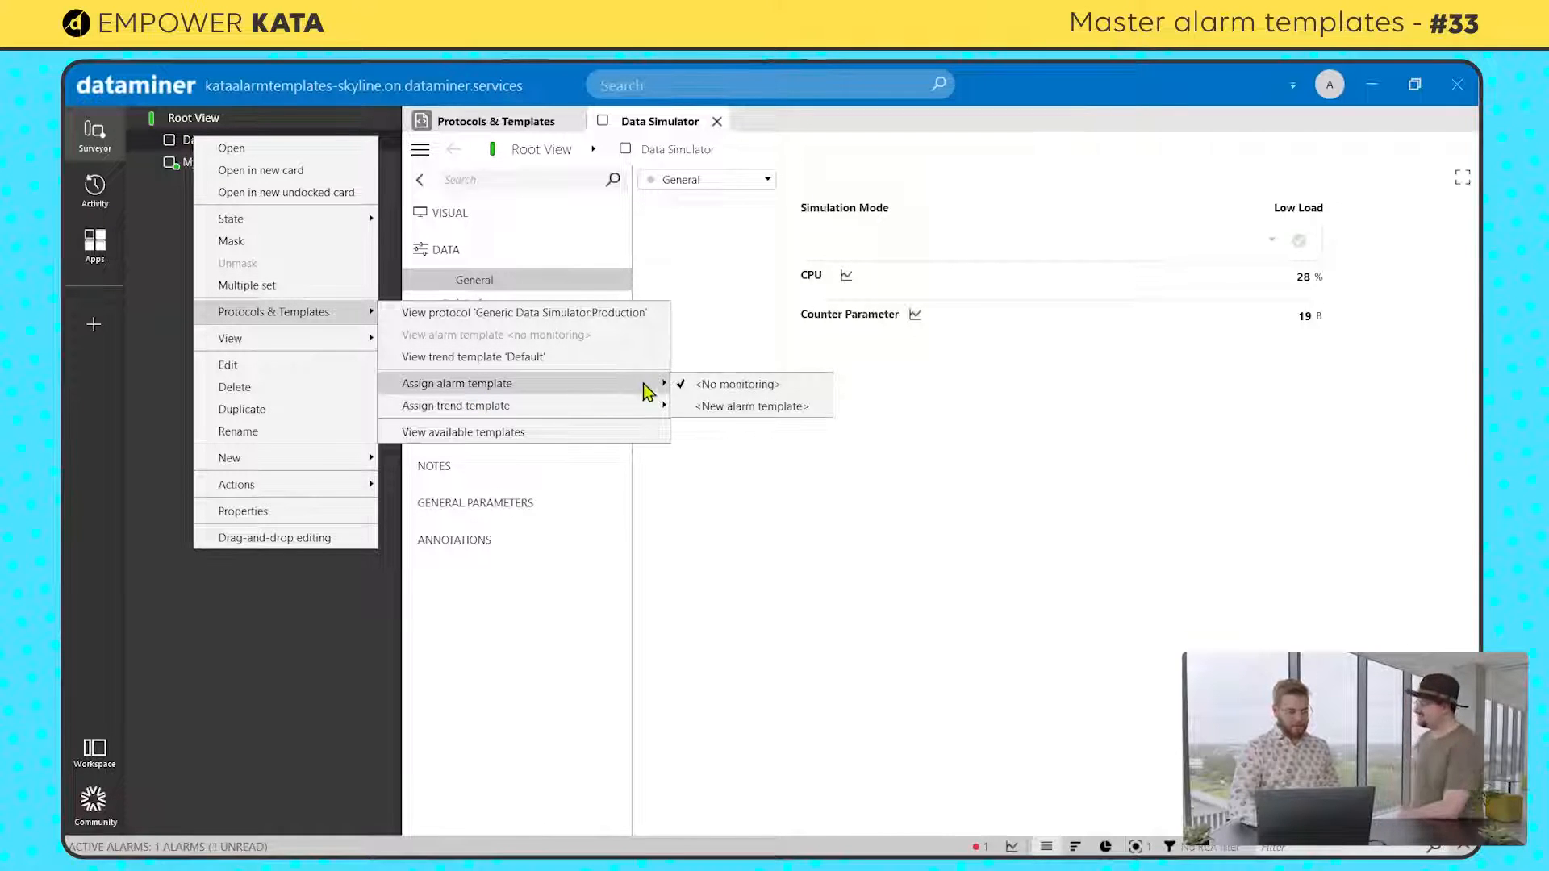
left_click(724, 407)
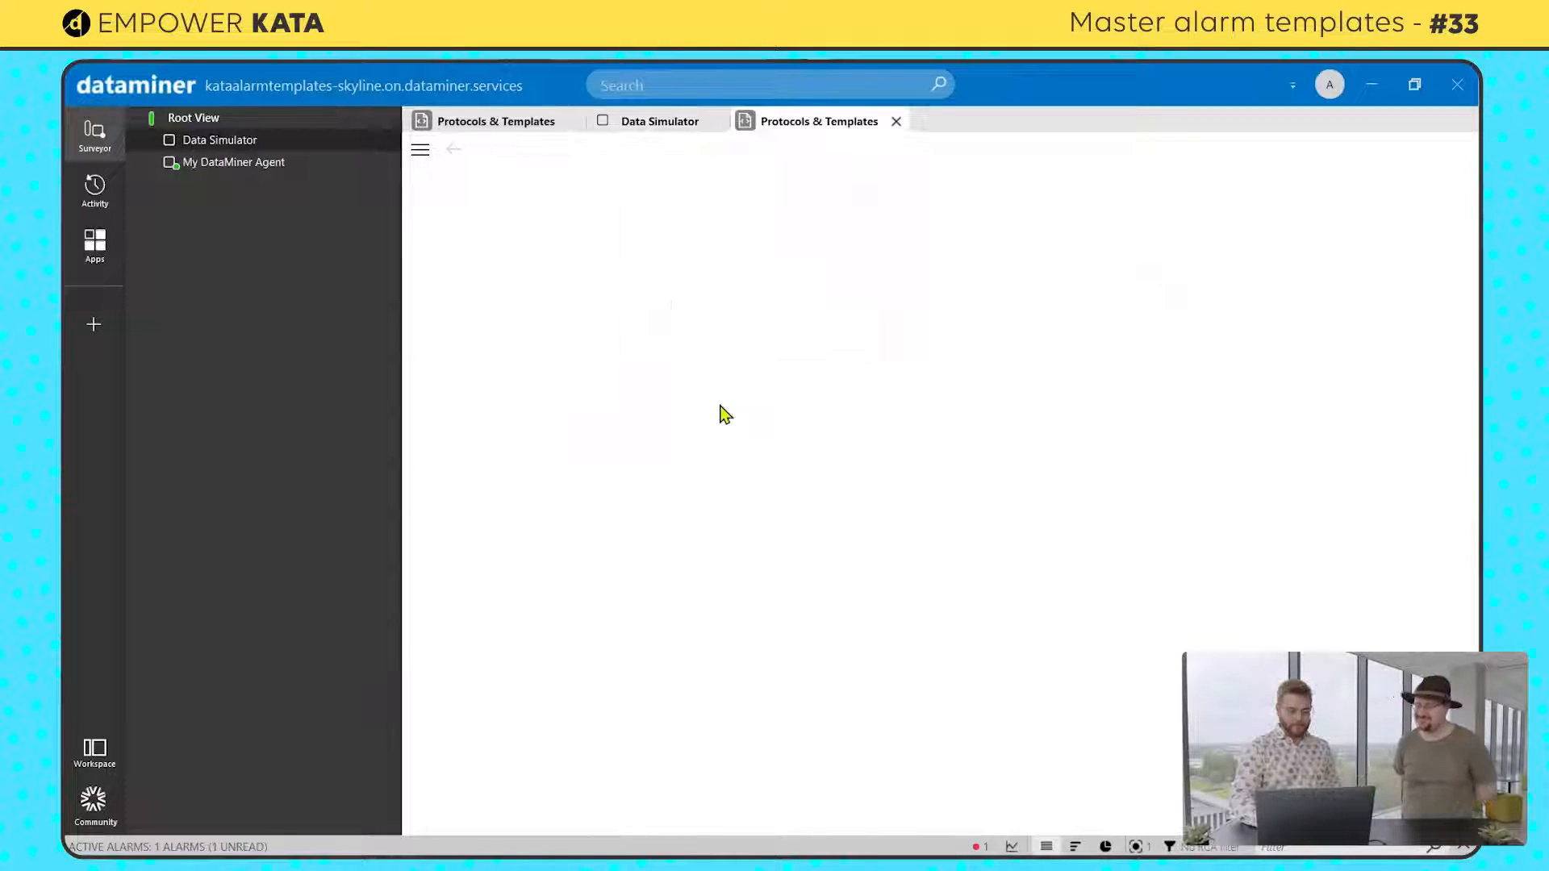
left_click_drag(1056, 491, 749, 467)
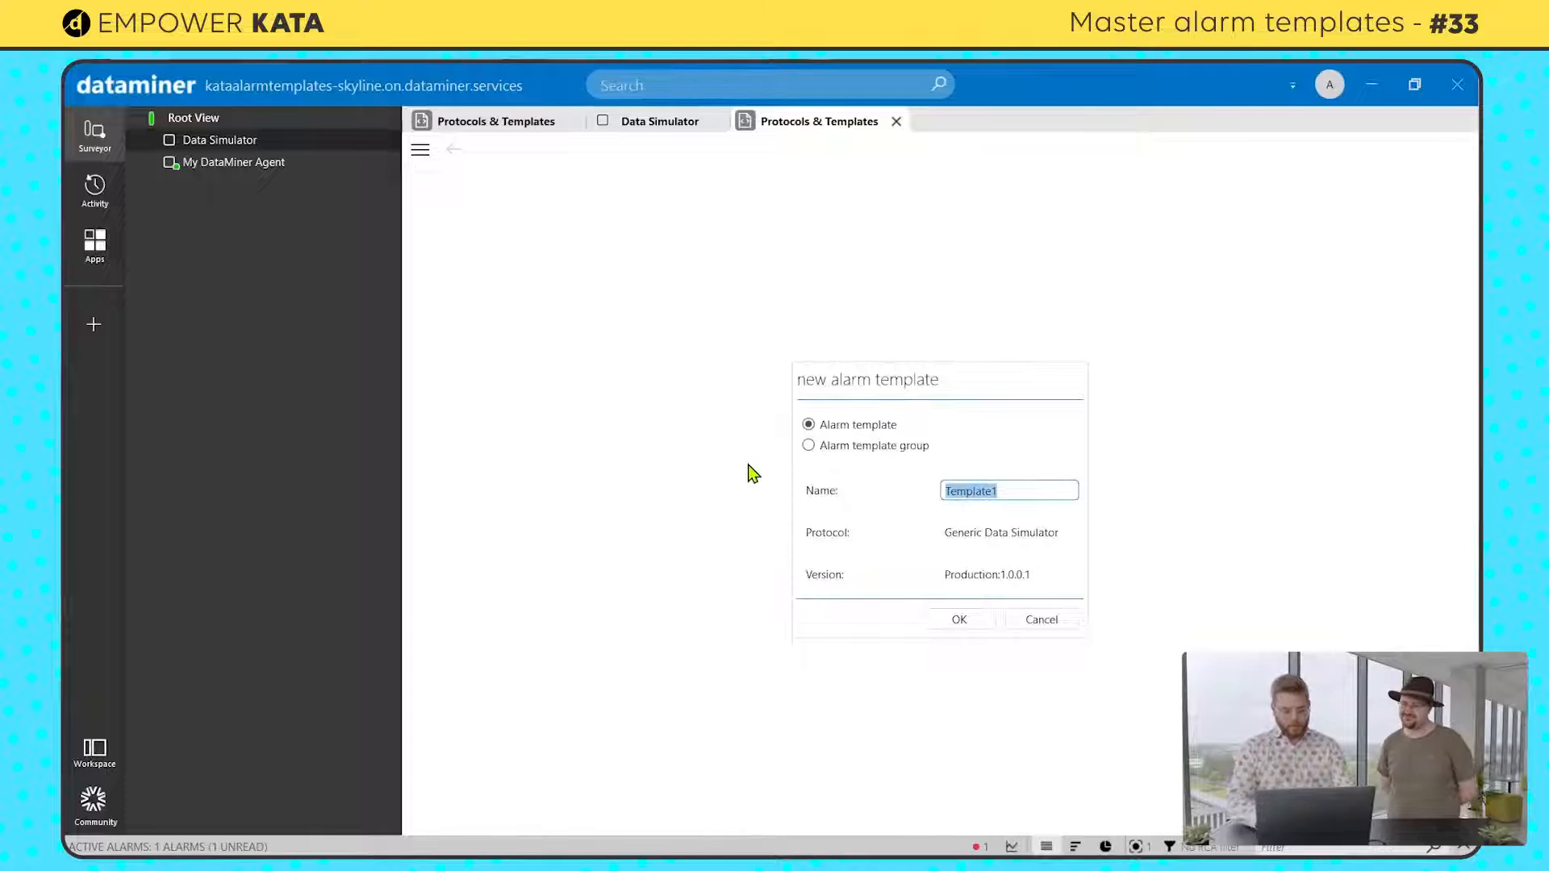
type("Default")
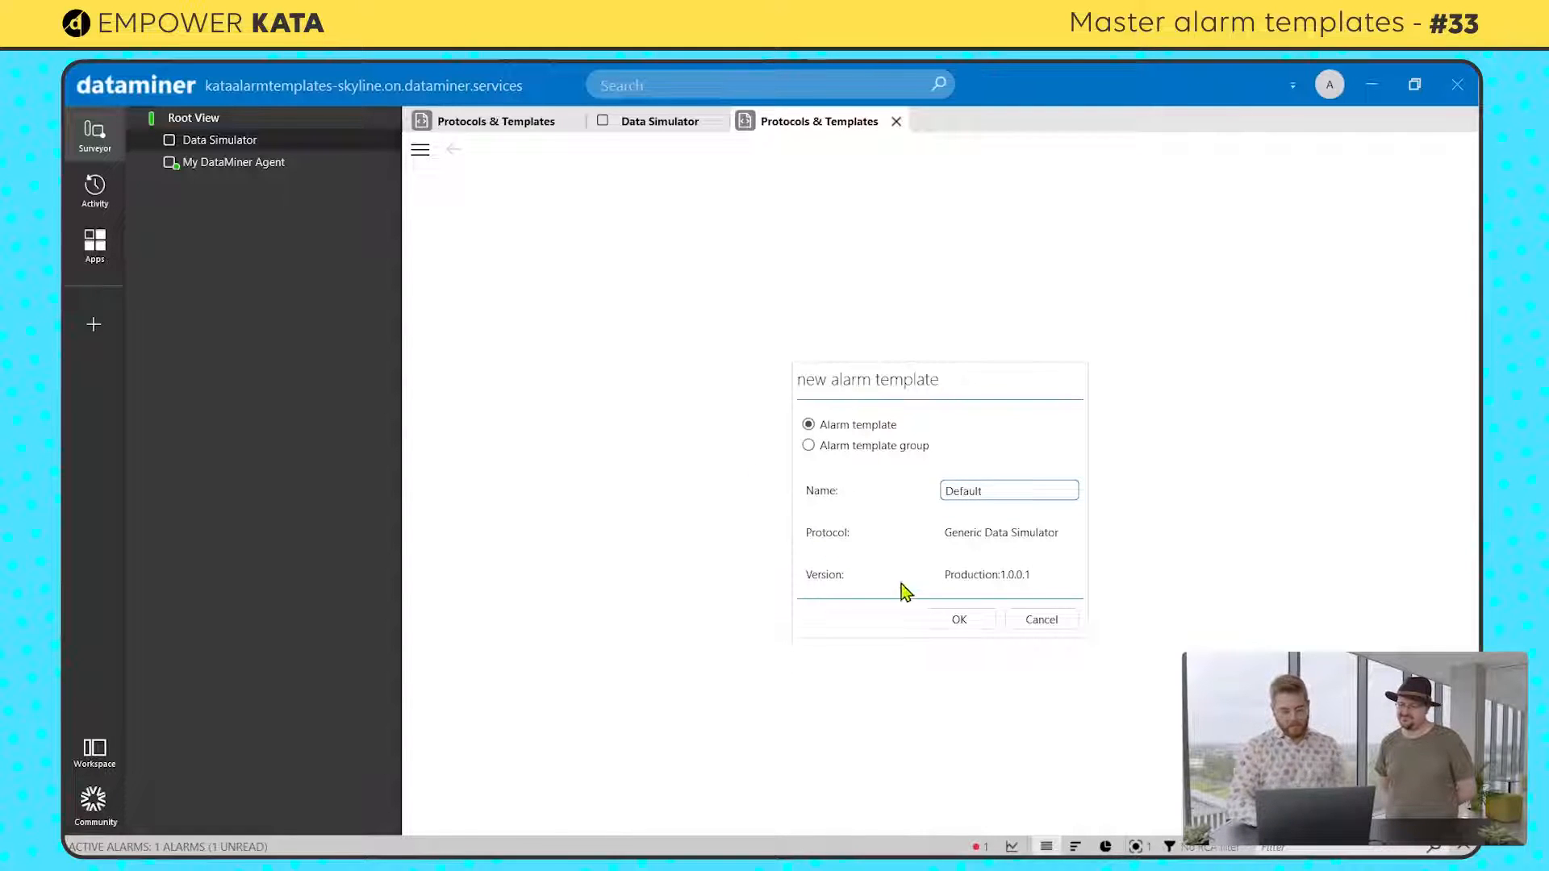
left_click(960, 620)
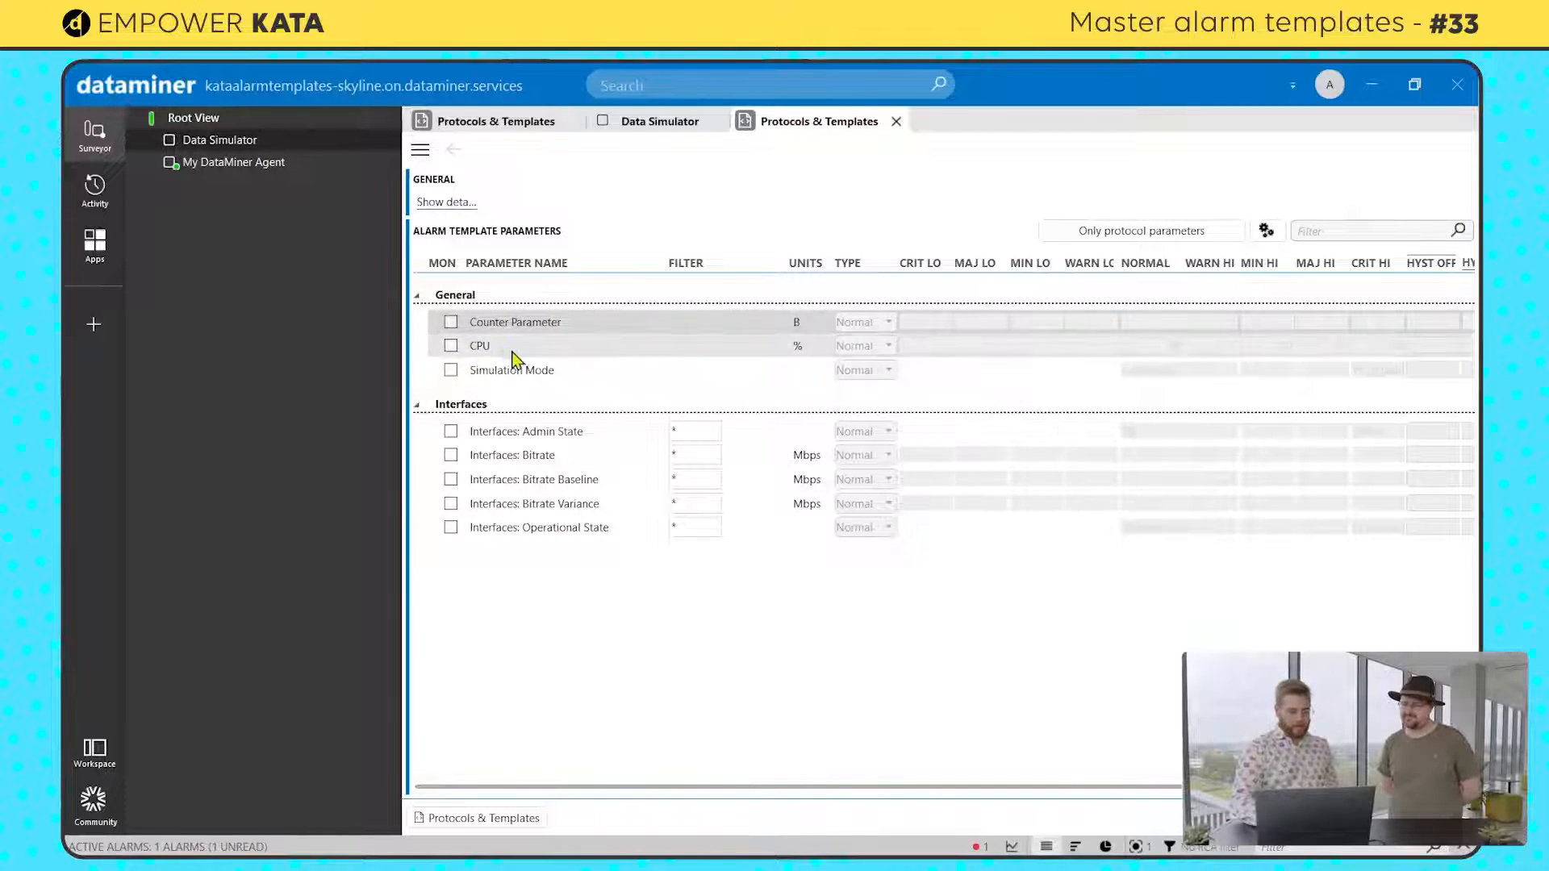
Step: Enable alarm monitoring for the CPU parameter in the alarm template
left_click(450, 346)
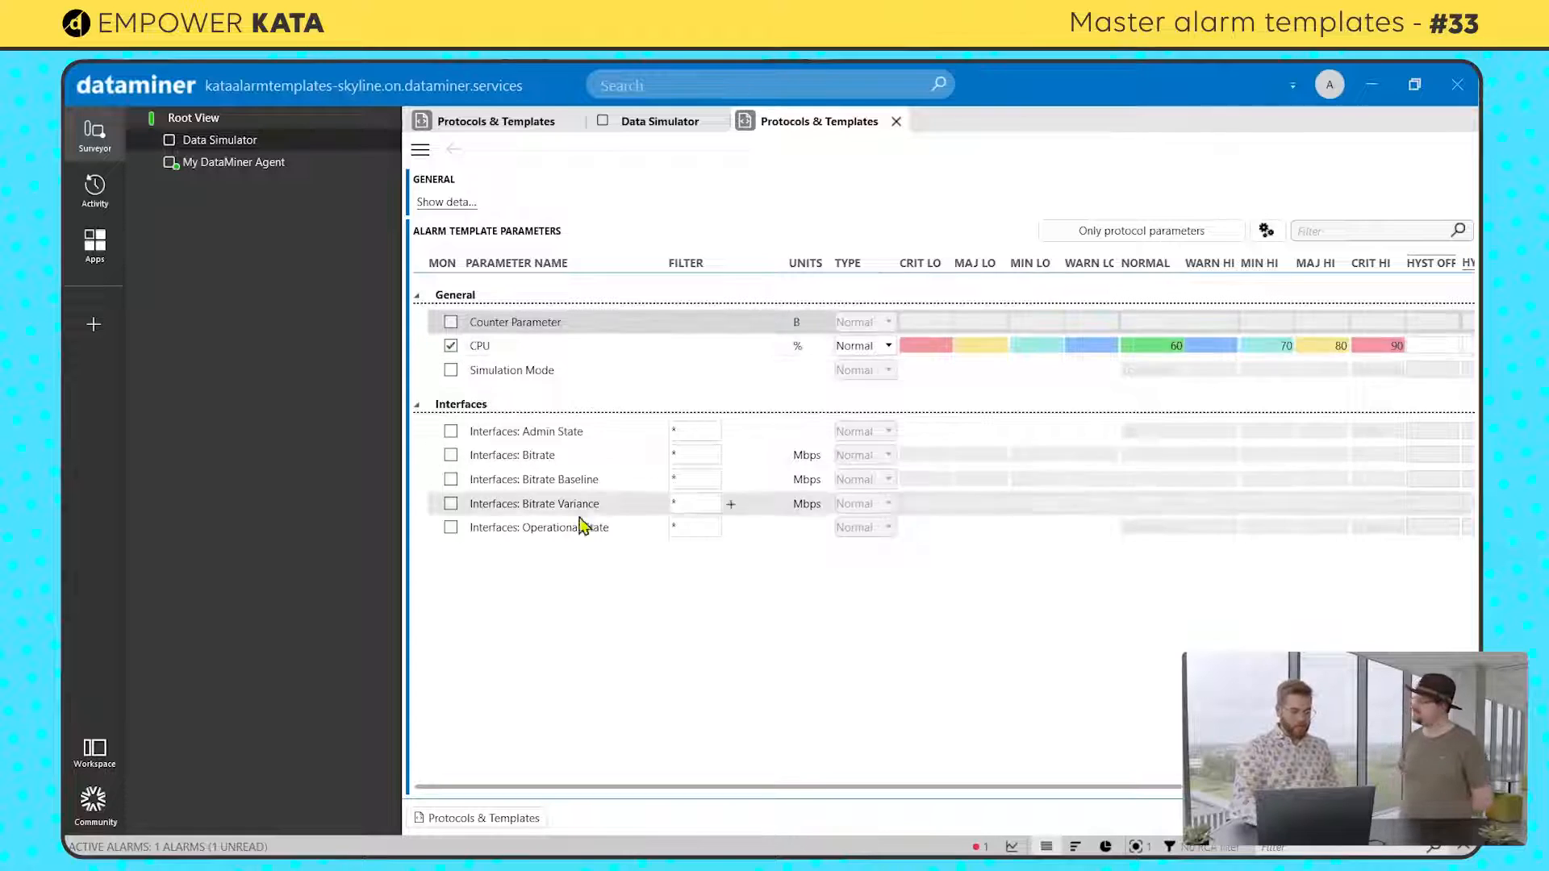
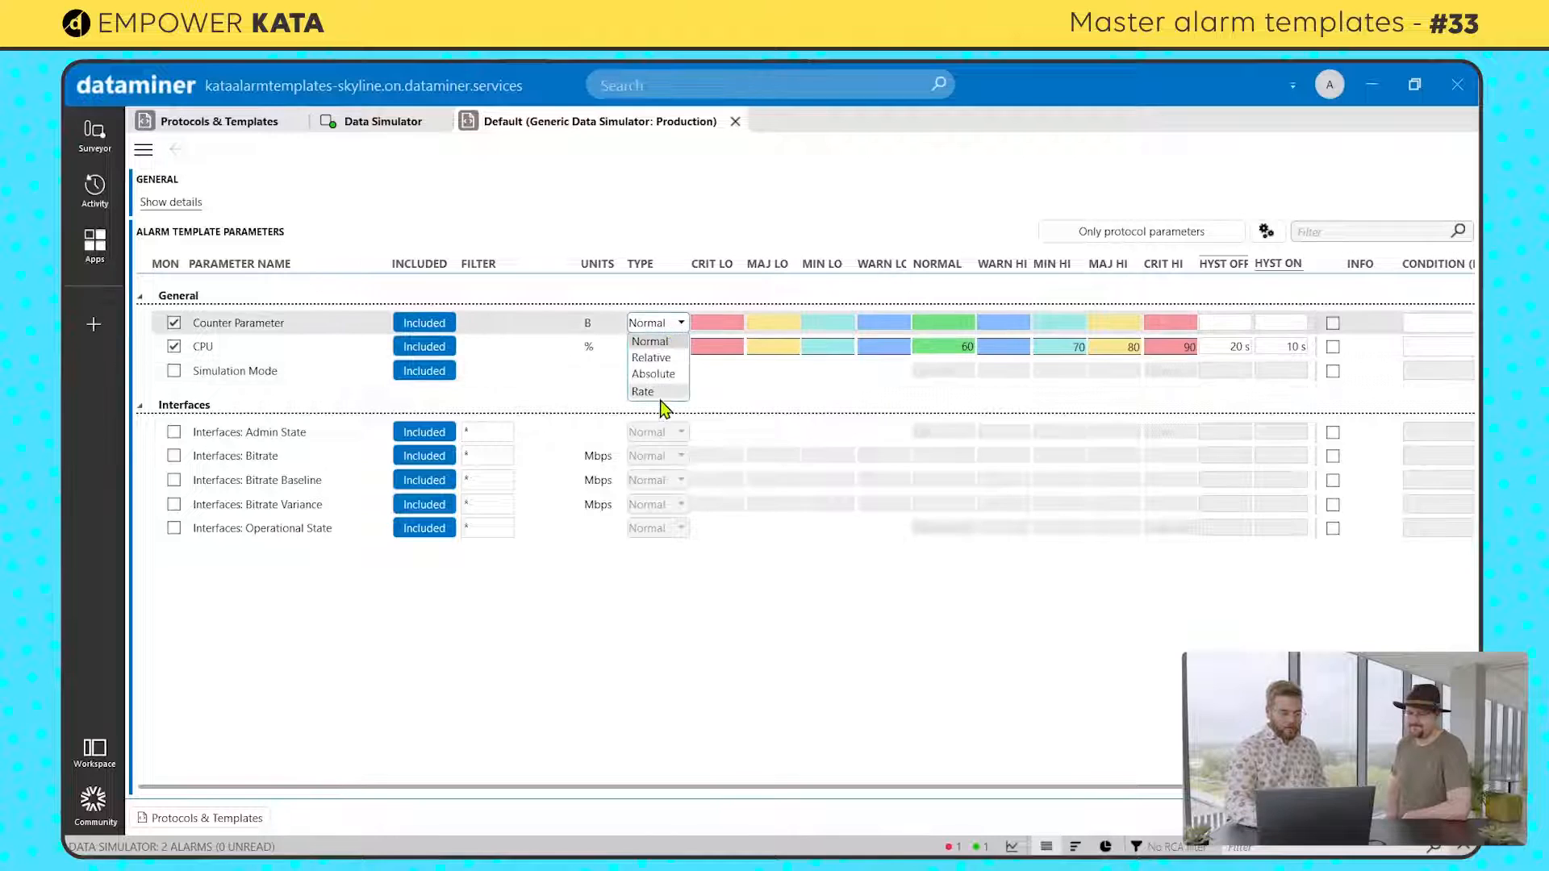
Step: Set the Counter Parameter's alarm type to Rate, with a Major High limit of 2 and a Critical High limit of 5
left_click(660, 392)
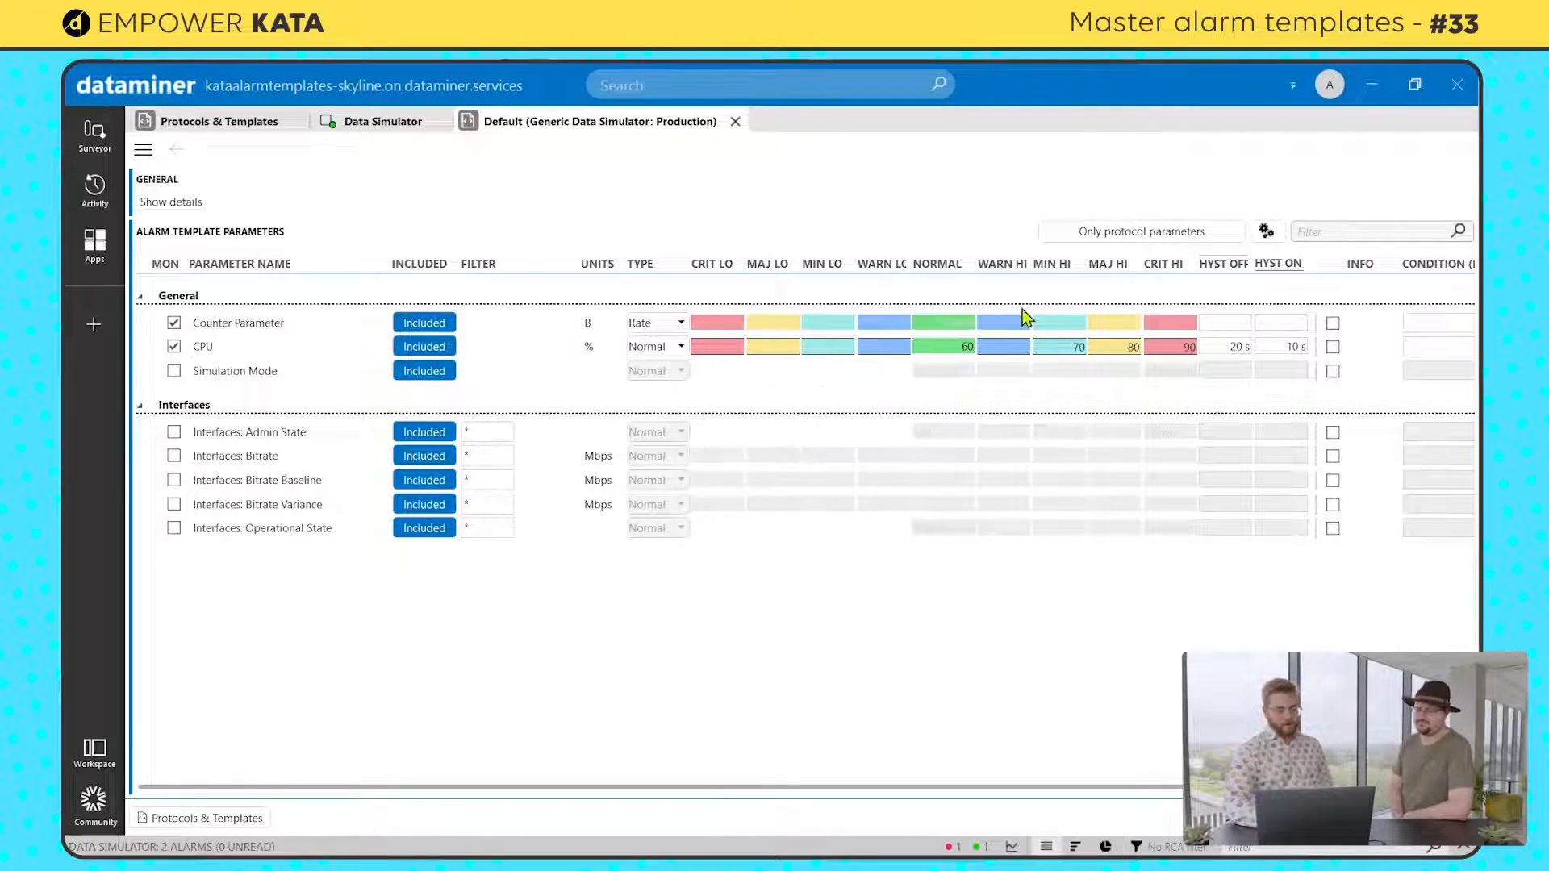
left_click(1116, 326)
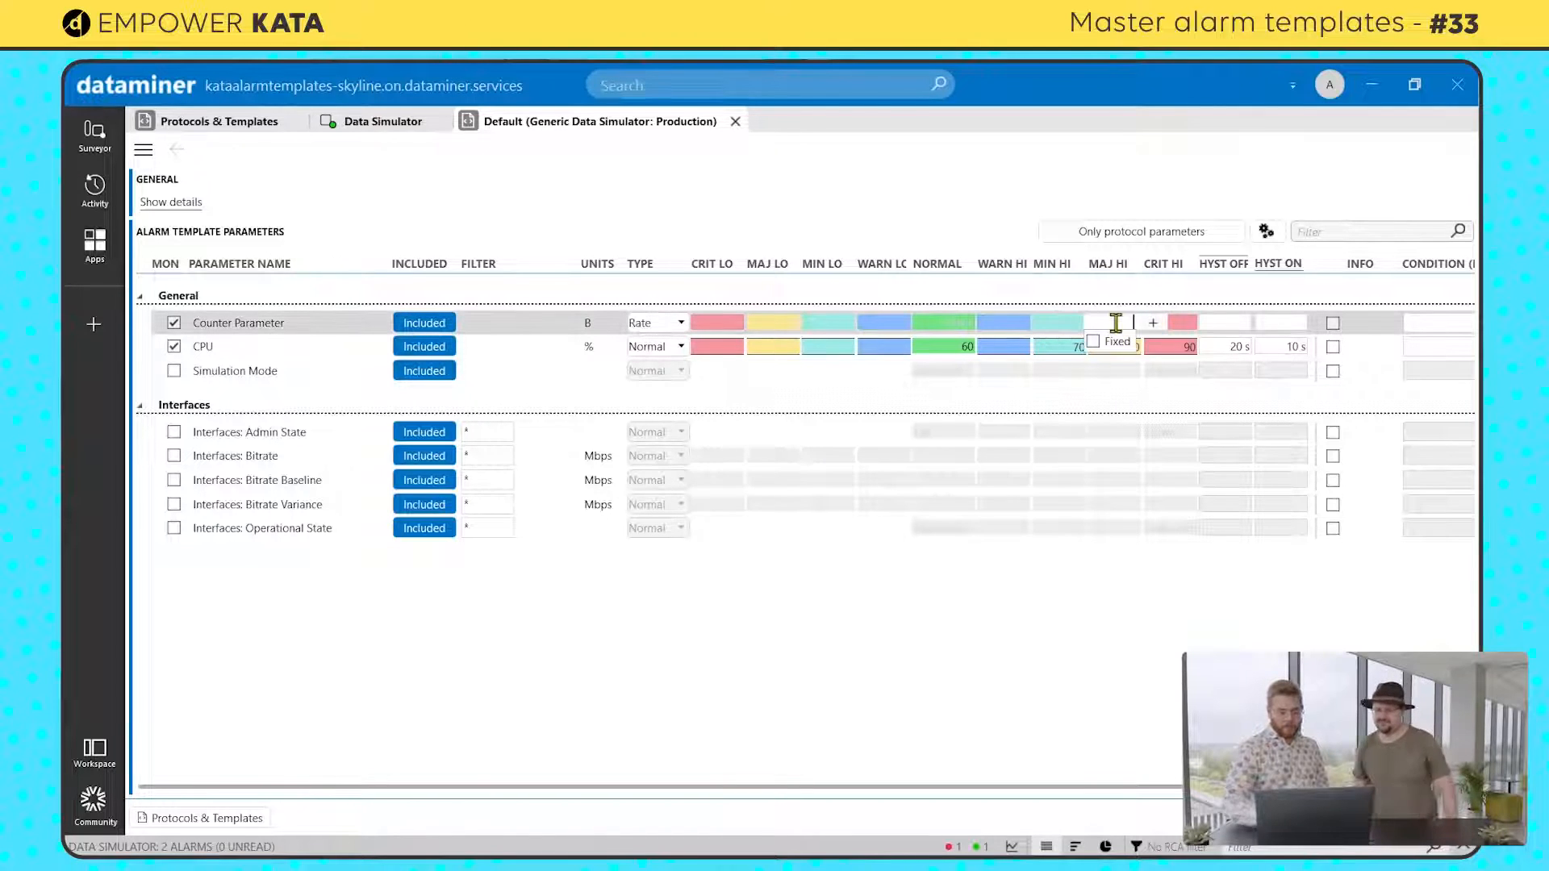
type("2")
key("Return")
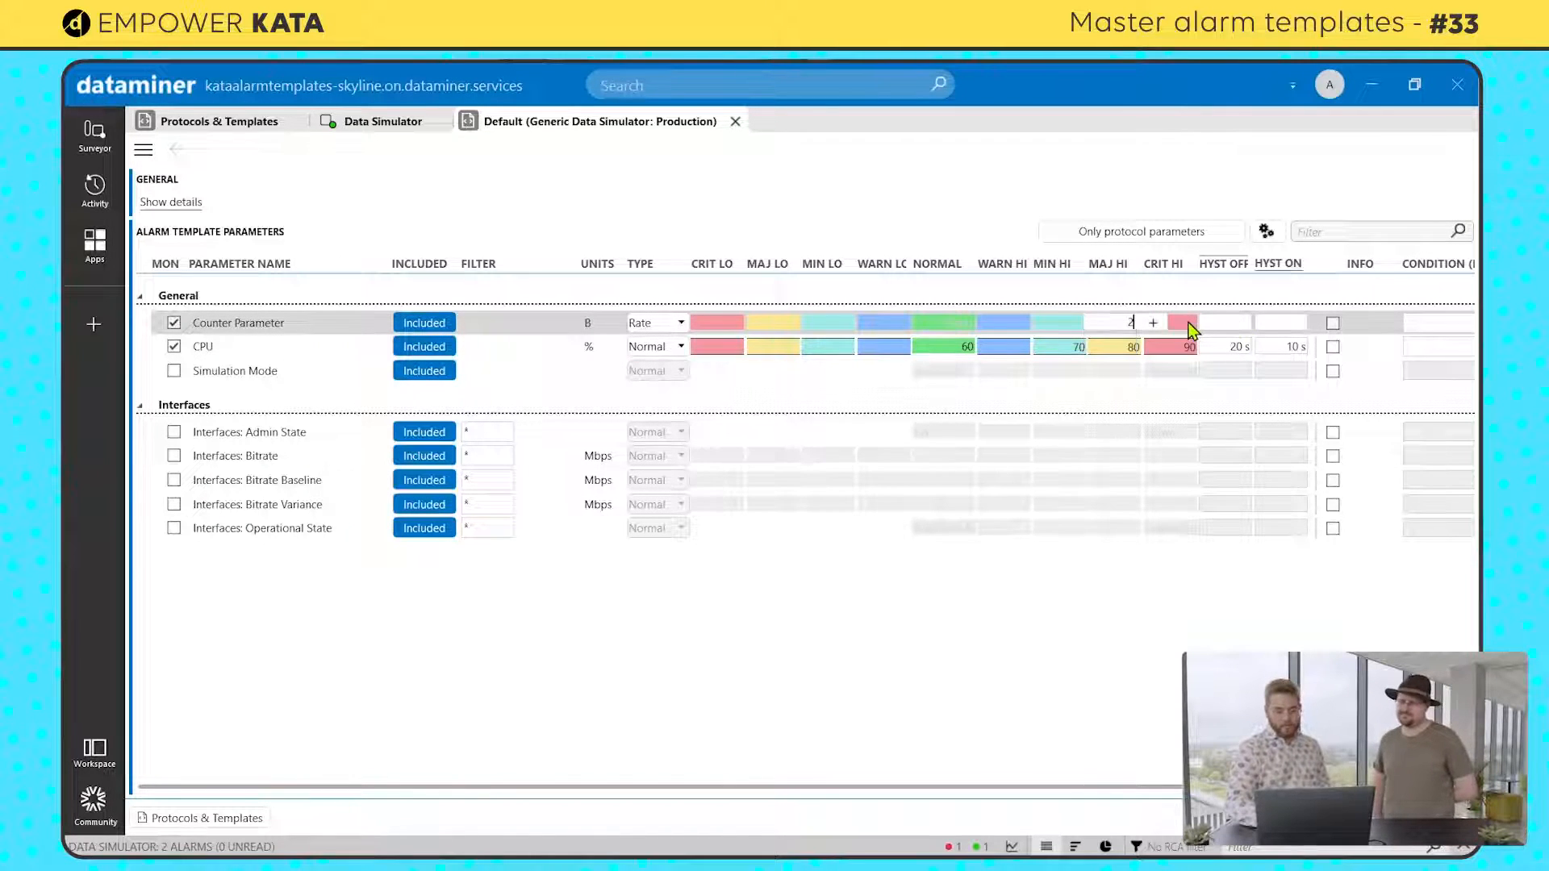
type("5")
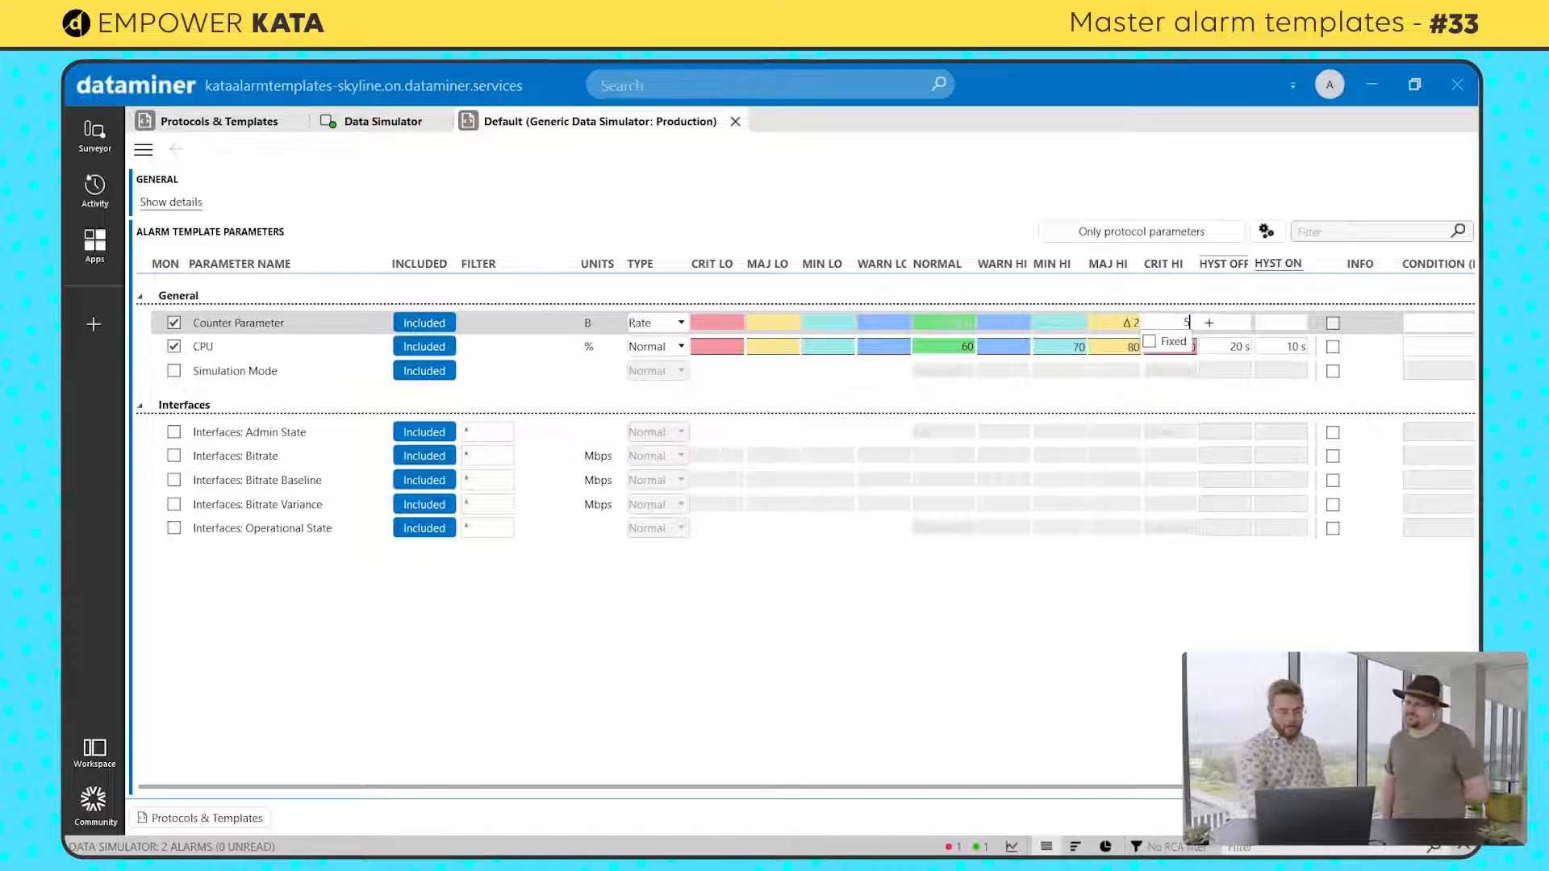
key("Return")
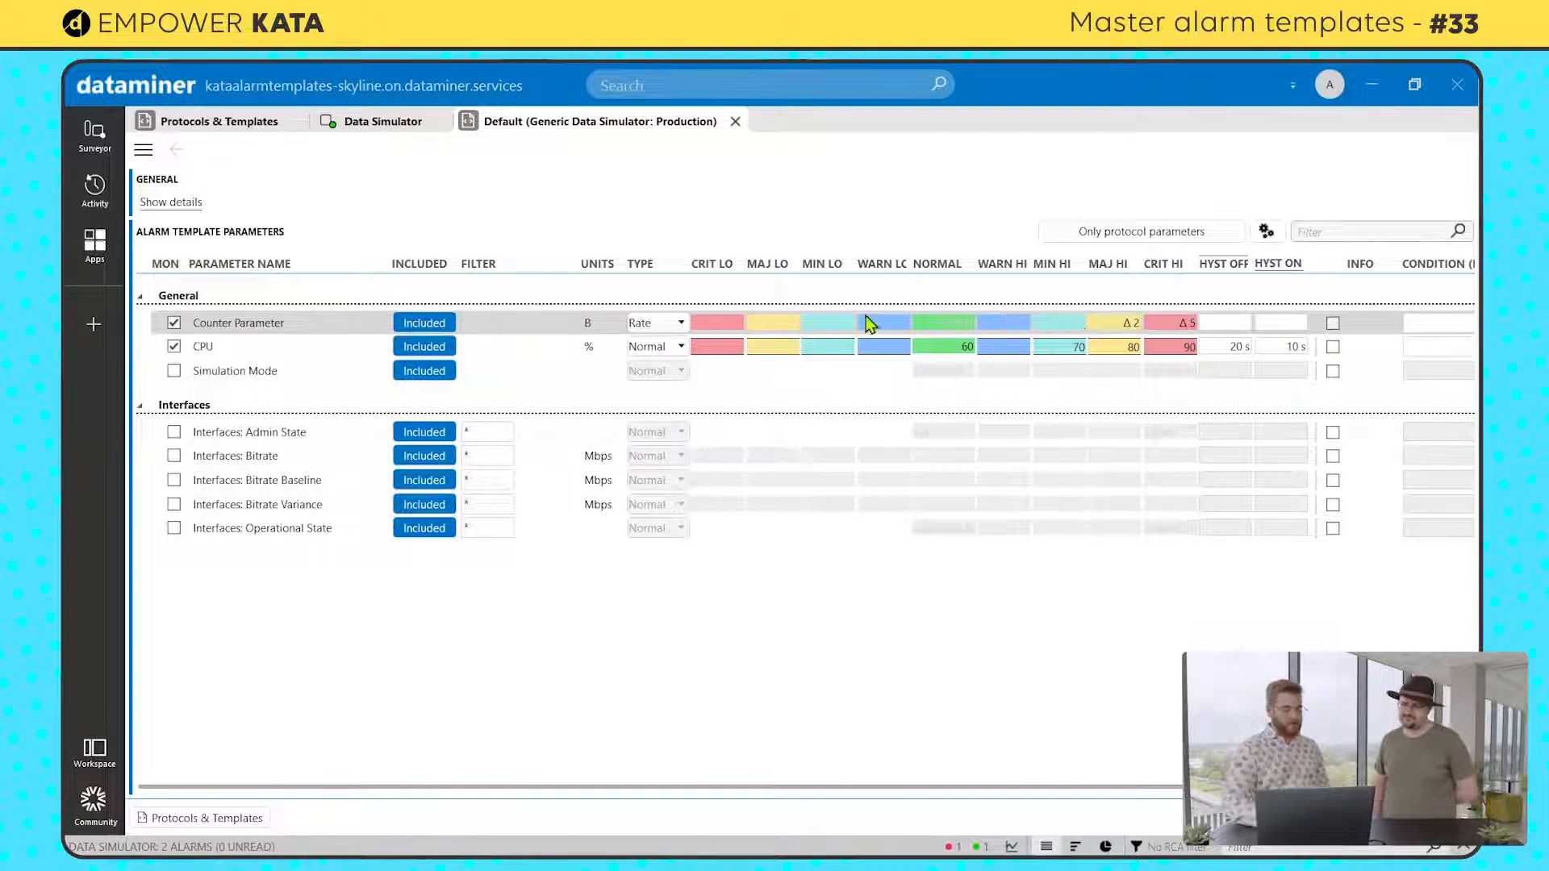
Step: Set the Counter Parameter's Critical Low limit to 0 and save the alarm template
left_click(720, 322)
type("0")
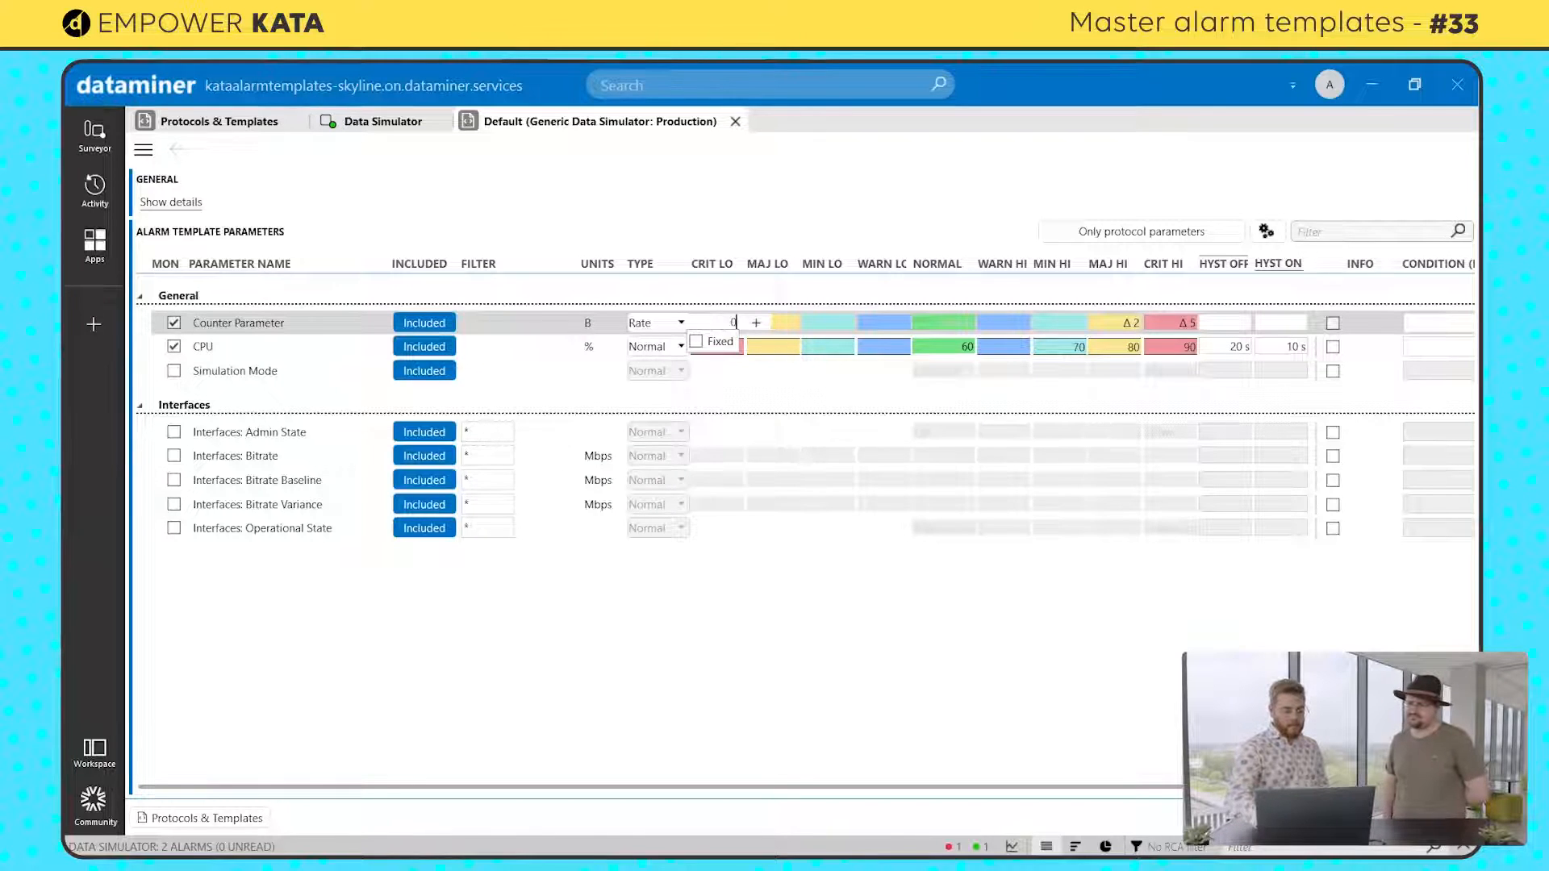
key("Return")
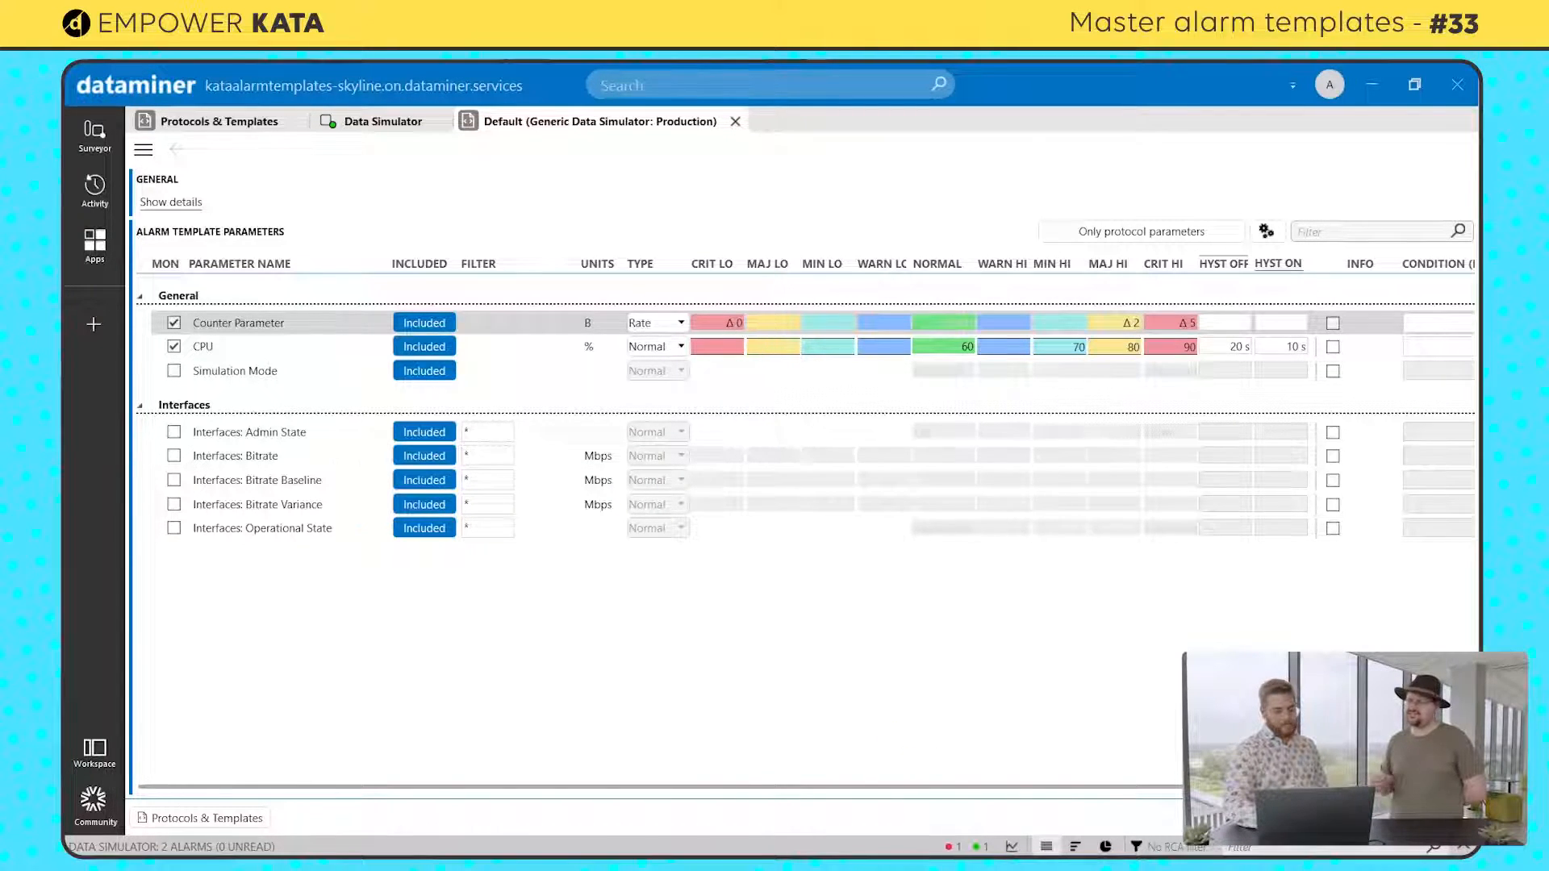
left_click(1292, 818)
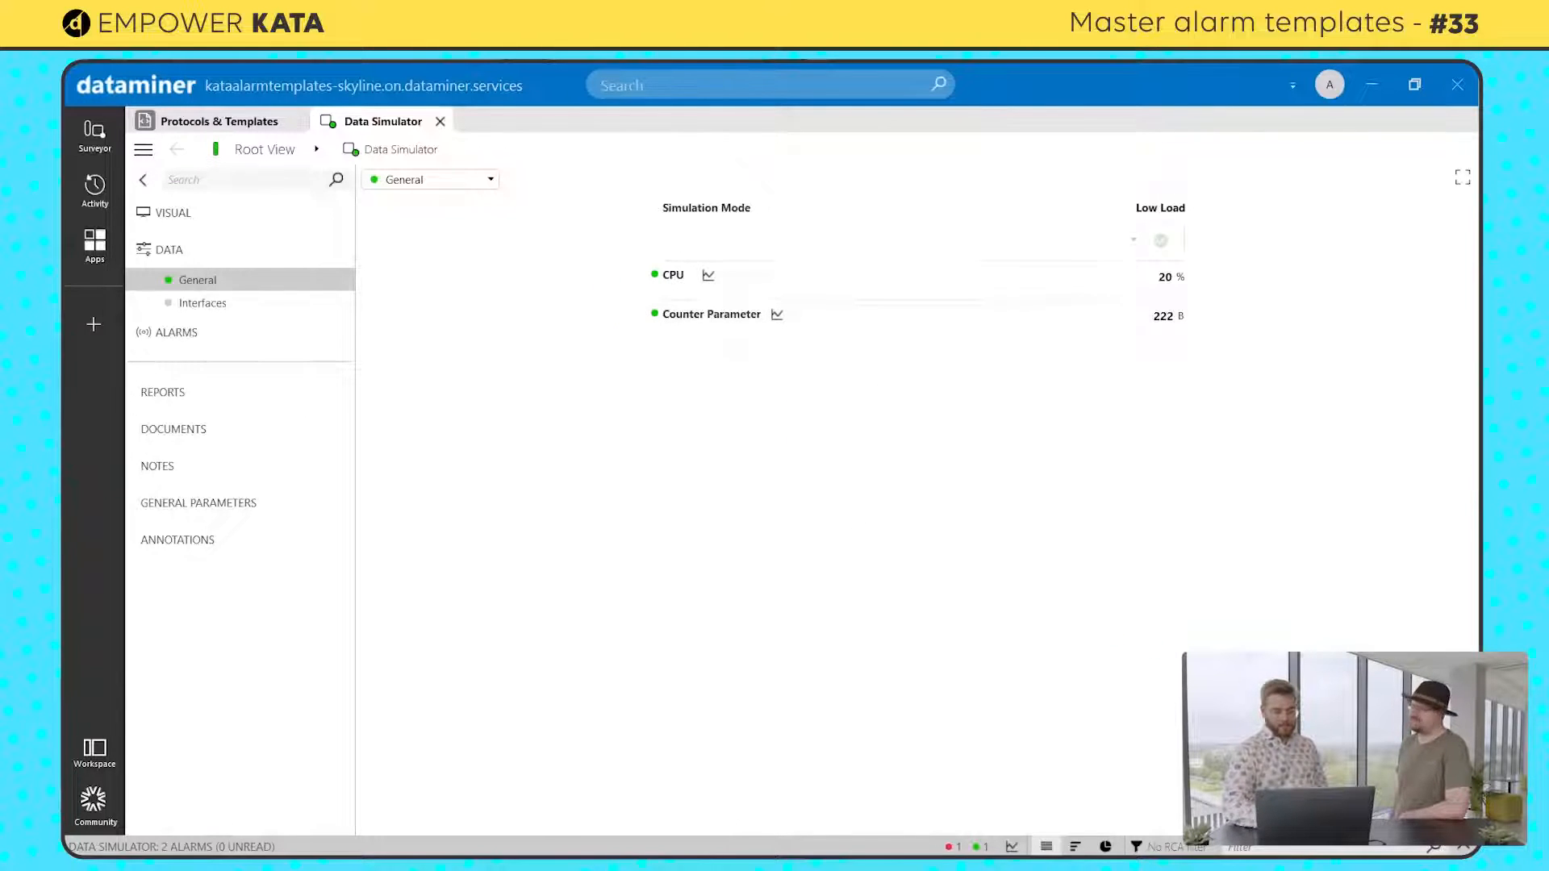
Step: Expand the Alarm Console, reduce its height, and set the Data Simulator's Simulation Mode to High Load
left_click(1466, 847)
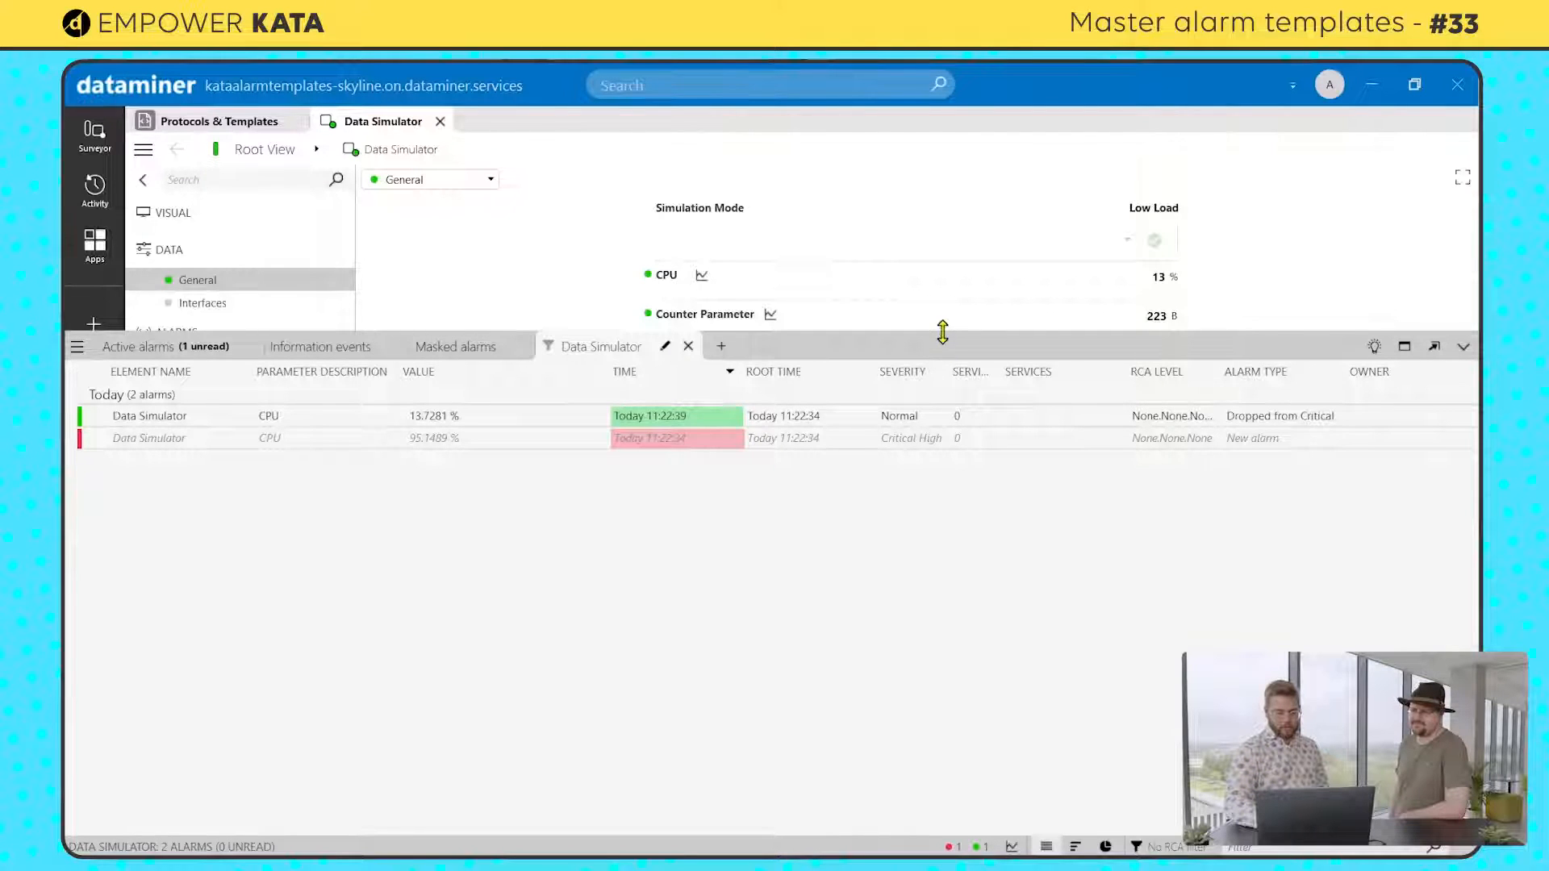
left_click_drag(941, 330, 874, 681)
left_click(1098, 247)
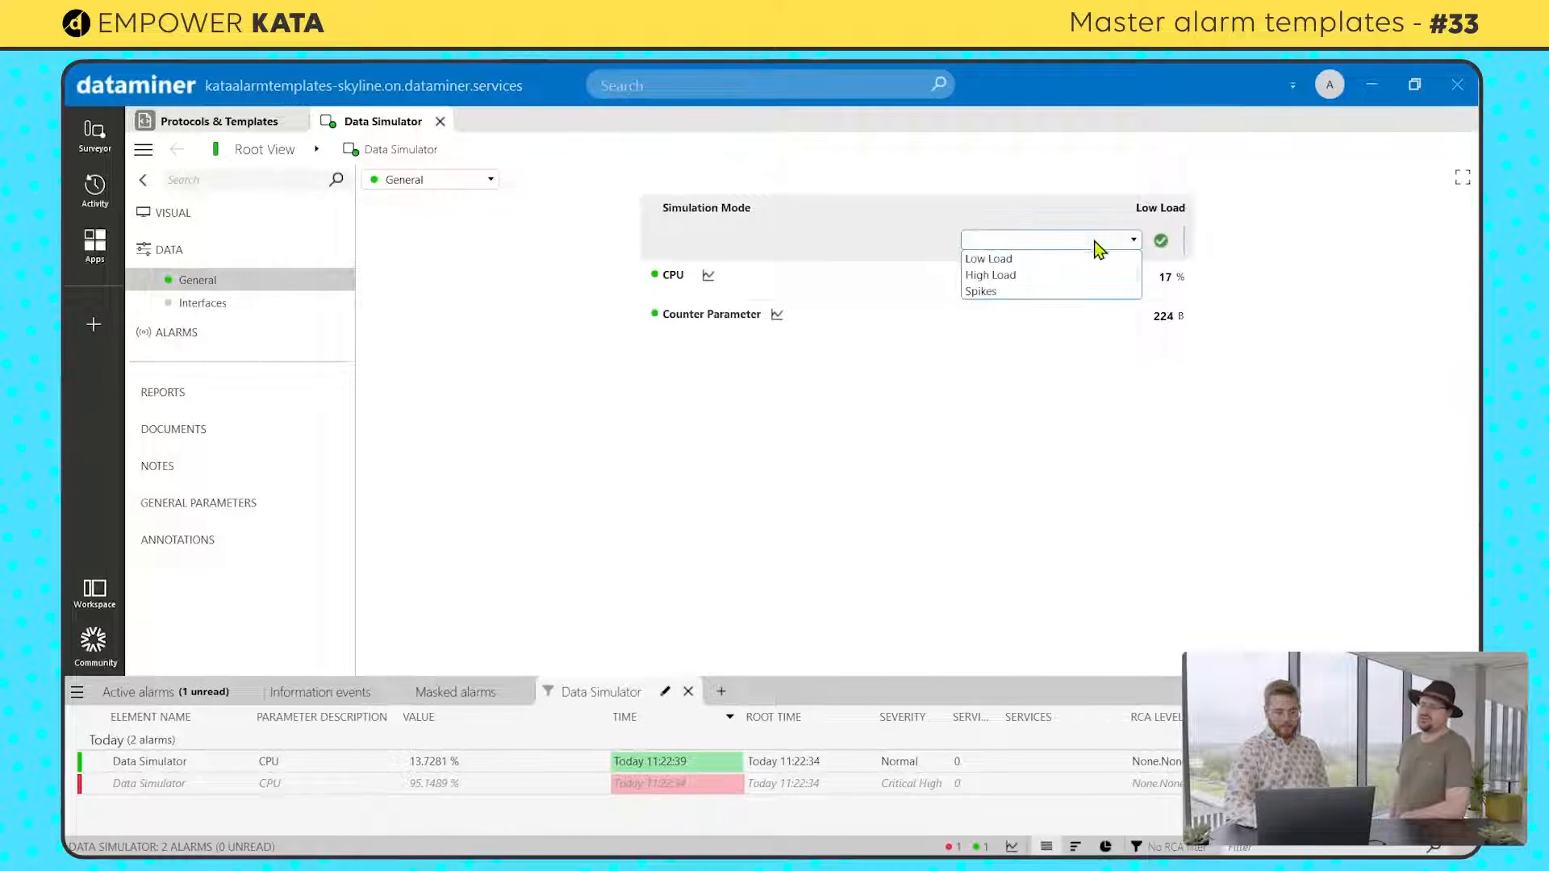
left_click(1053, 275)
left_click(1161, 241)
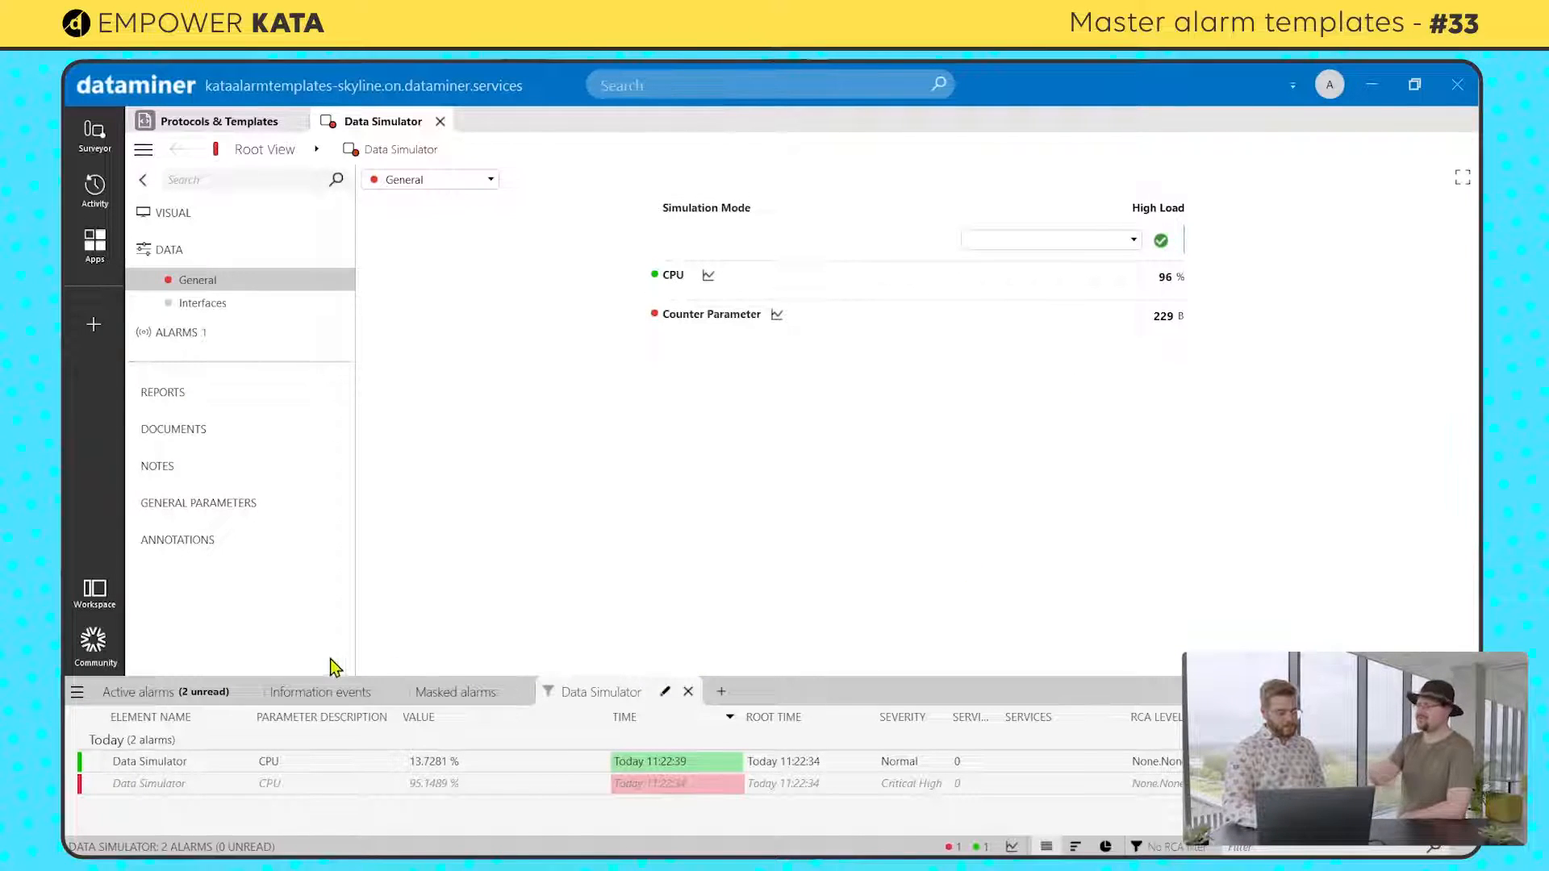
Step: Review the active alarms with a wider Value column, and view the Data Simulator's Interfaces page
left_click(185, 692)
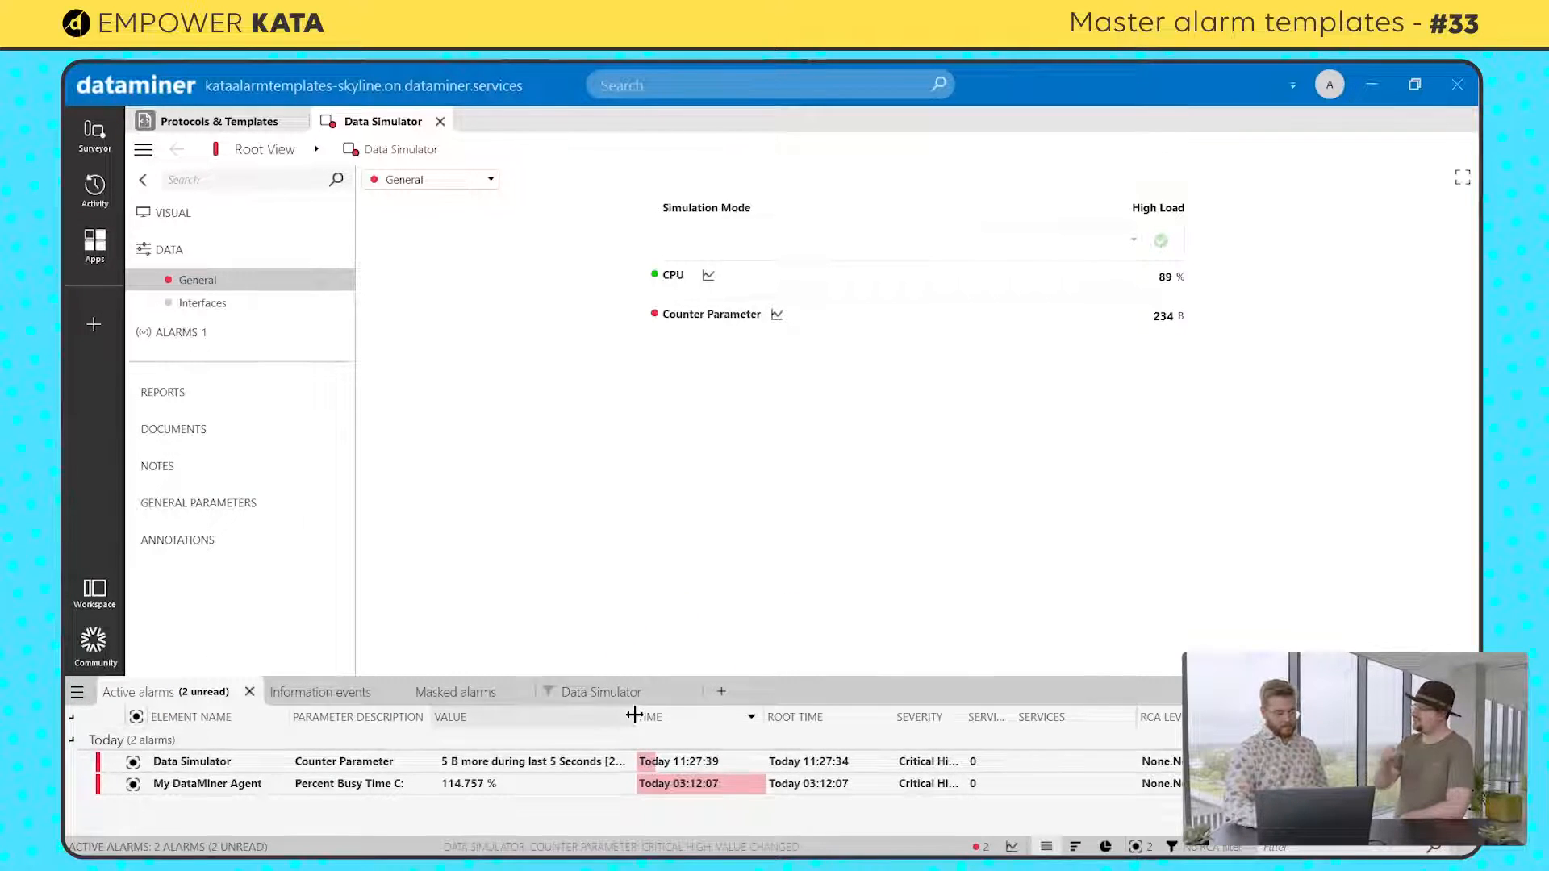
left_click_drag(634, 715, 717, 714)
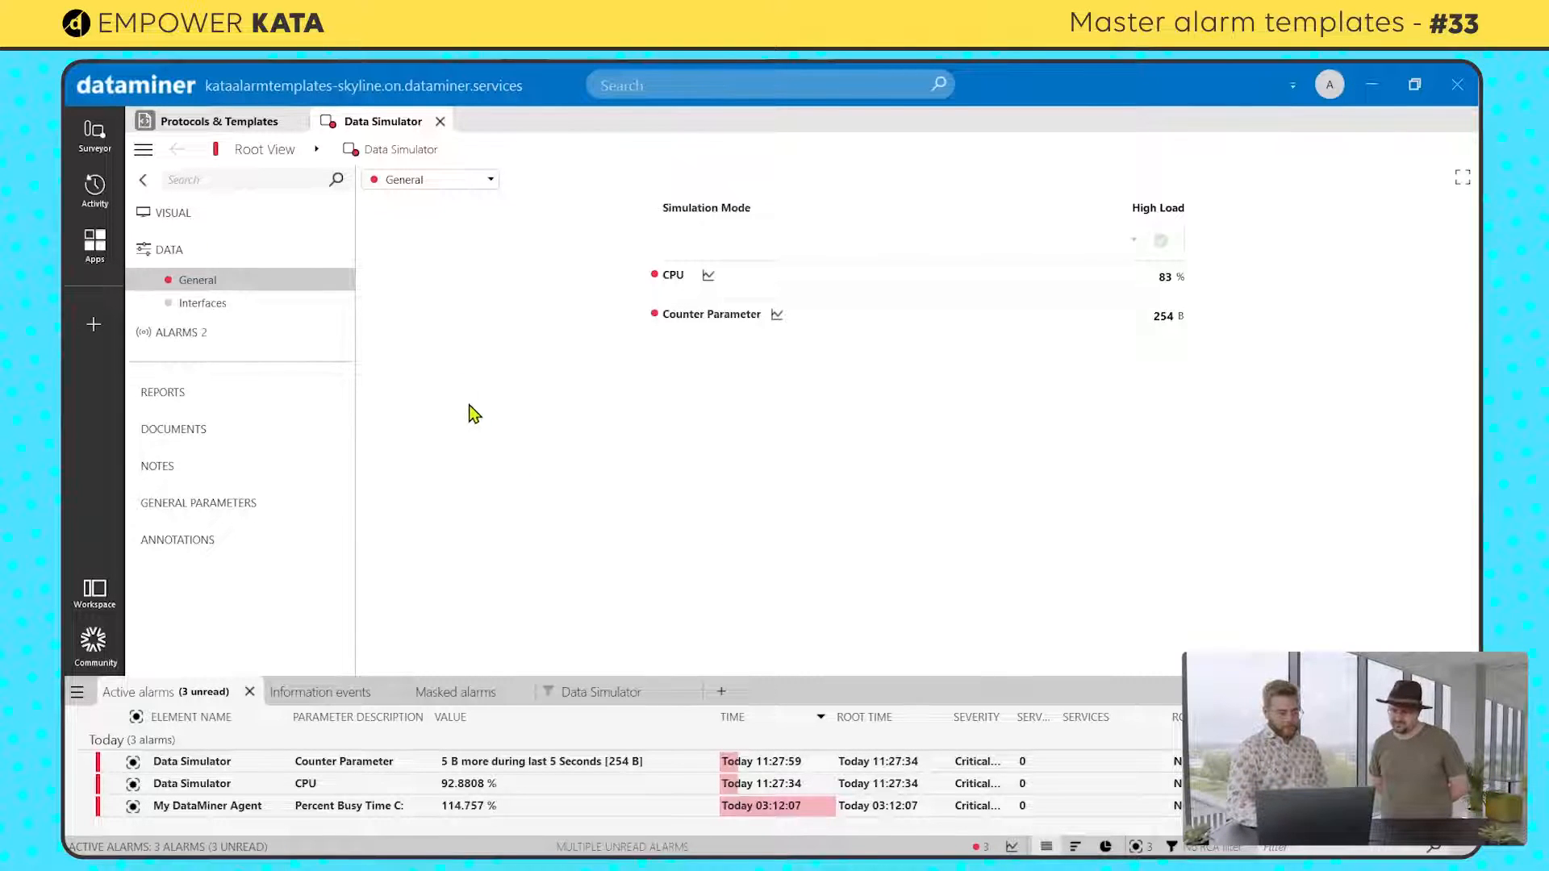
left_click(296, 311)
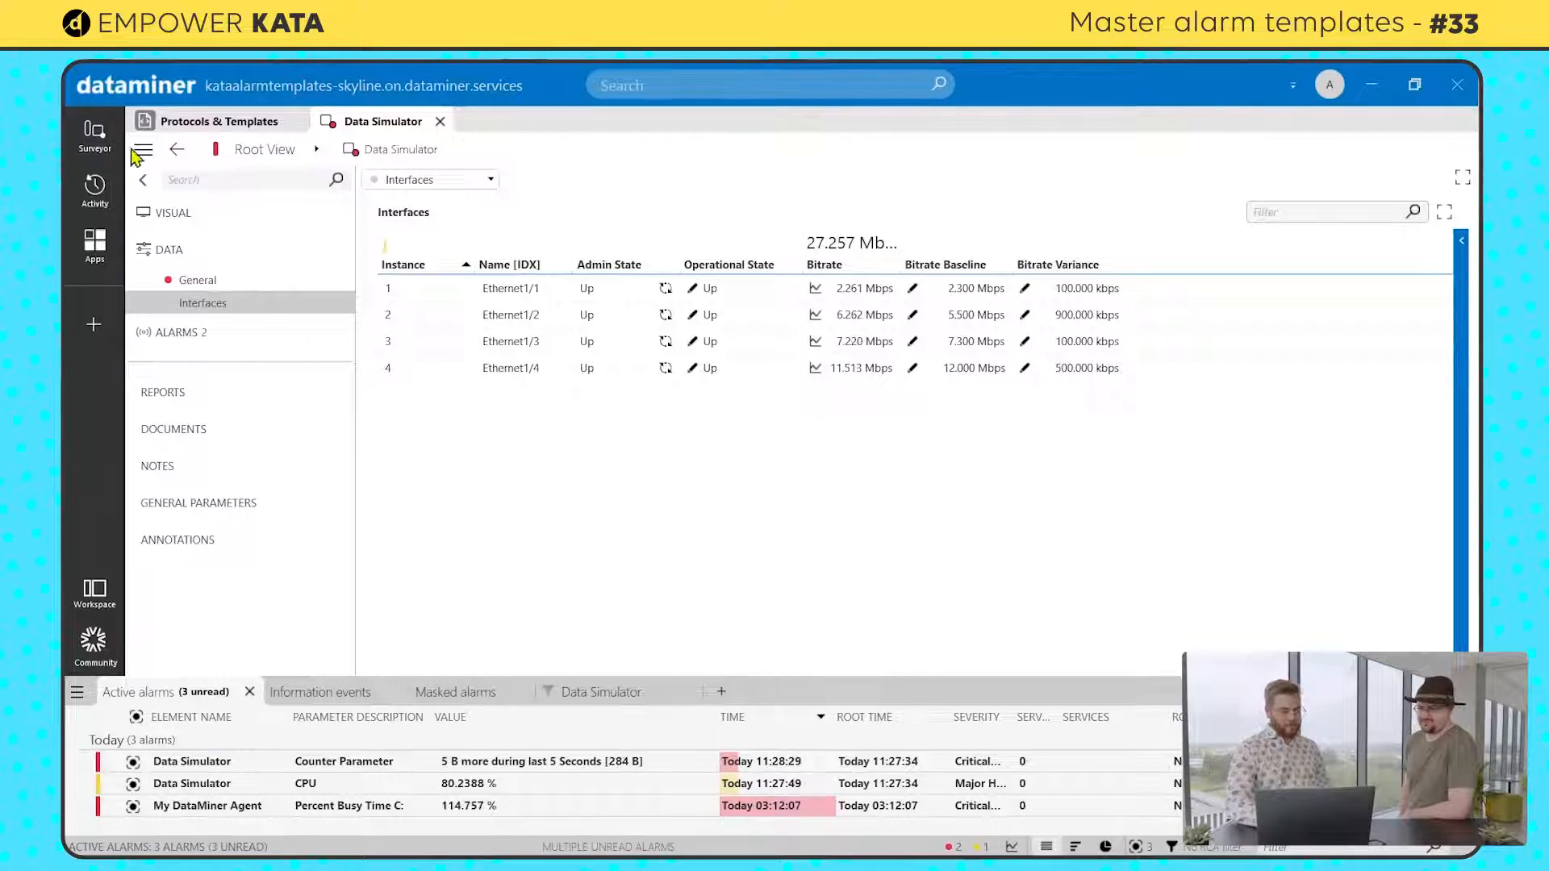
Step: Open the Data Simulator's assigned Default alarm template and list only its protocol parameters
left_click(137, 153)
mouse_move(291, 317)
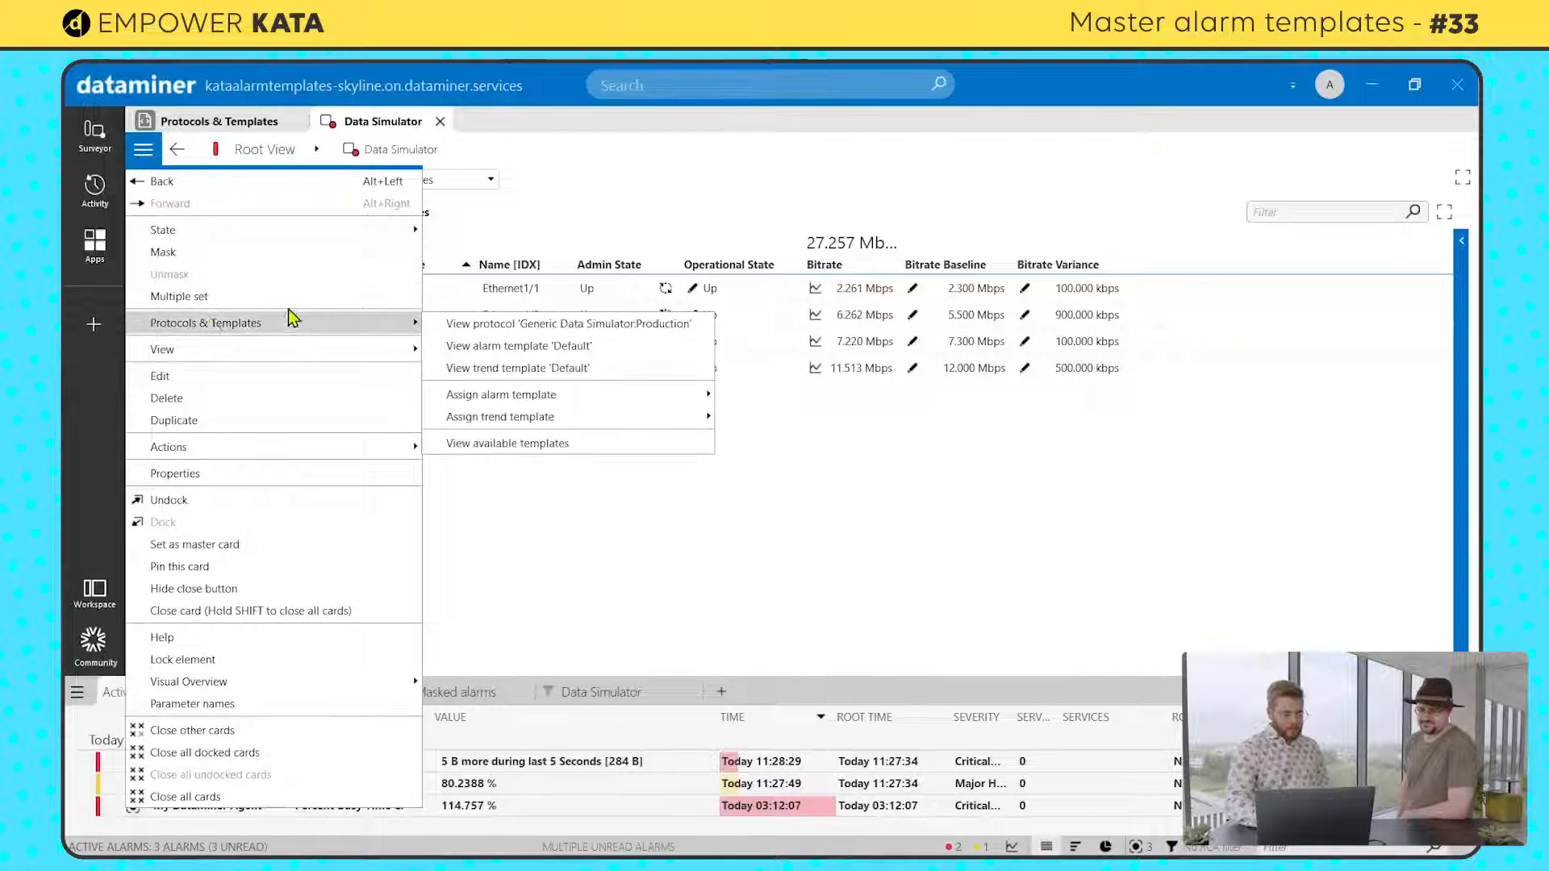
left_click(472, 347)
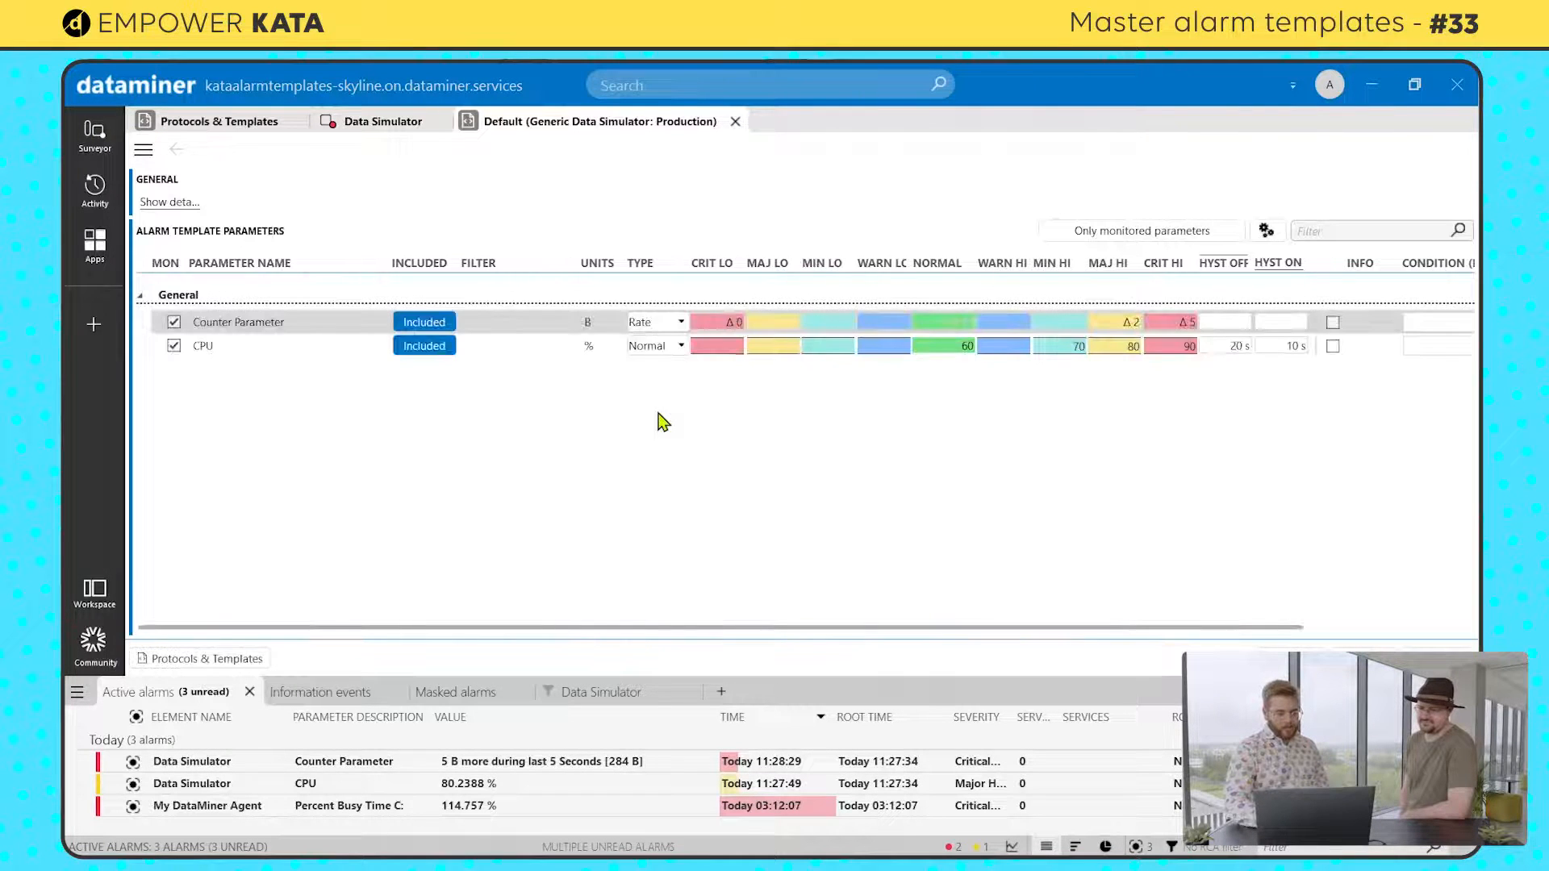
left_click(1160, 233)
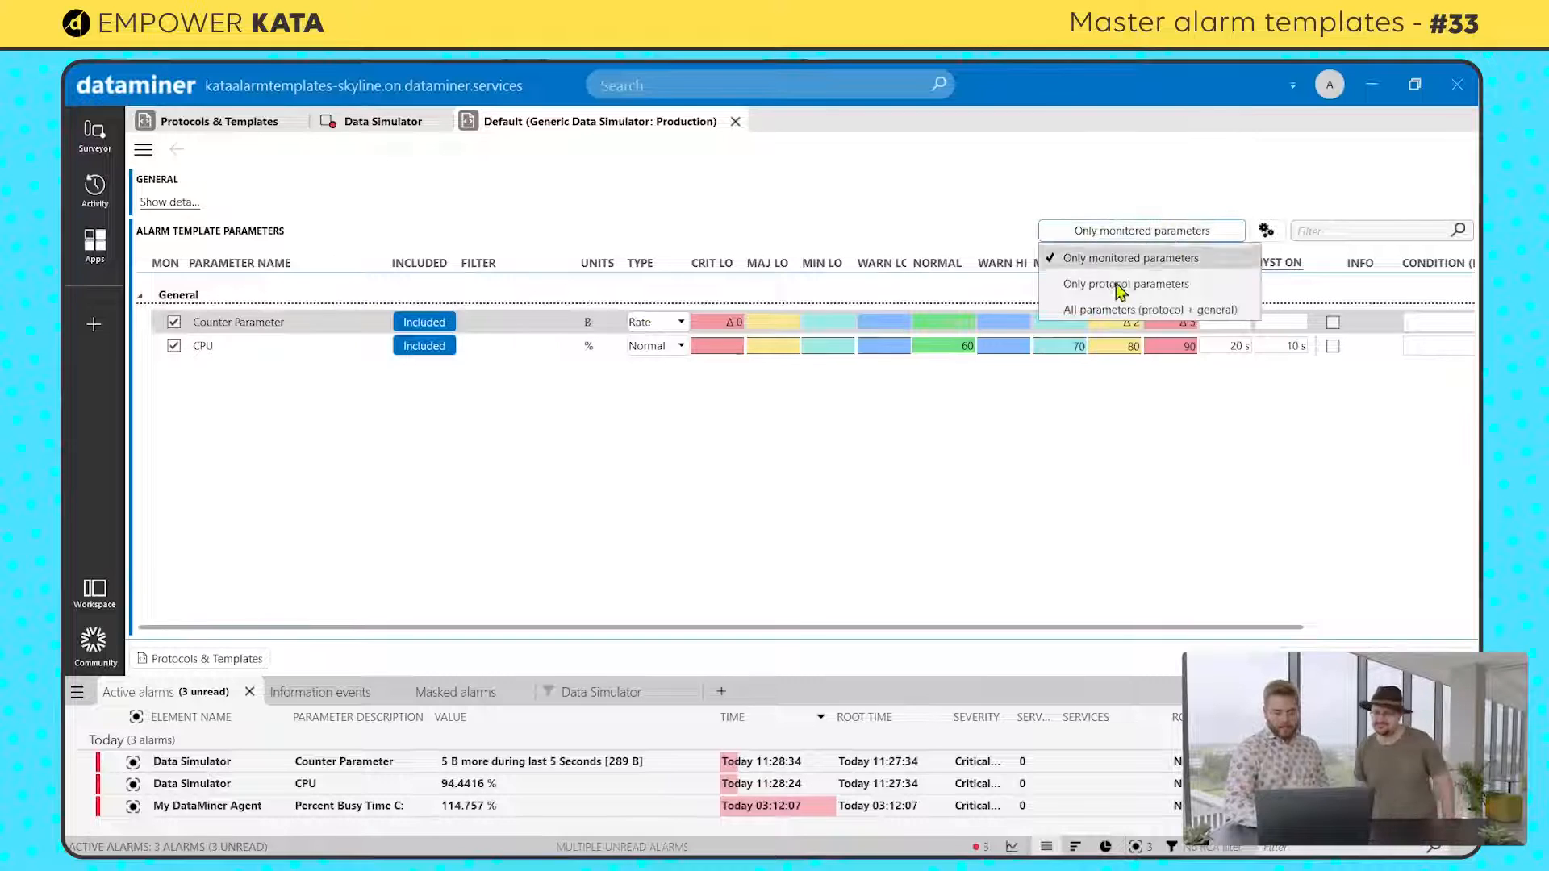
left_click(1118, 285)
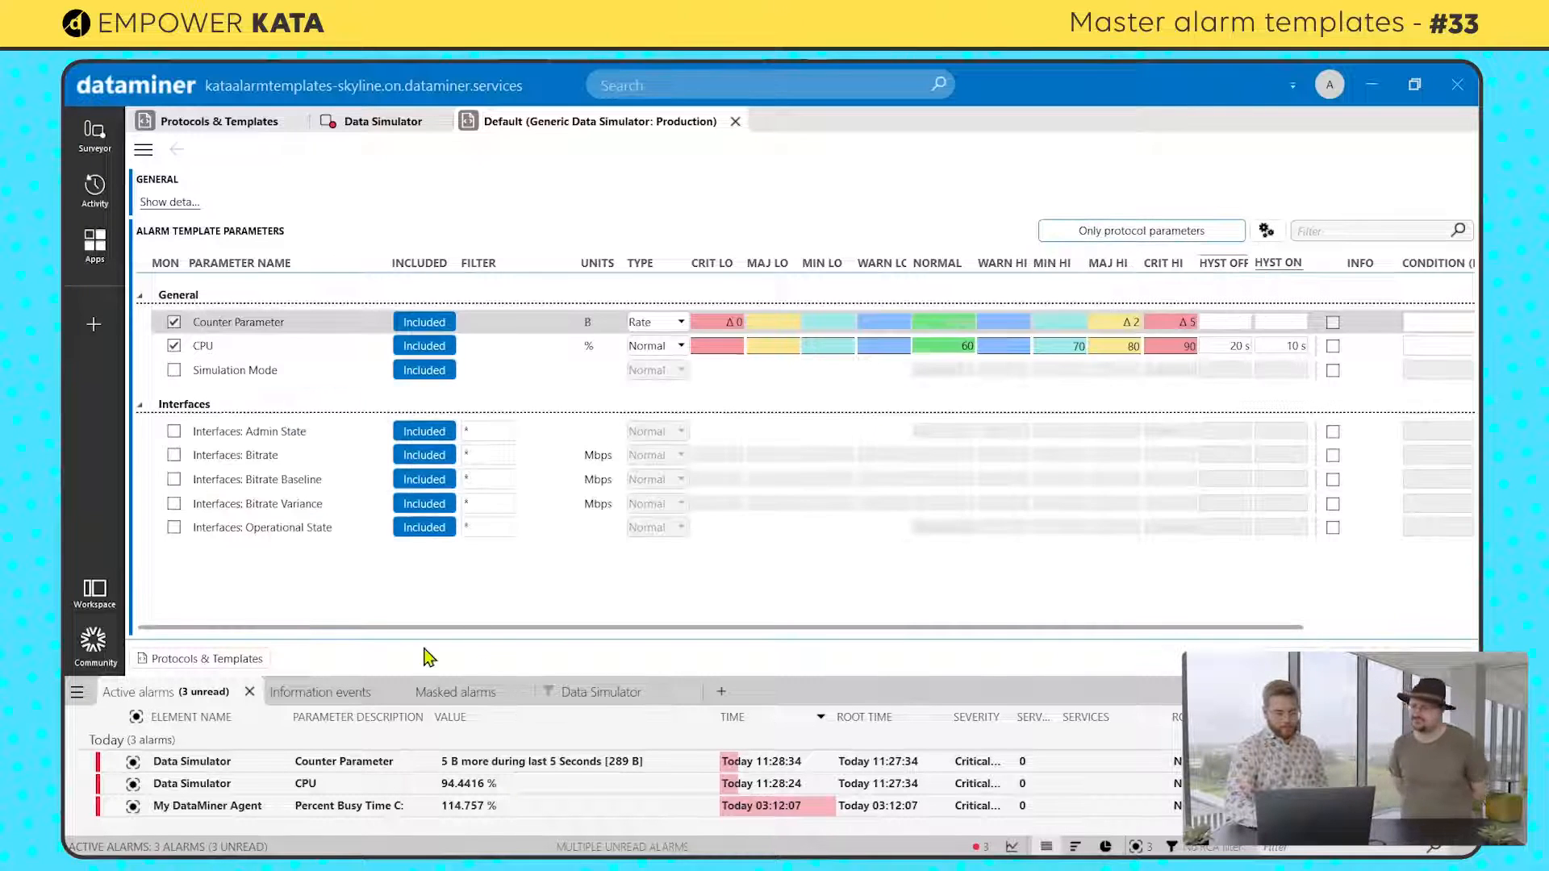
Step: Enable alarm monitoring for Interfaces: Bitrate and set its alarm type to Relative
left_click(174, 455)
left_click(674, 457)
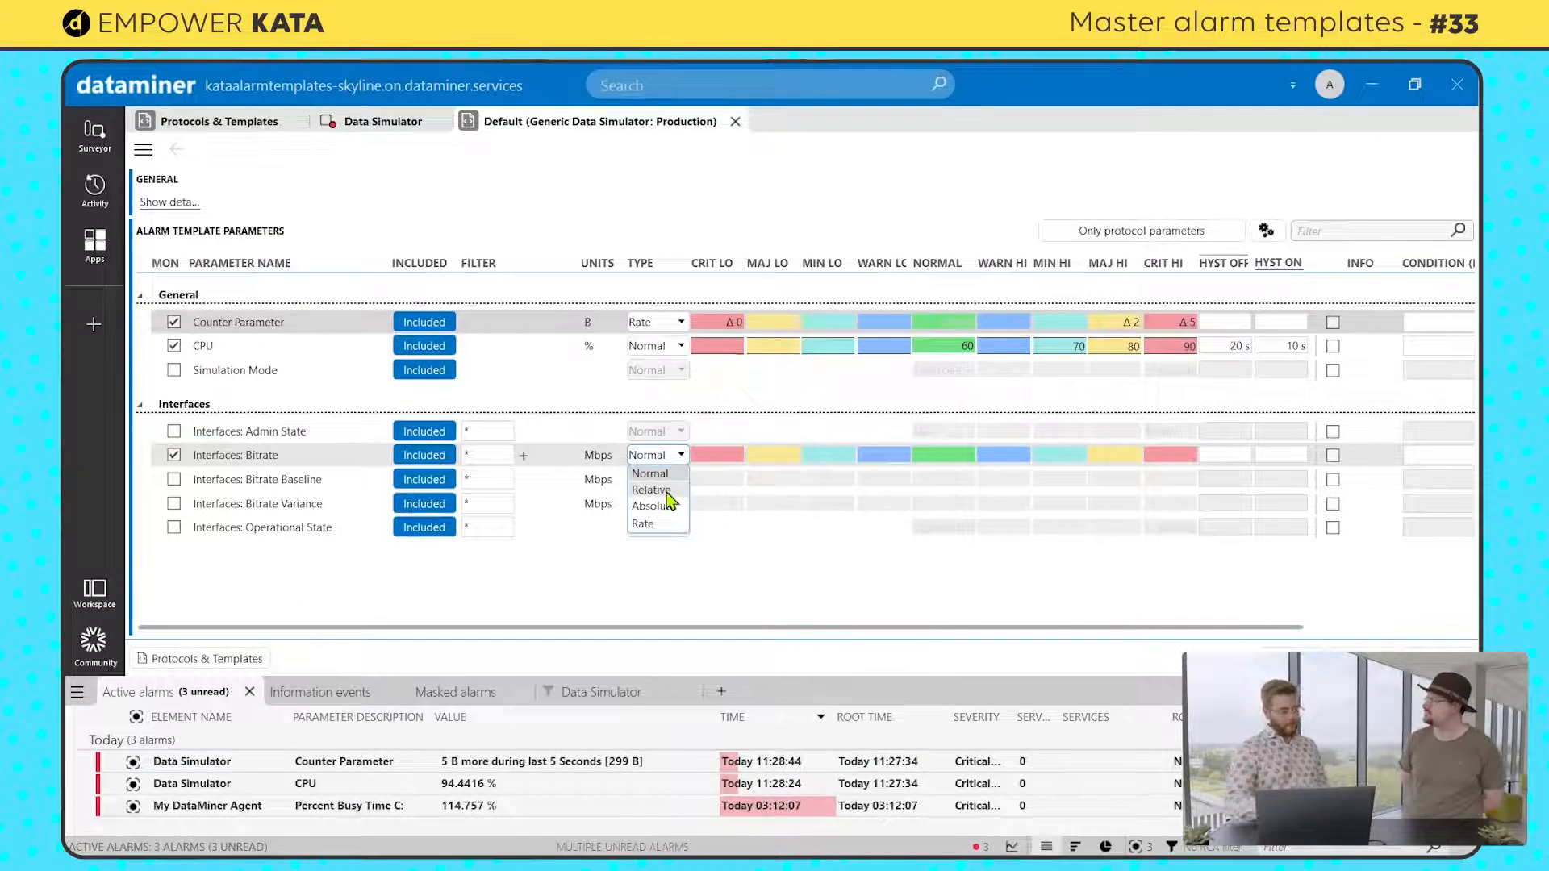
left_click(666, 490)
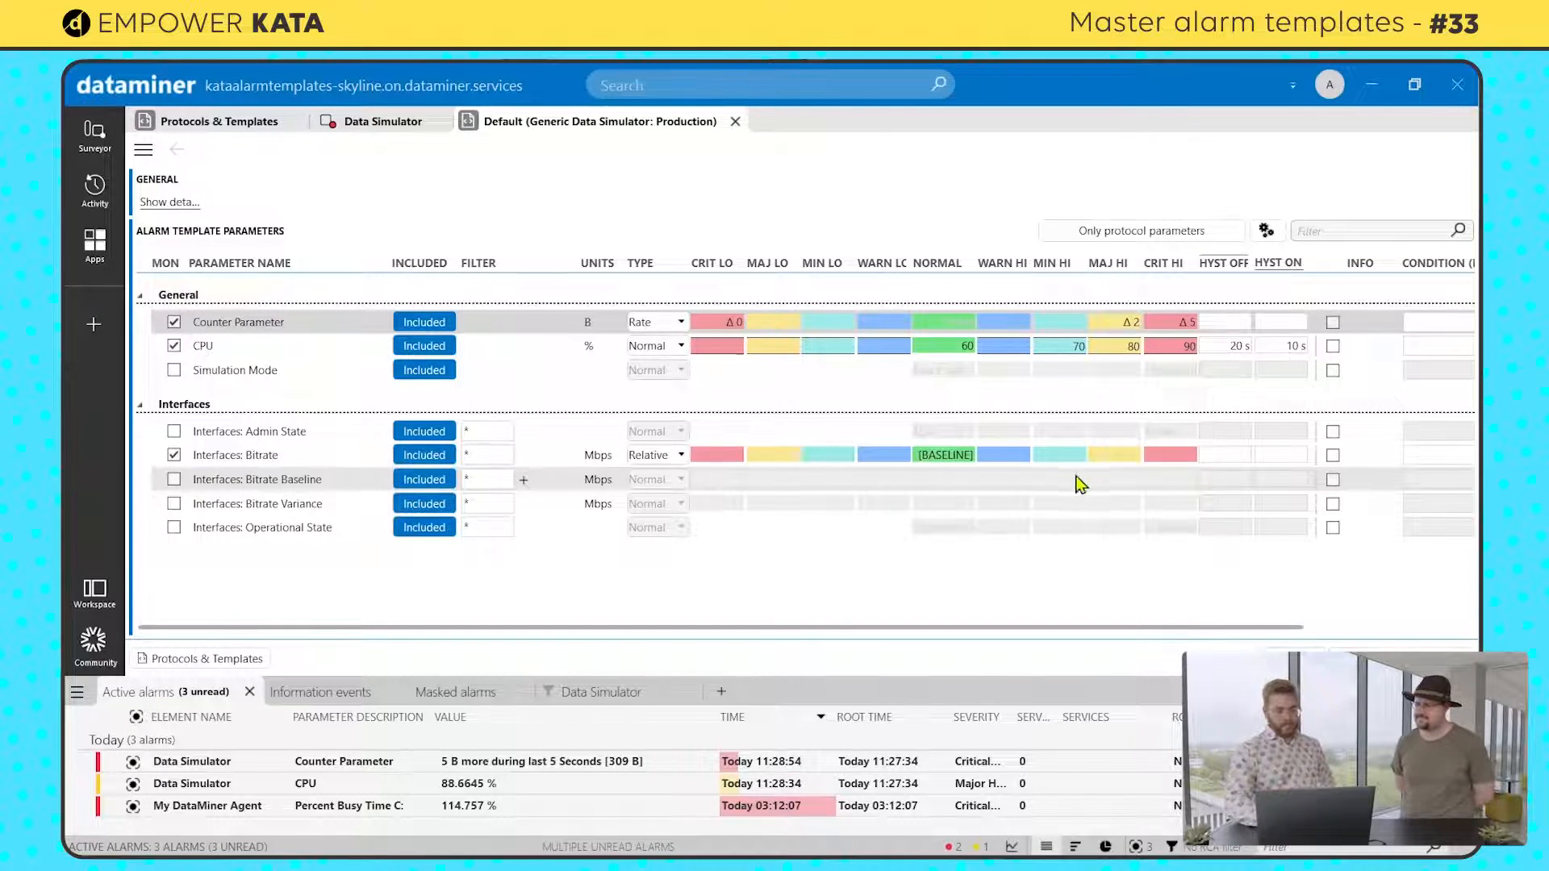
Step: Set the Interfaces: Bitrate Major High limit to 15 % and its Critical High limit to 20 %
left_click(1120, 454)
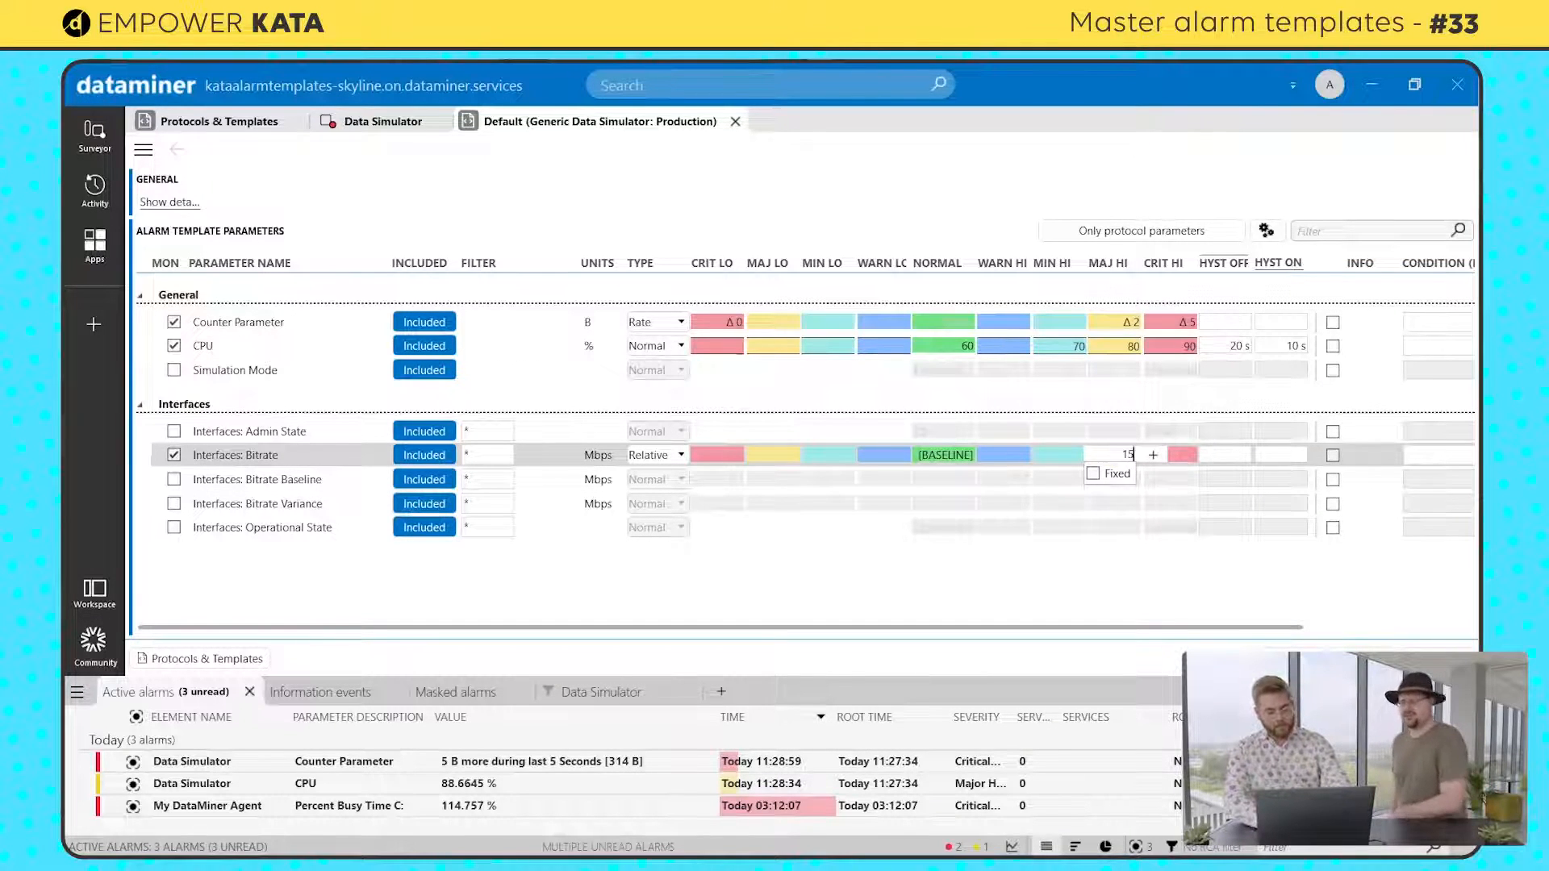
left_click(1184, 457)
left_click(1179, 455)
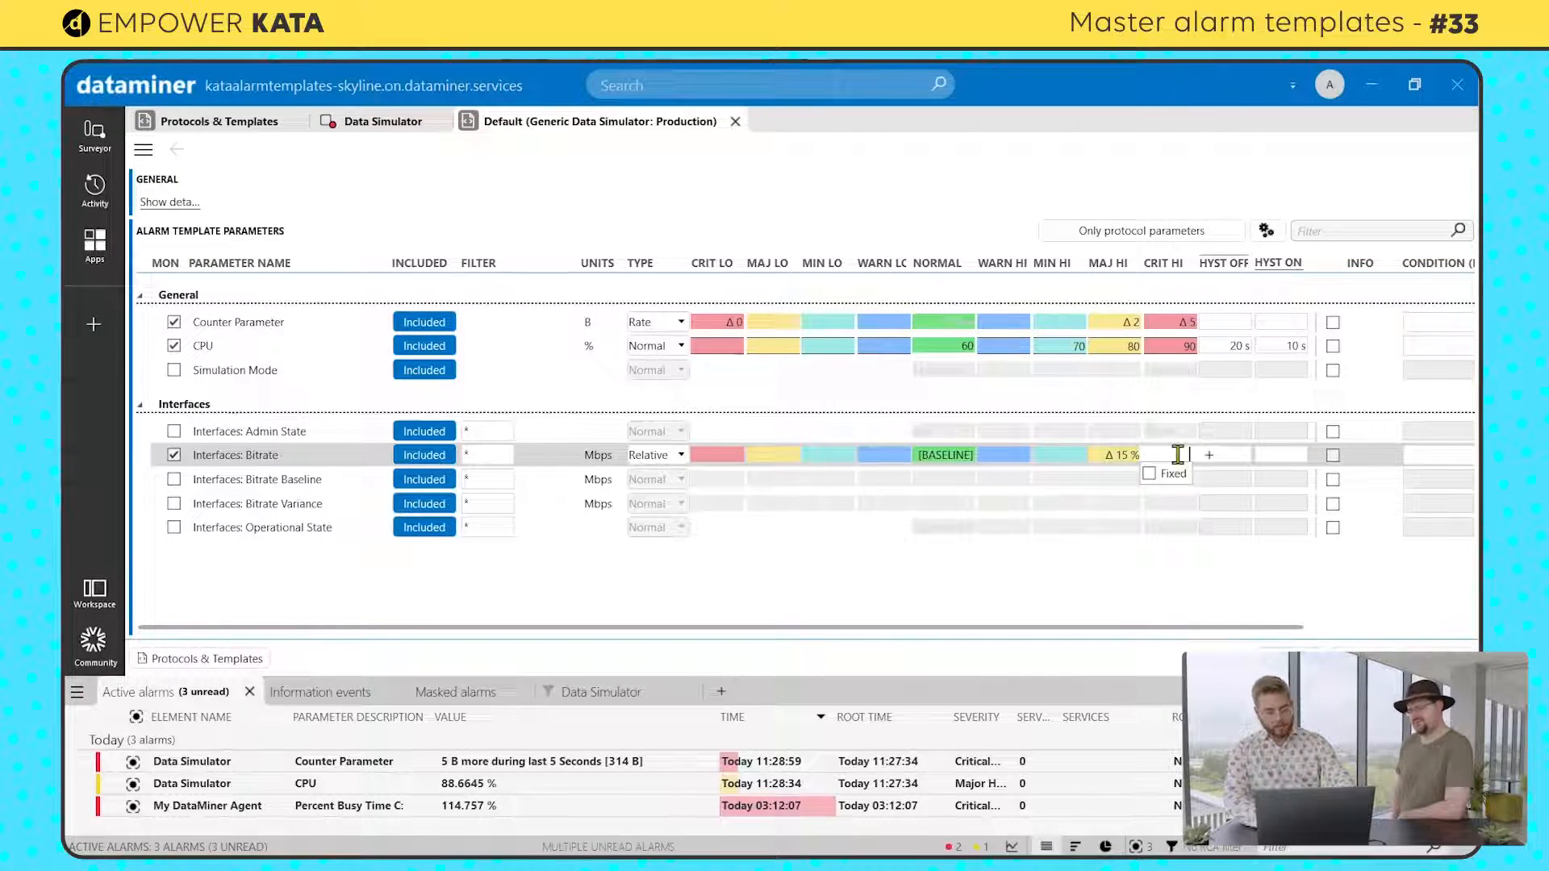
type("20")
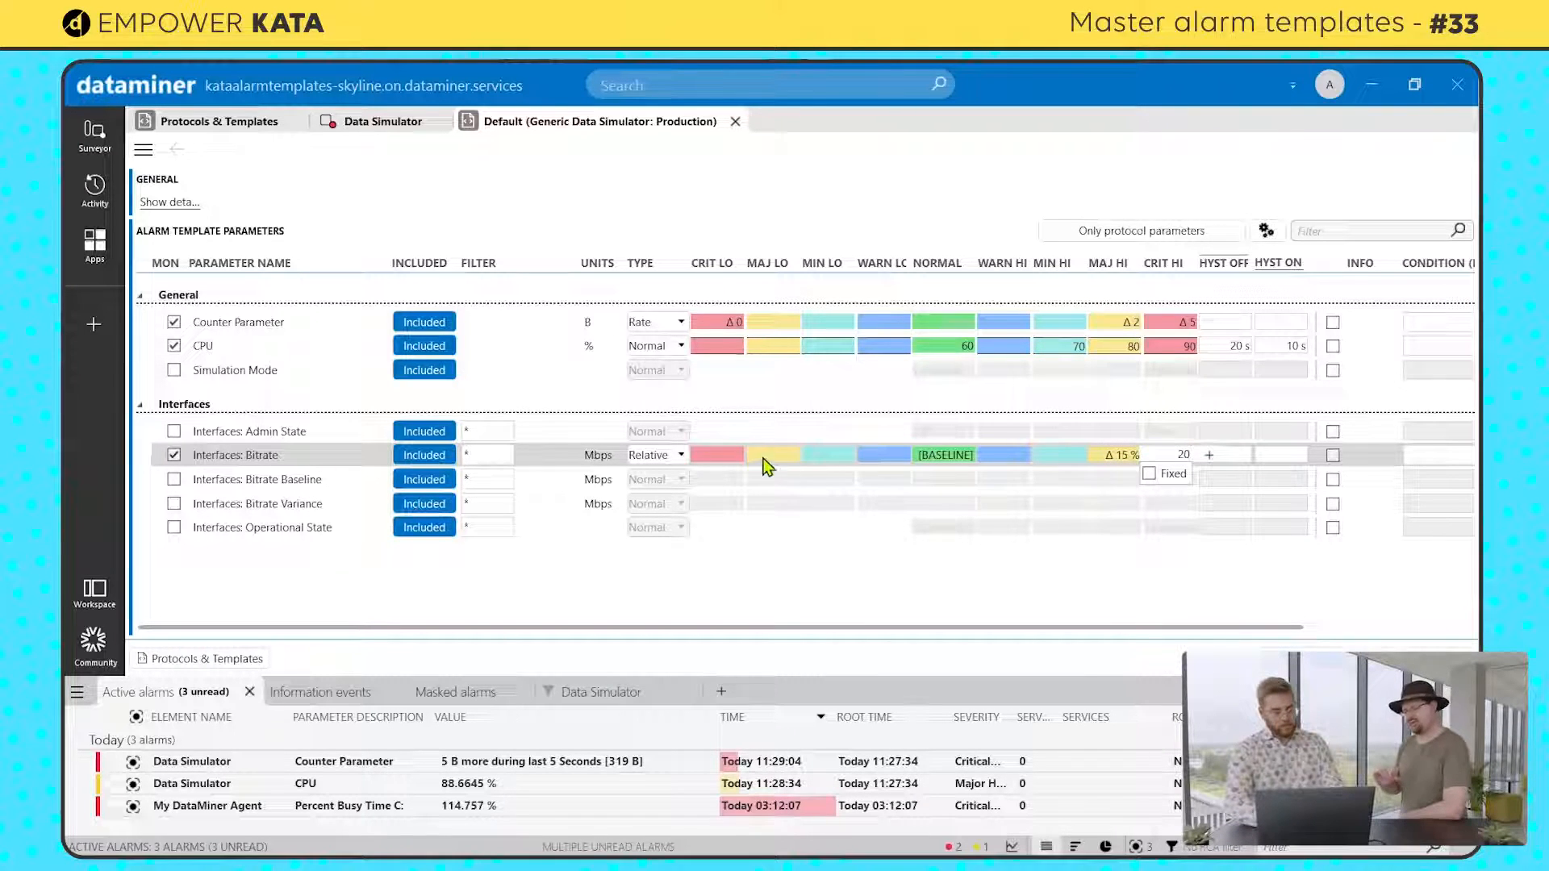
key("Return")
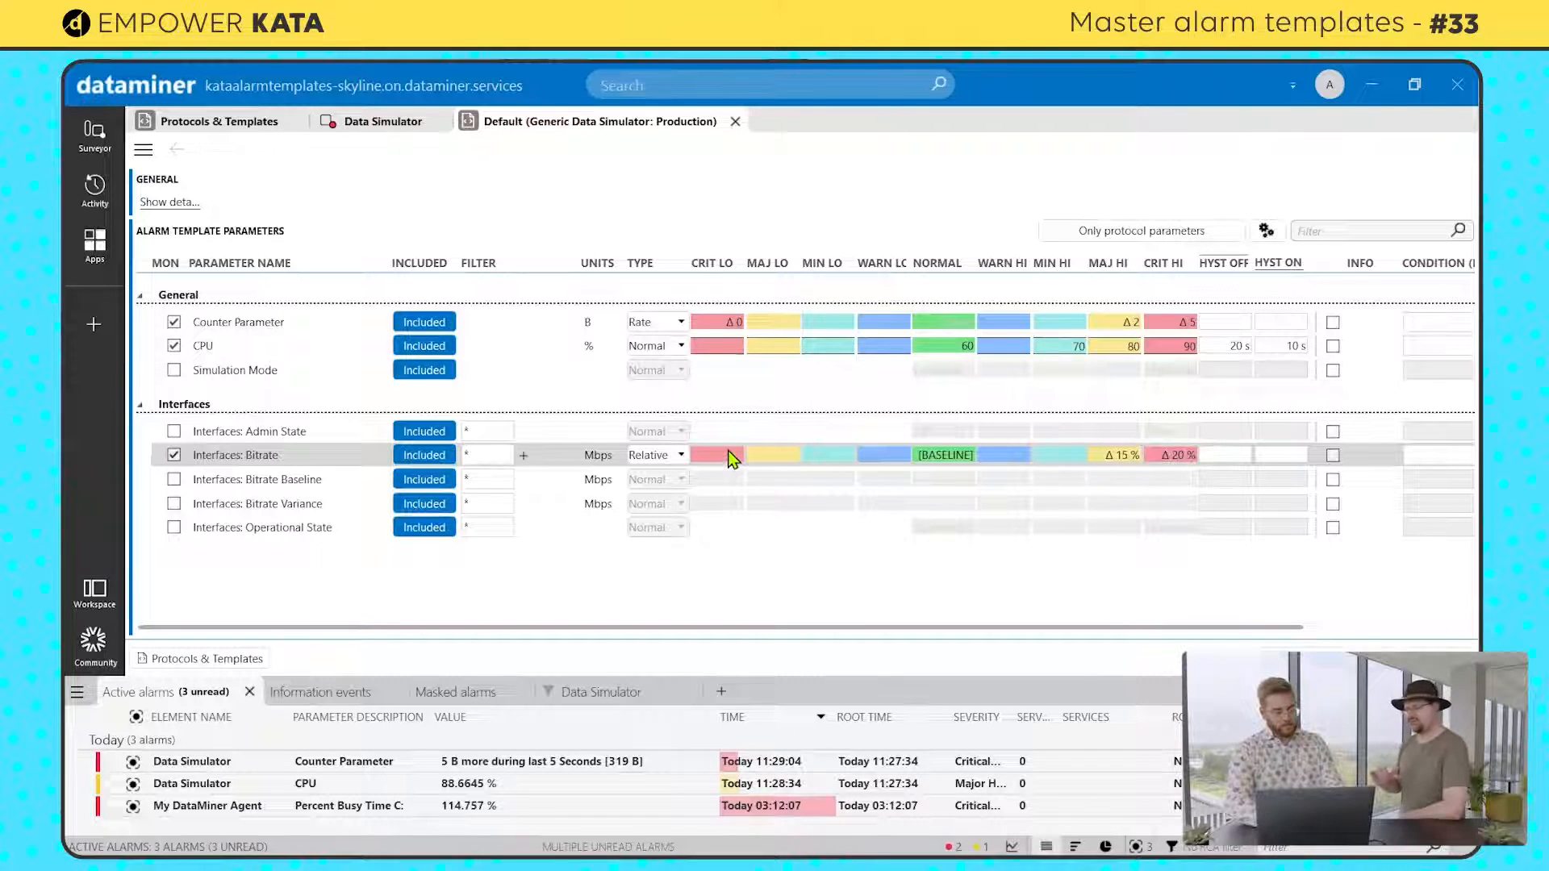
Step: Set the Interfaces: Bitrate Critical Low limit to 20 % and its Major Low limit to 15 %
left_click(724, 457)
type("20")
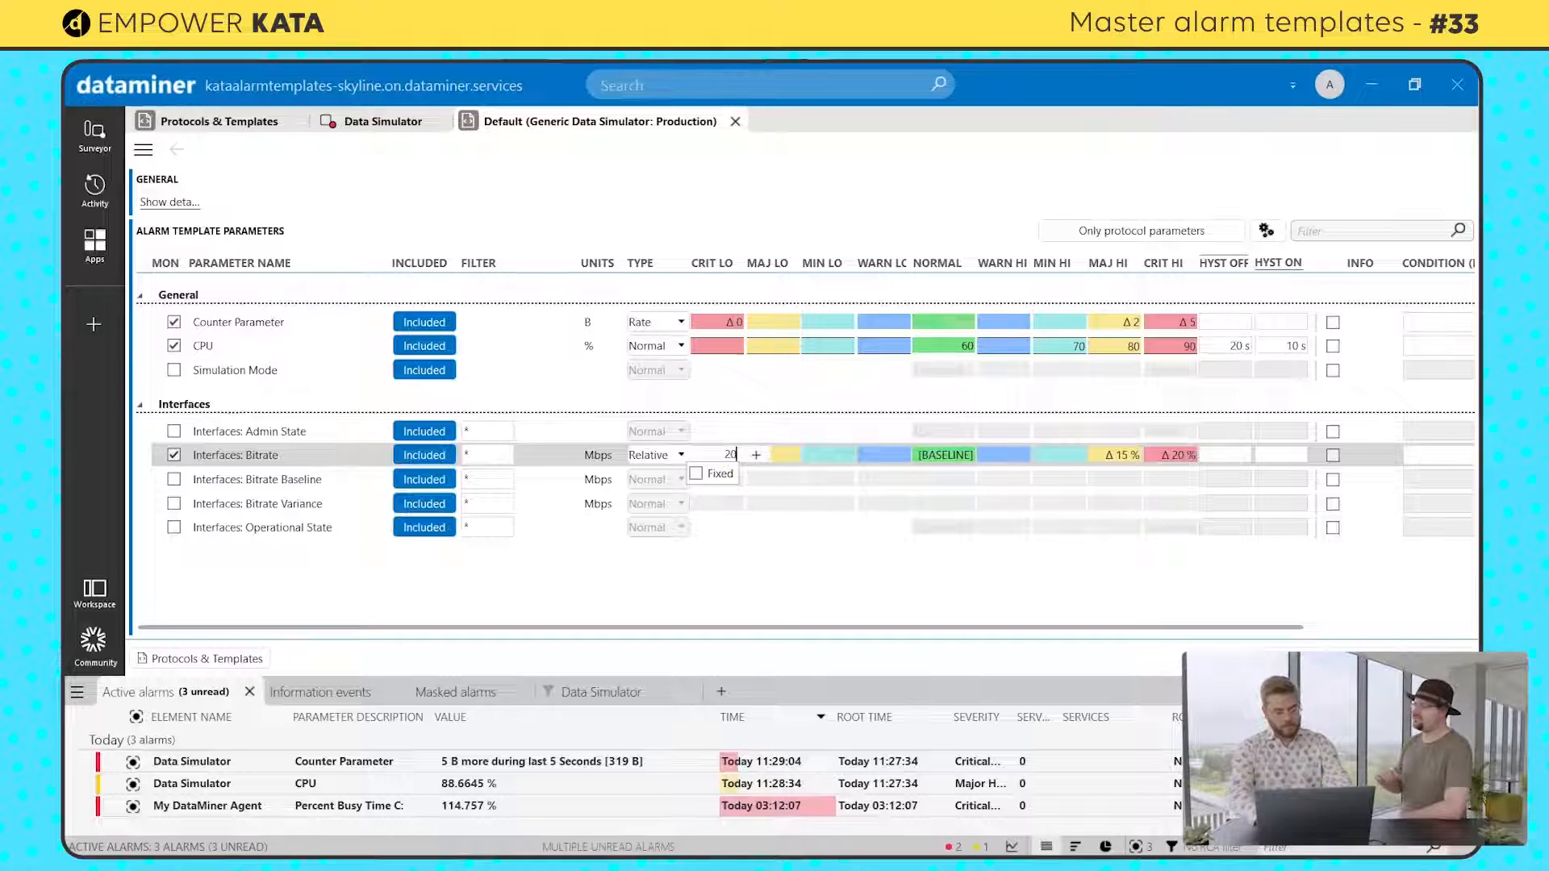
left_click(782, 458)
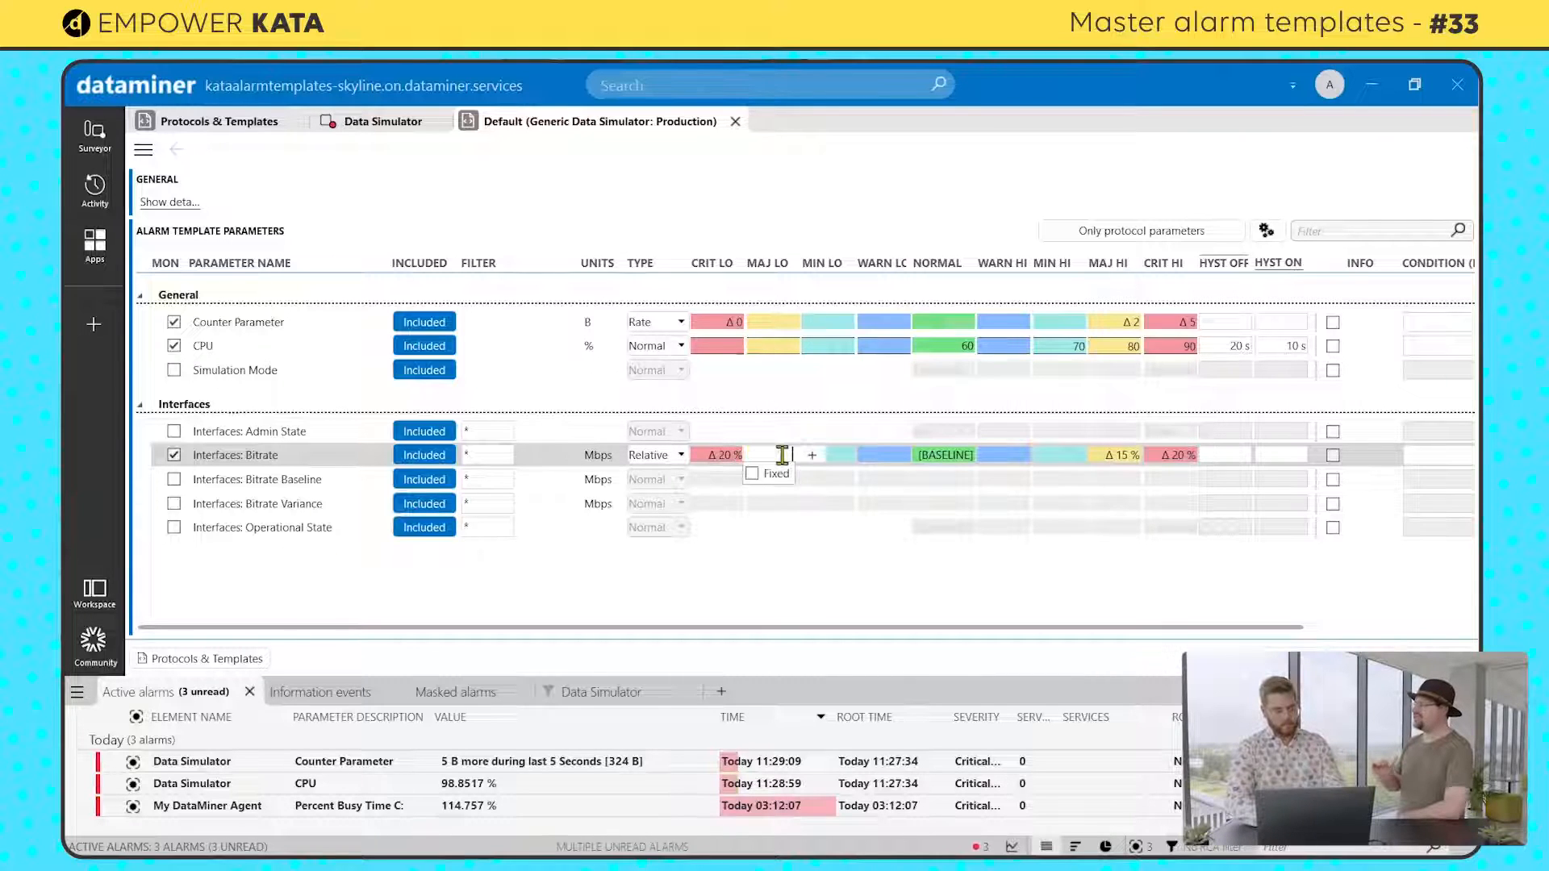
type("15")
left_click(820, 575)
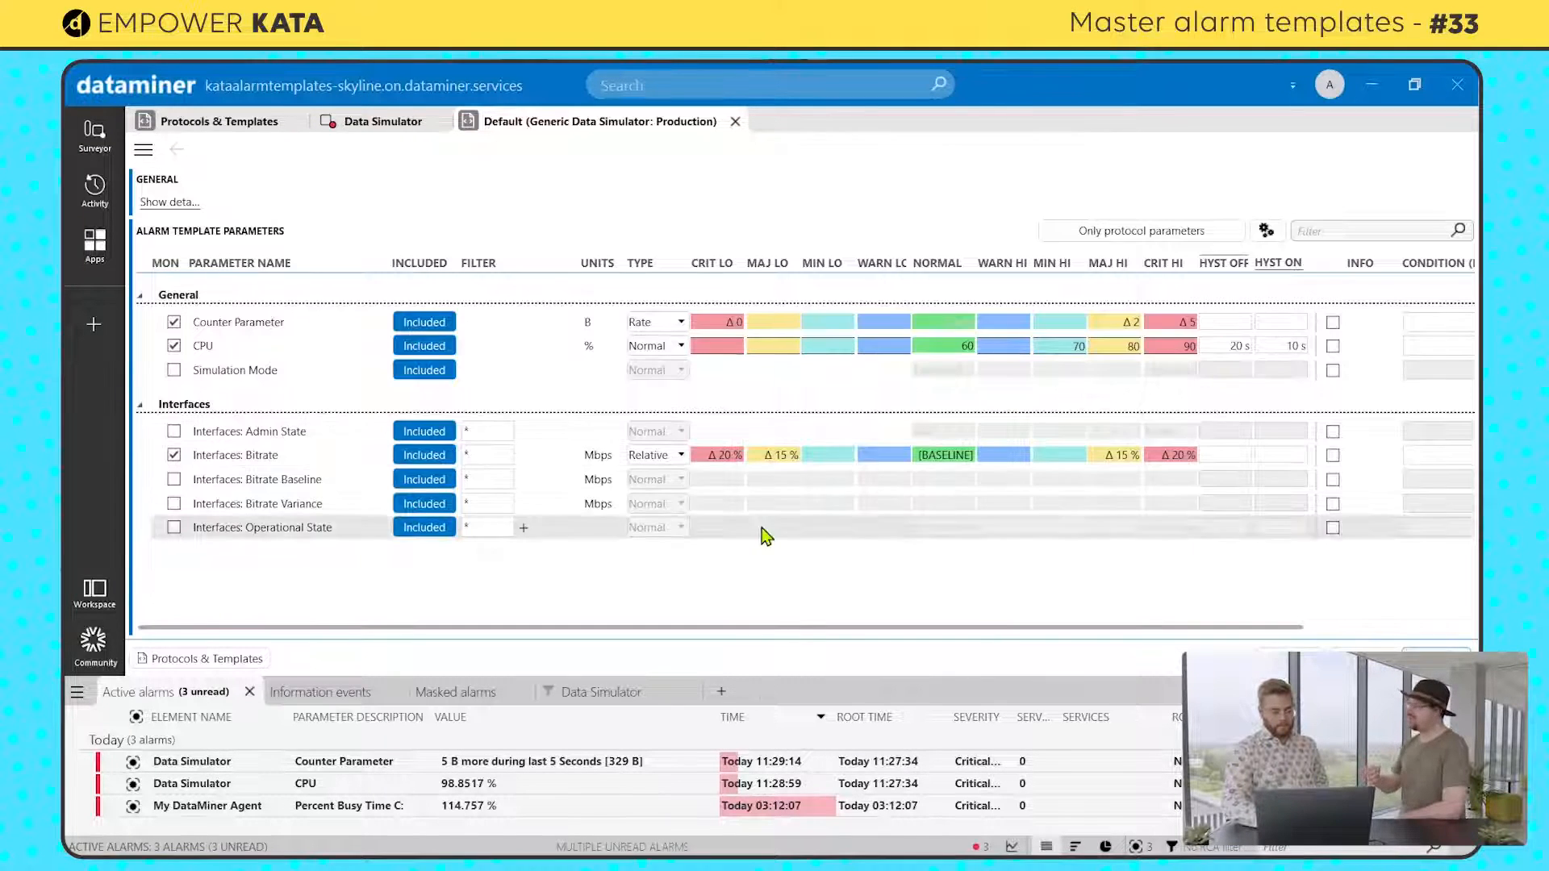
Step: Compare the Data Simulator's interface bitrates with the alarm template's Bitrate limits, and view the Bitrate baseline details
left_click(371, 126)
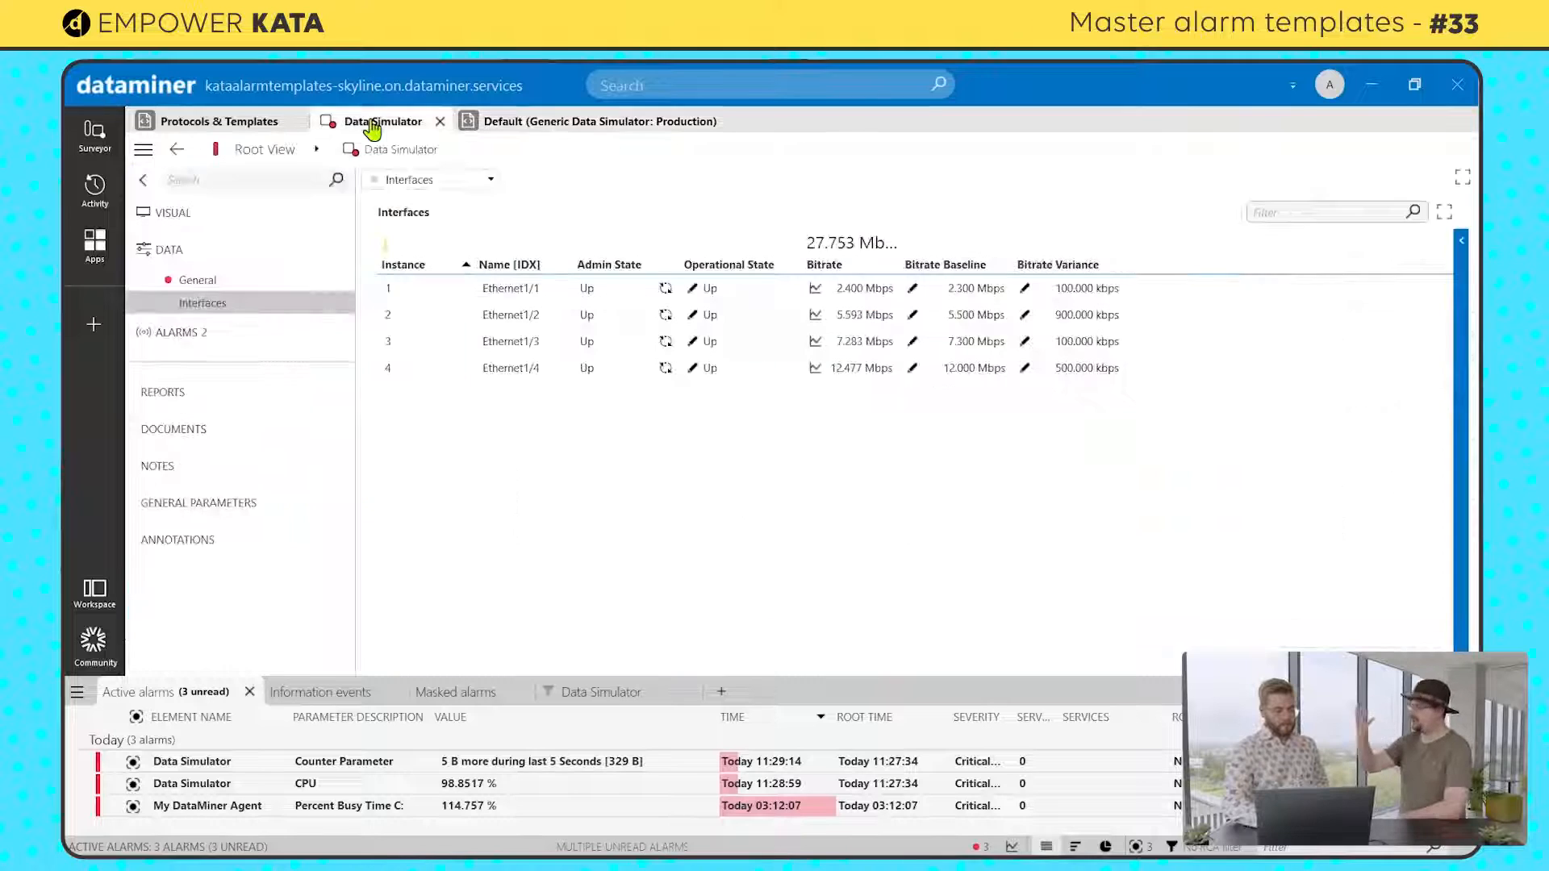
left_click(566, 125)
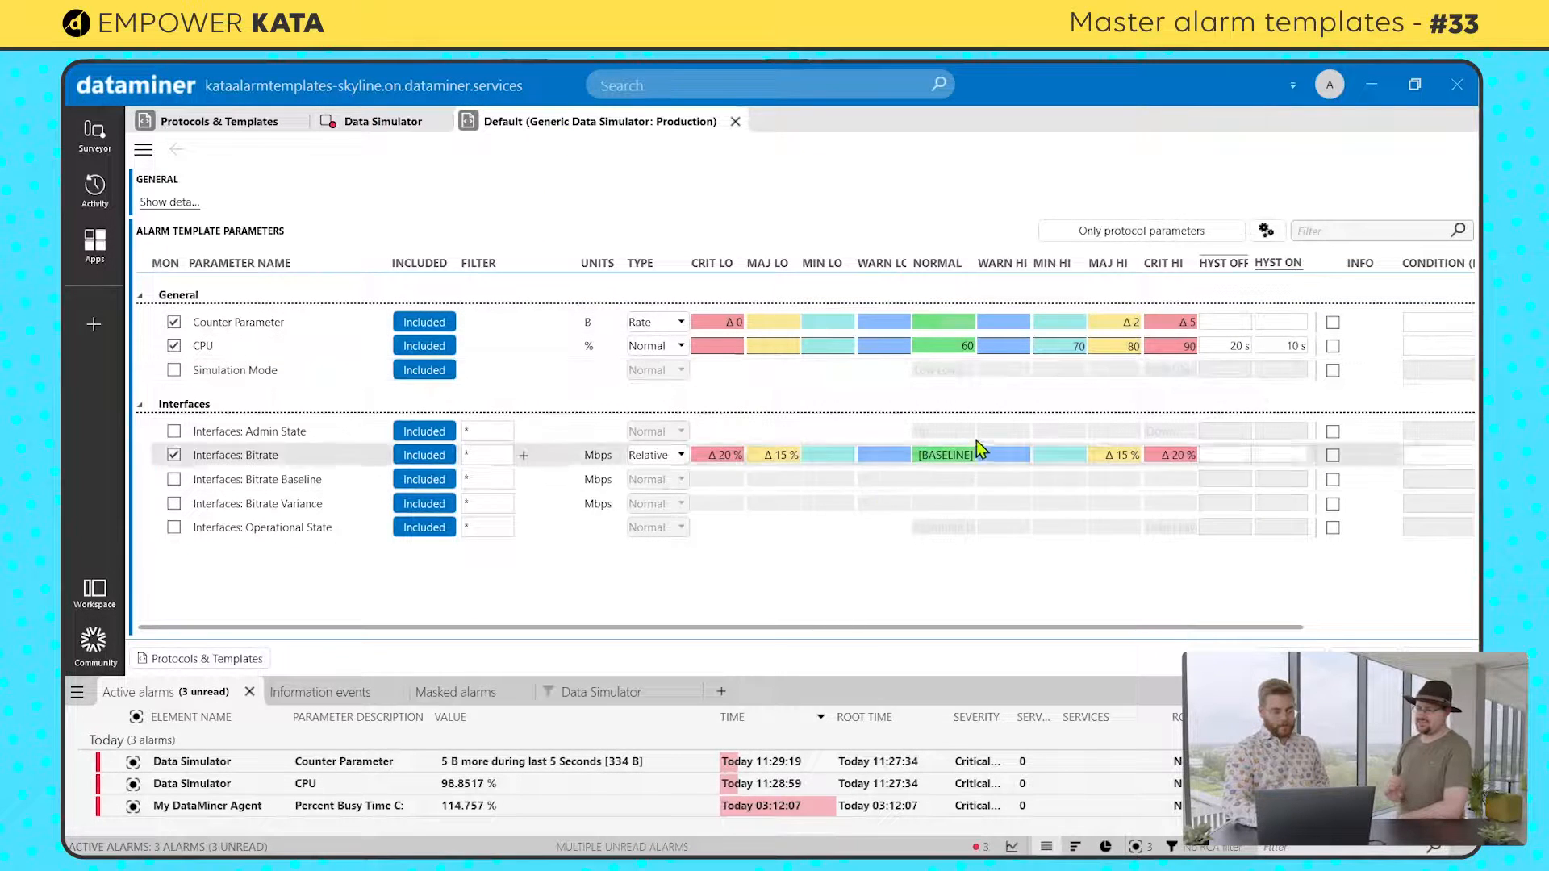
left_click(347, 128)
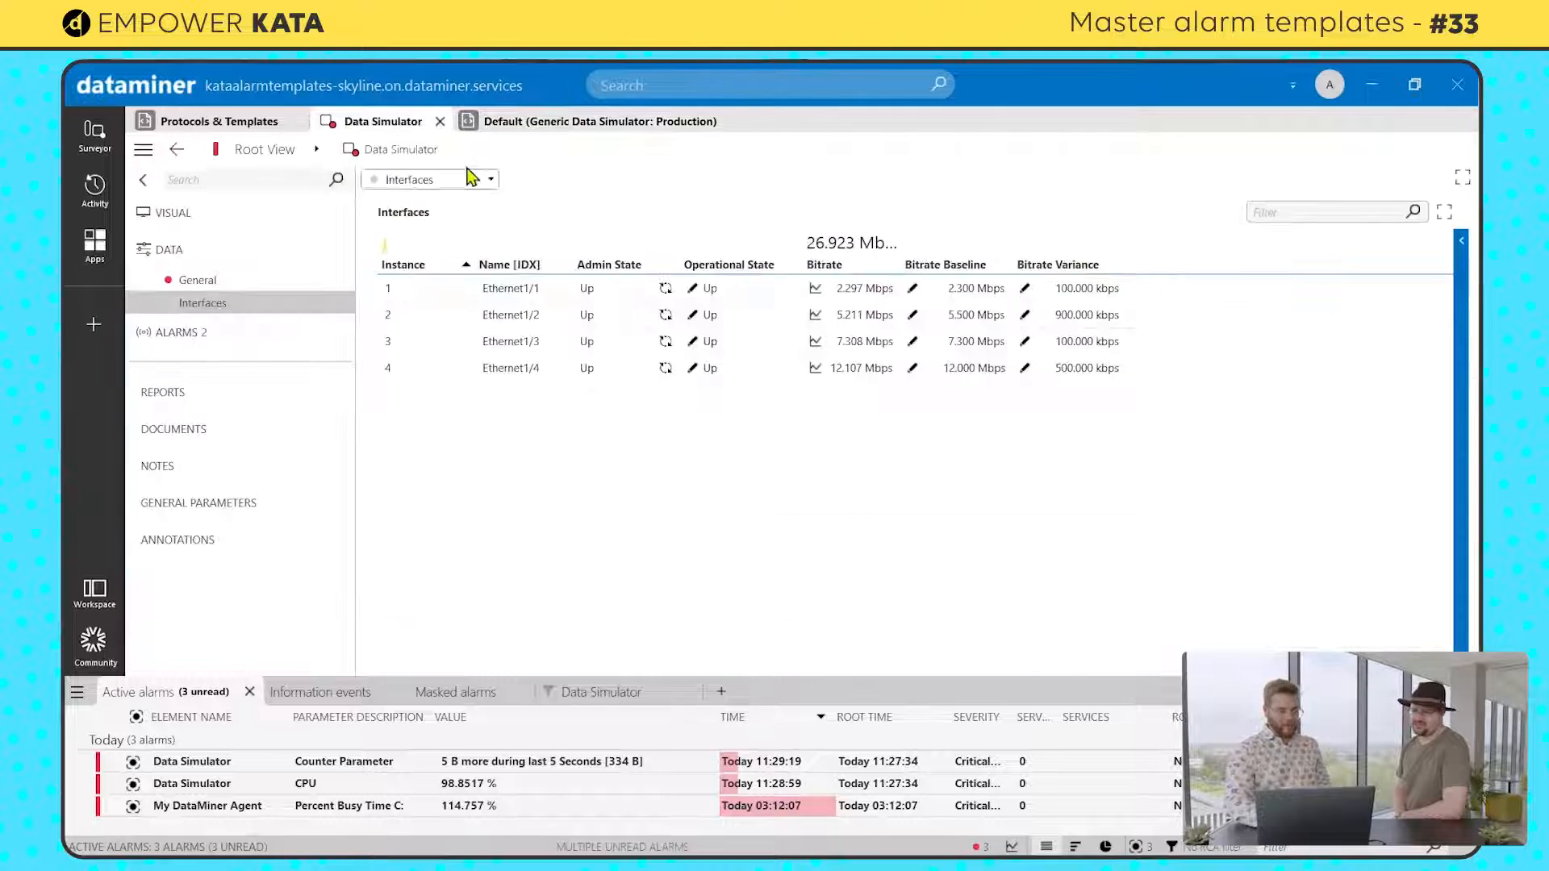
left_click(523, 126)
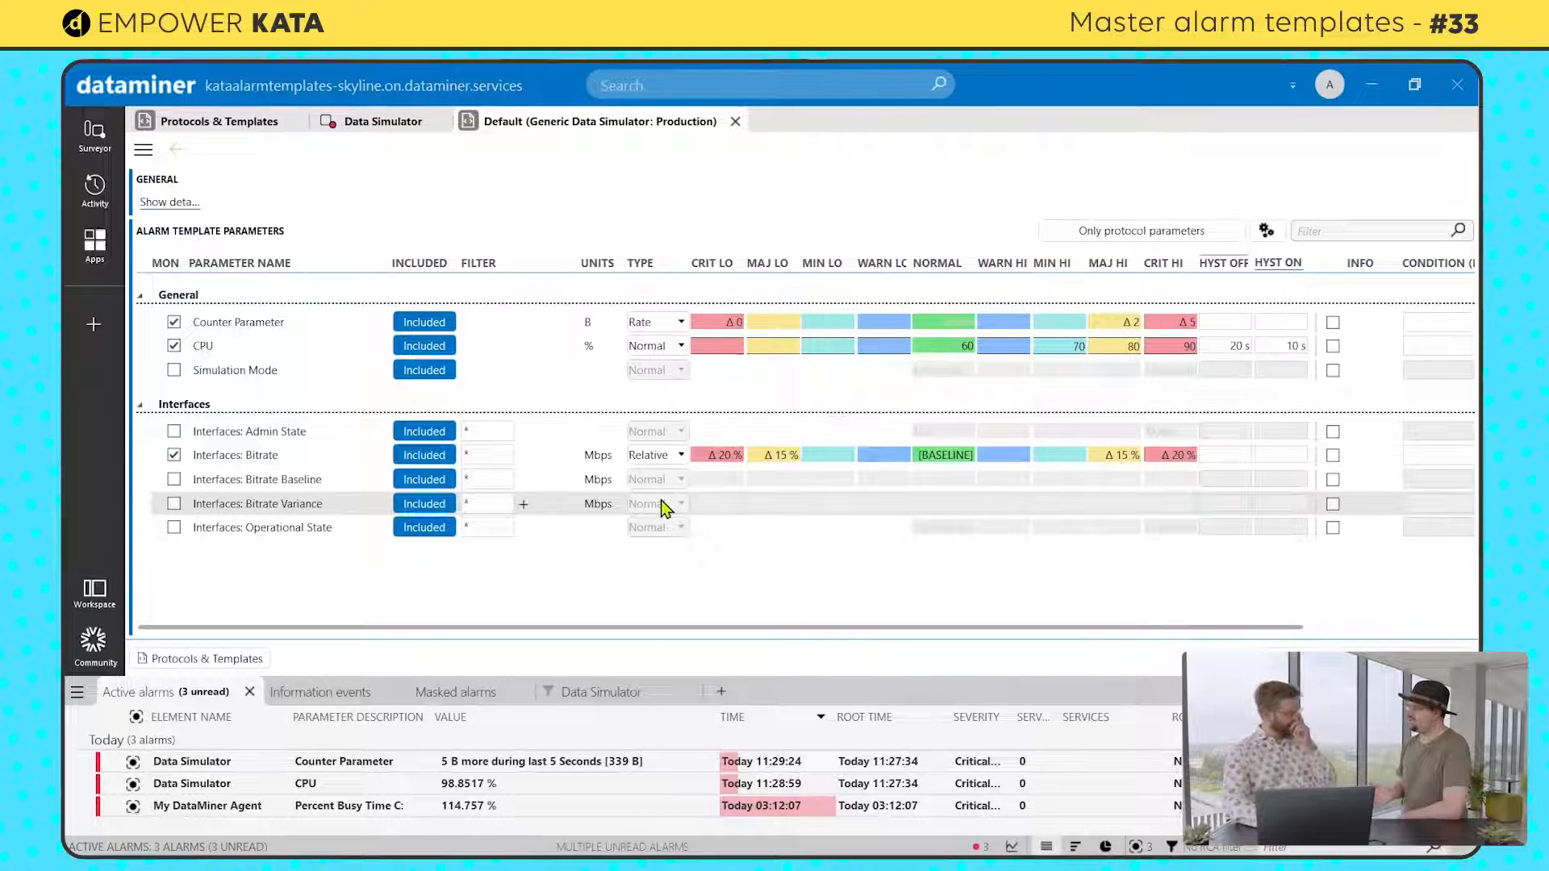
left_click(943, 457)
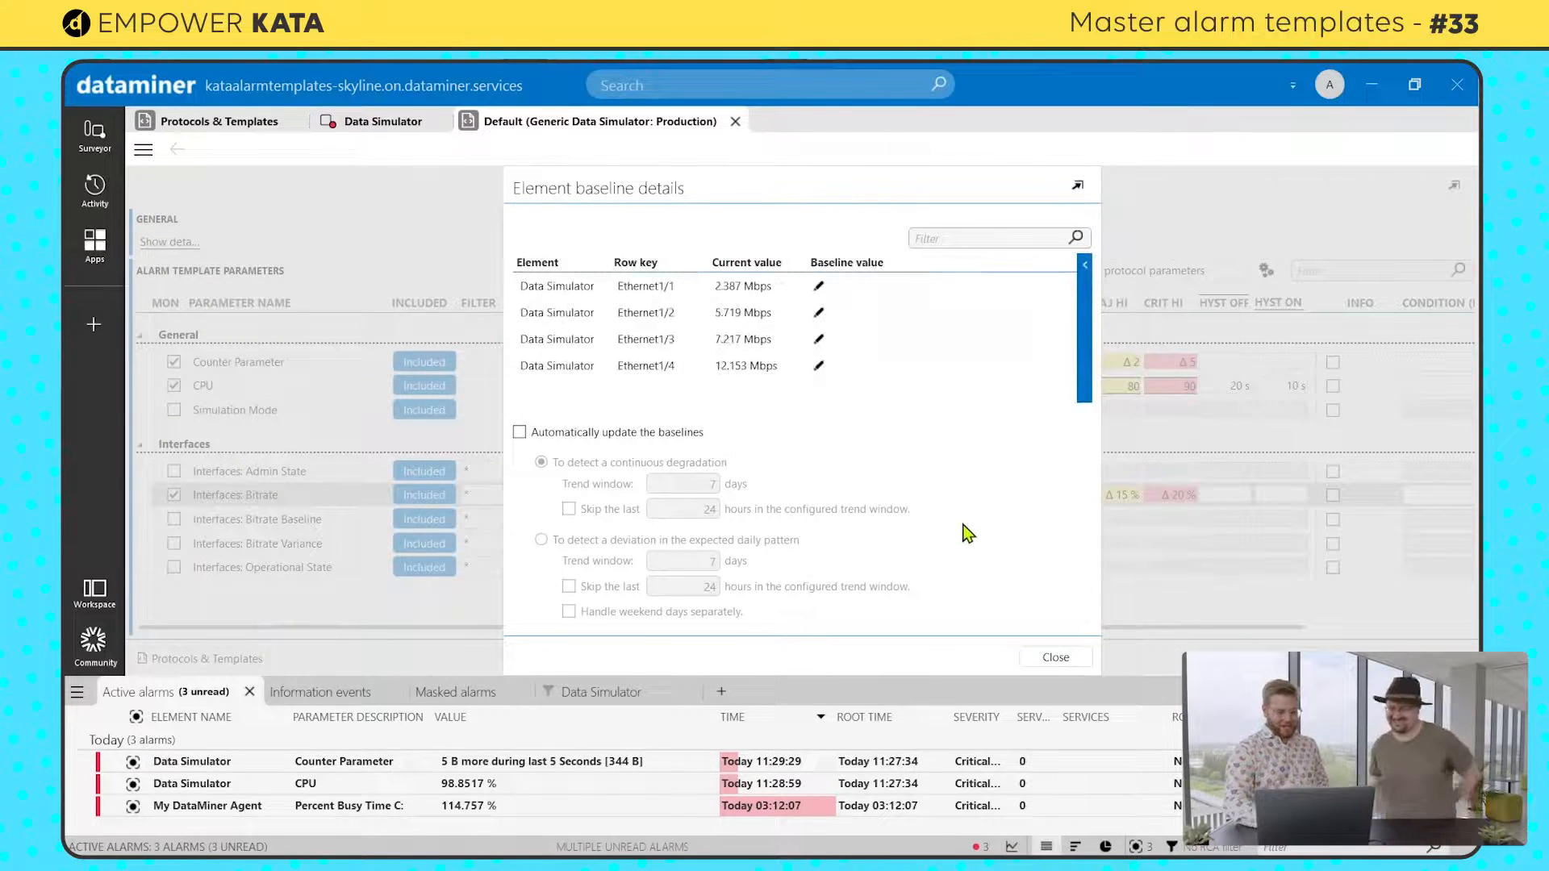
left_click(1049, 663)
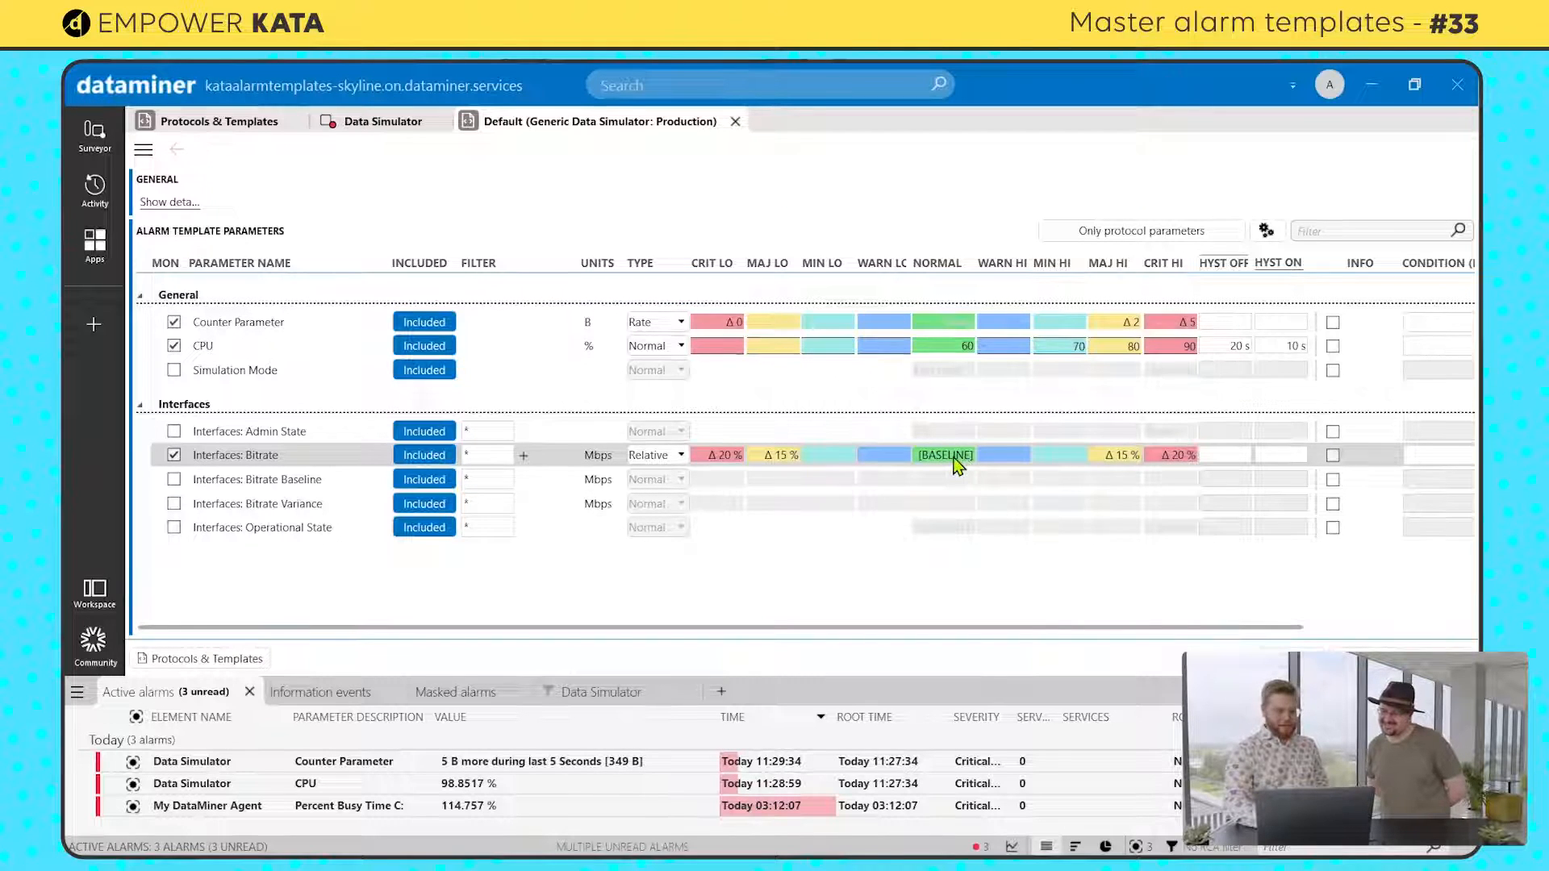
Step: Use the current values of all four Ethernet interfaces as their Bitrate baseline values, and check the Data Simulator's interface bitrates
left_click(953, 458)
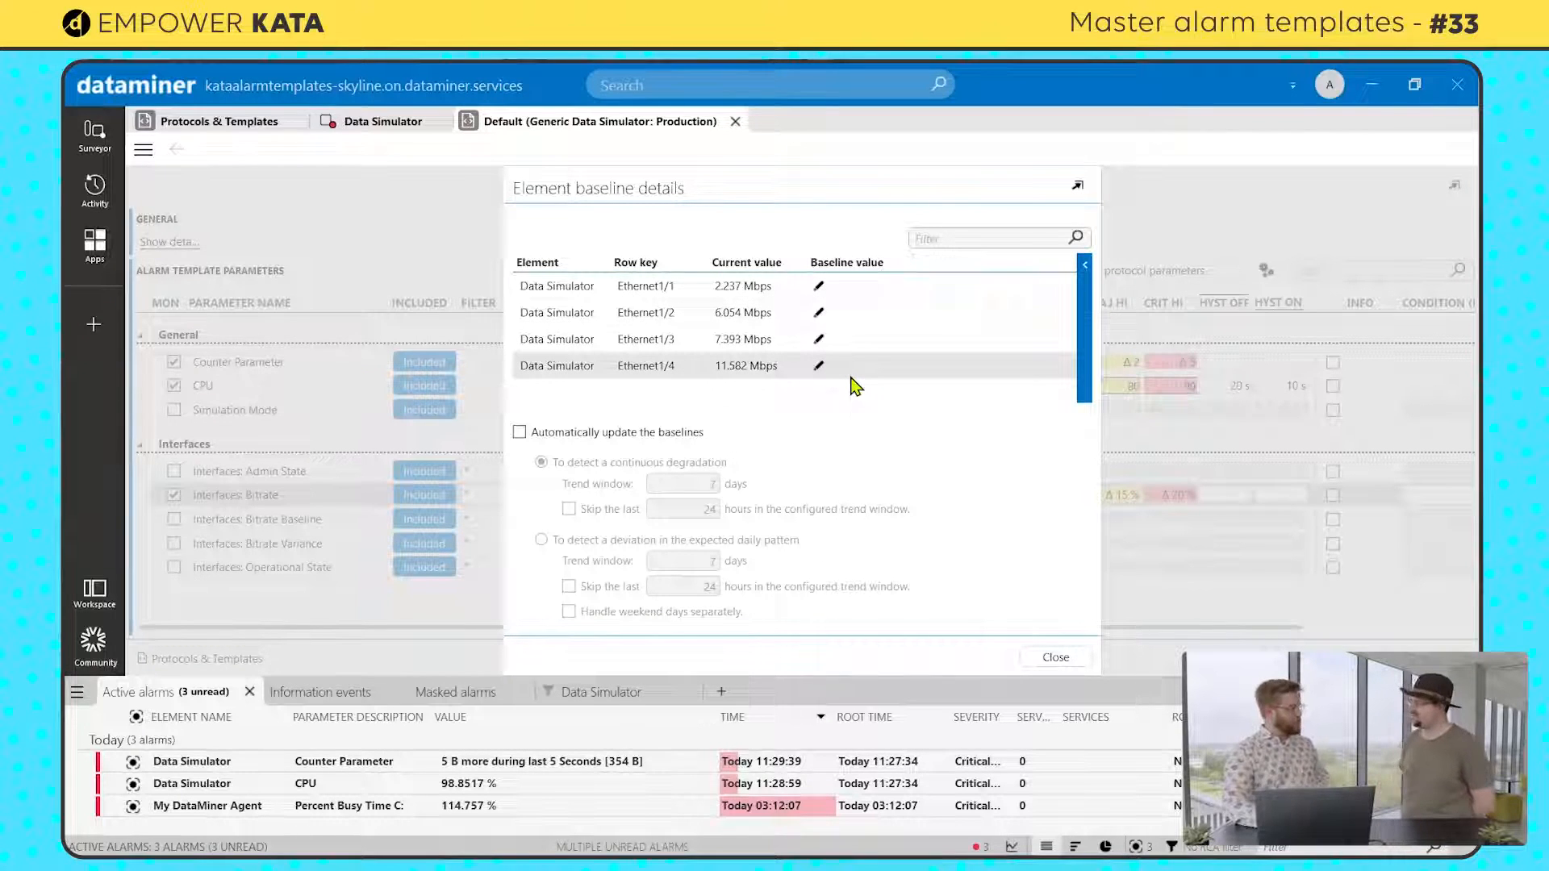
left_click(705, 375)
left_click(723, 289, "shift")
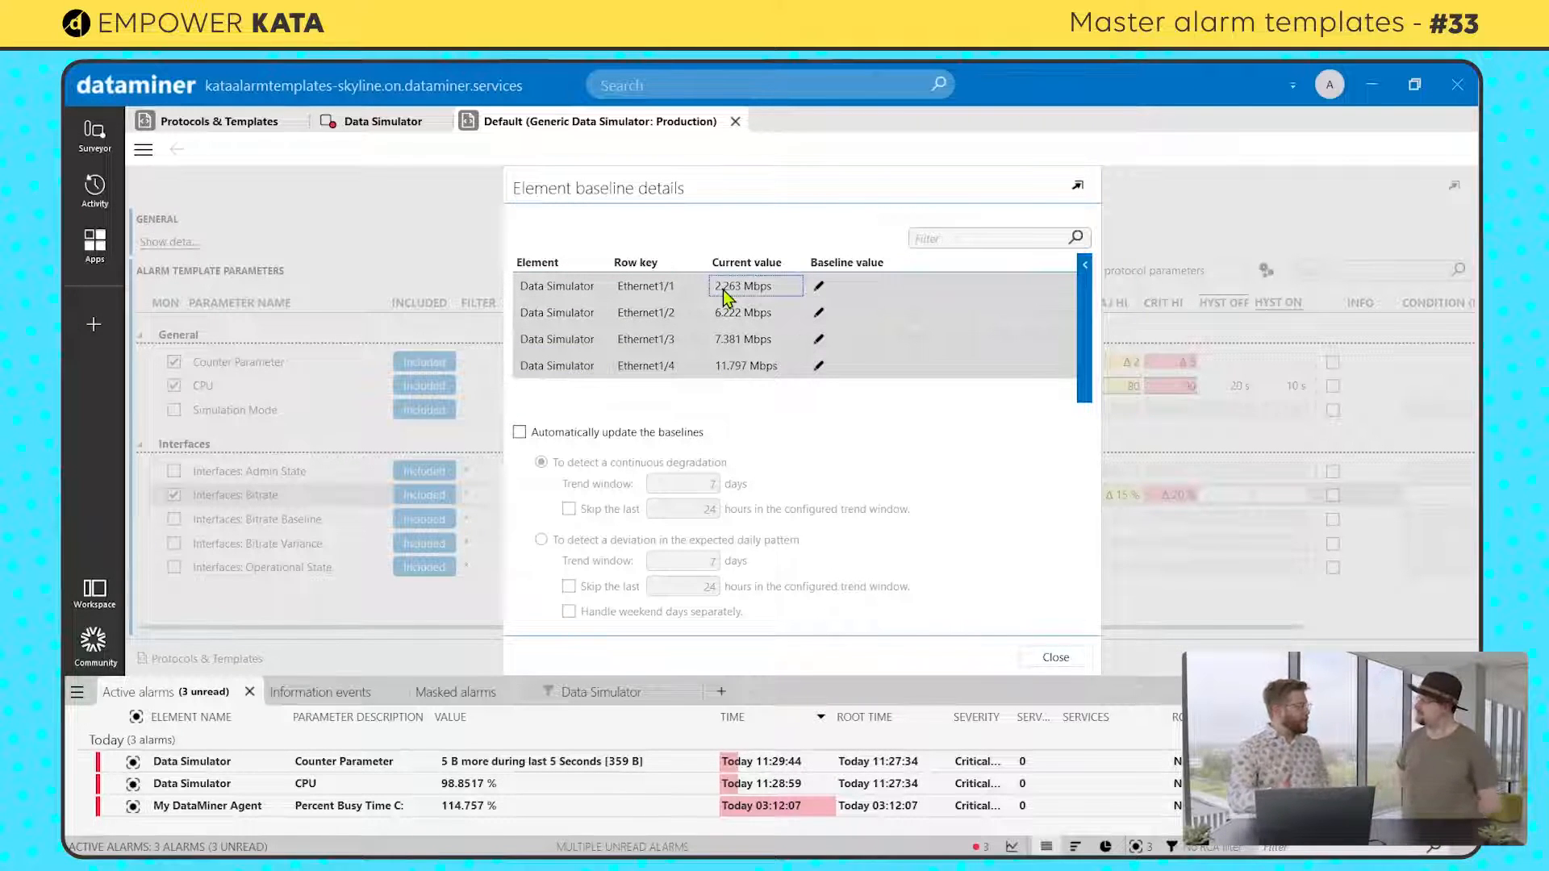
right_click(724, 297)
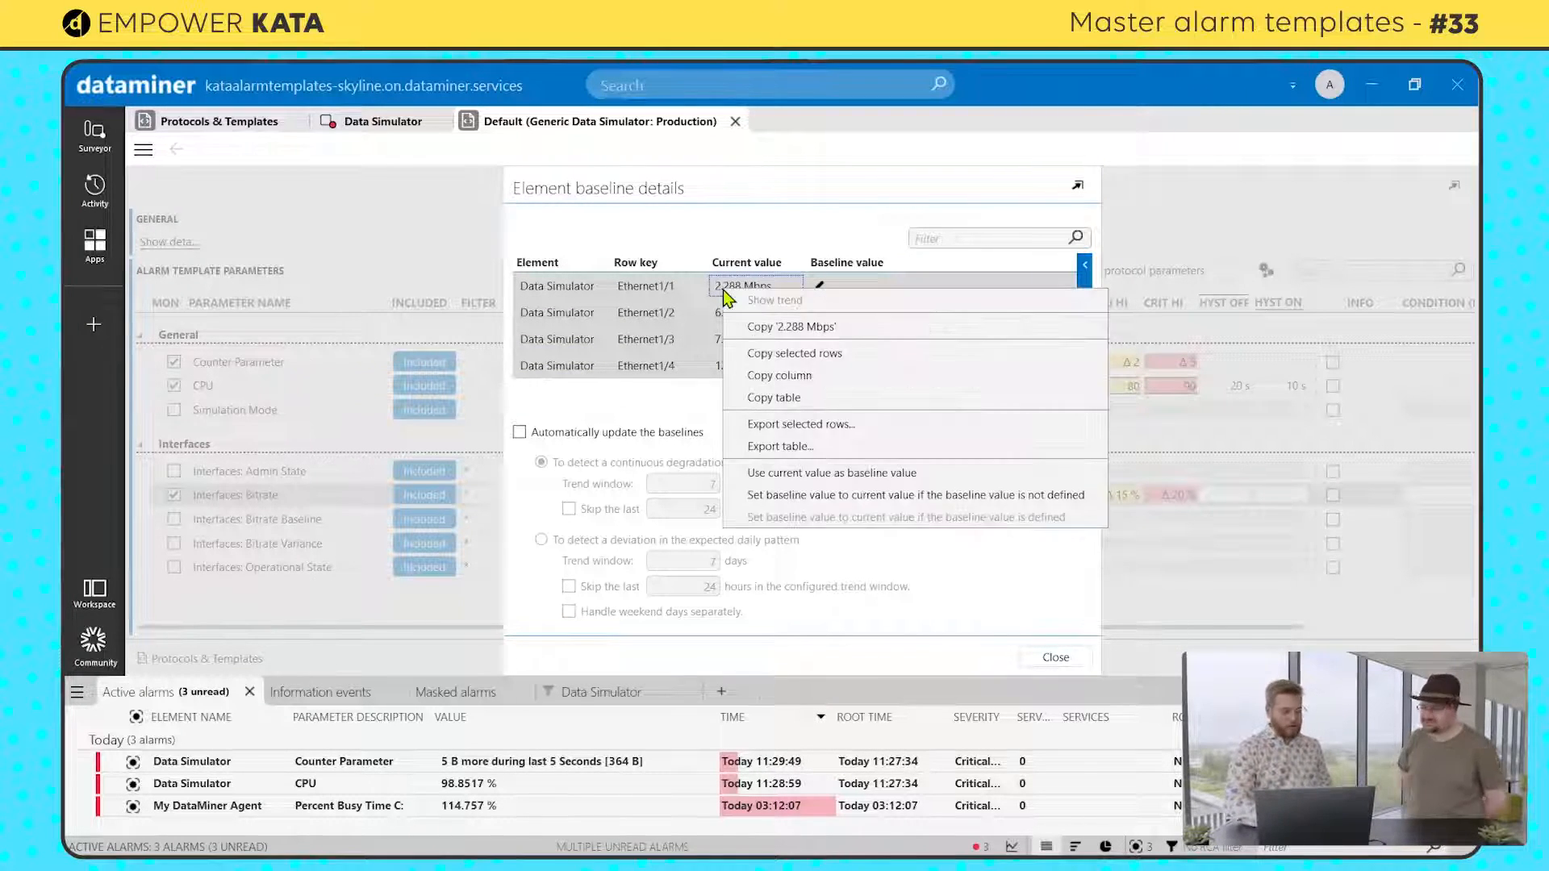
left_click(772, 474)
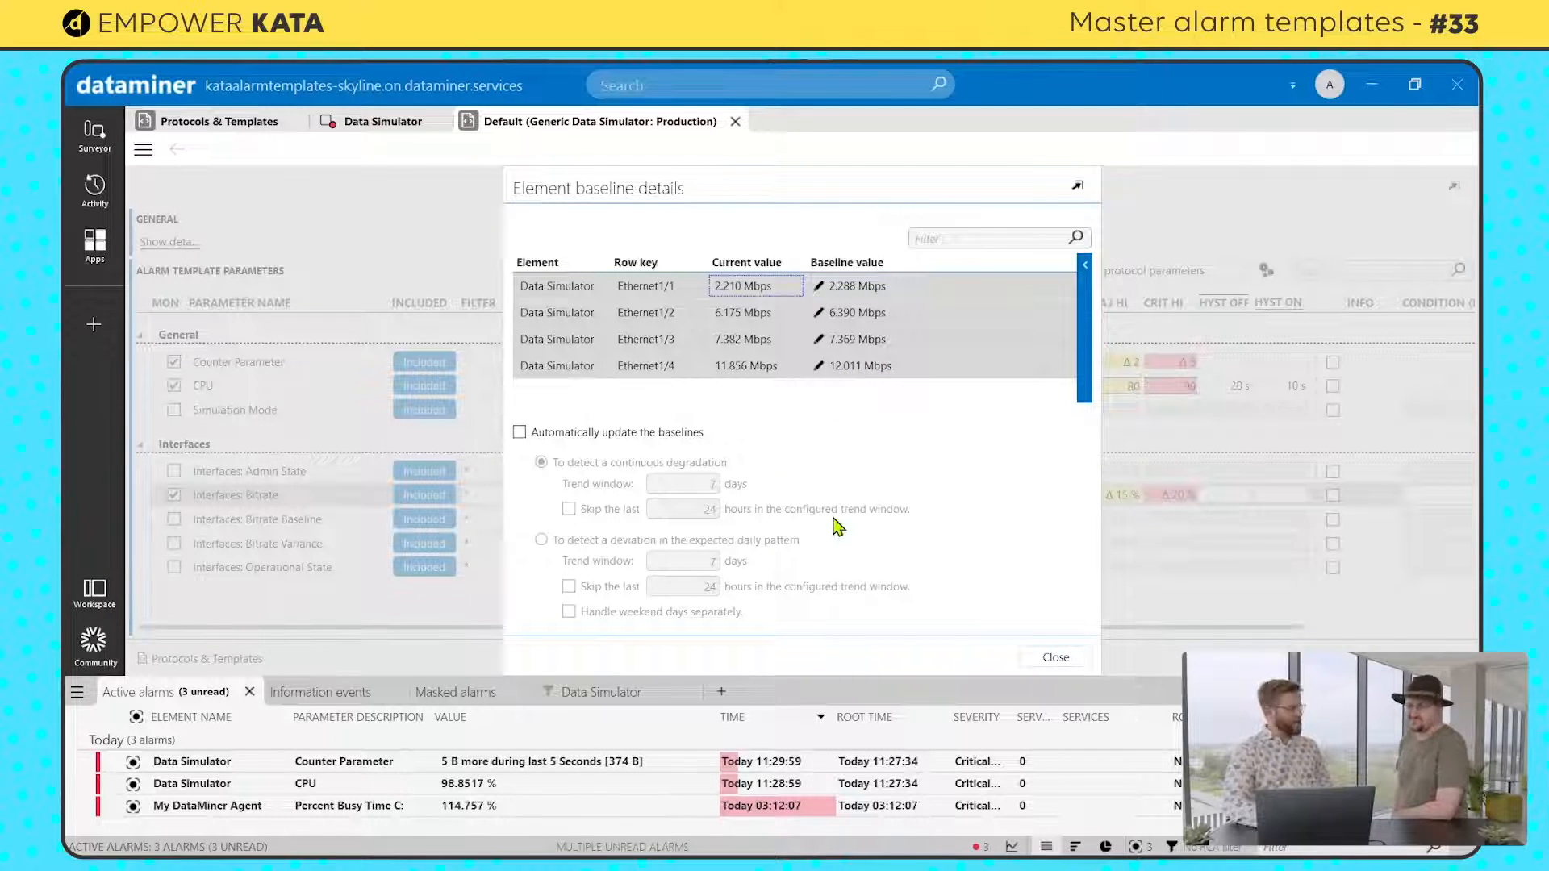
left_click(1049, 659)
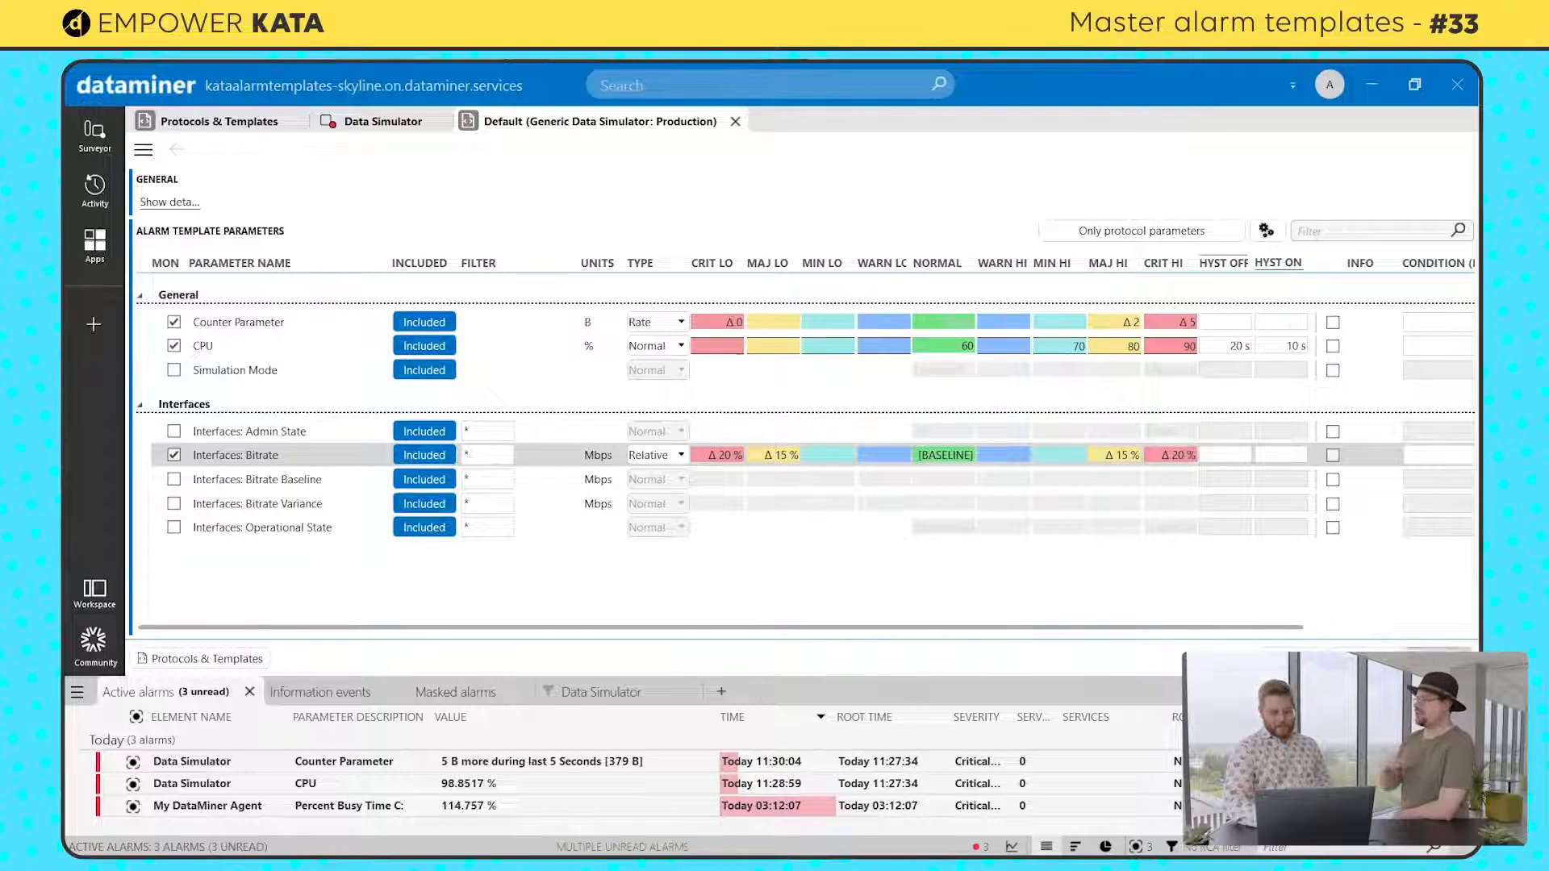
left_click(356, 125)
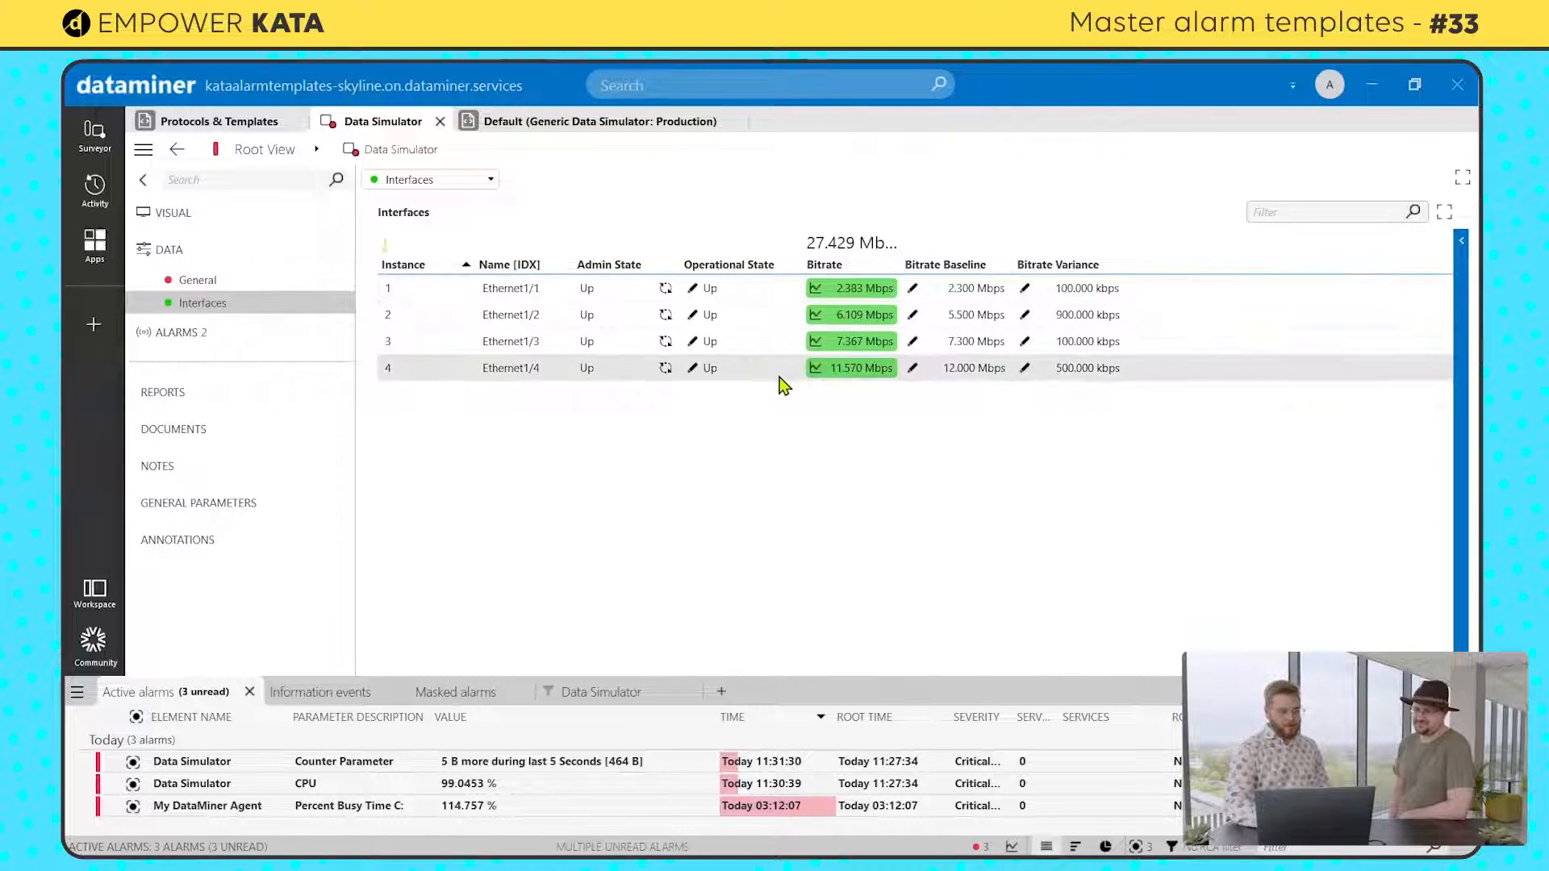
Step: Duplicate the Interfaces: Bitrate entry in the Default alarm template and set the first entry's filter to Ethernet1/1
left_click(515, 123)
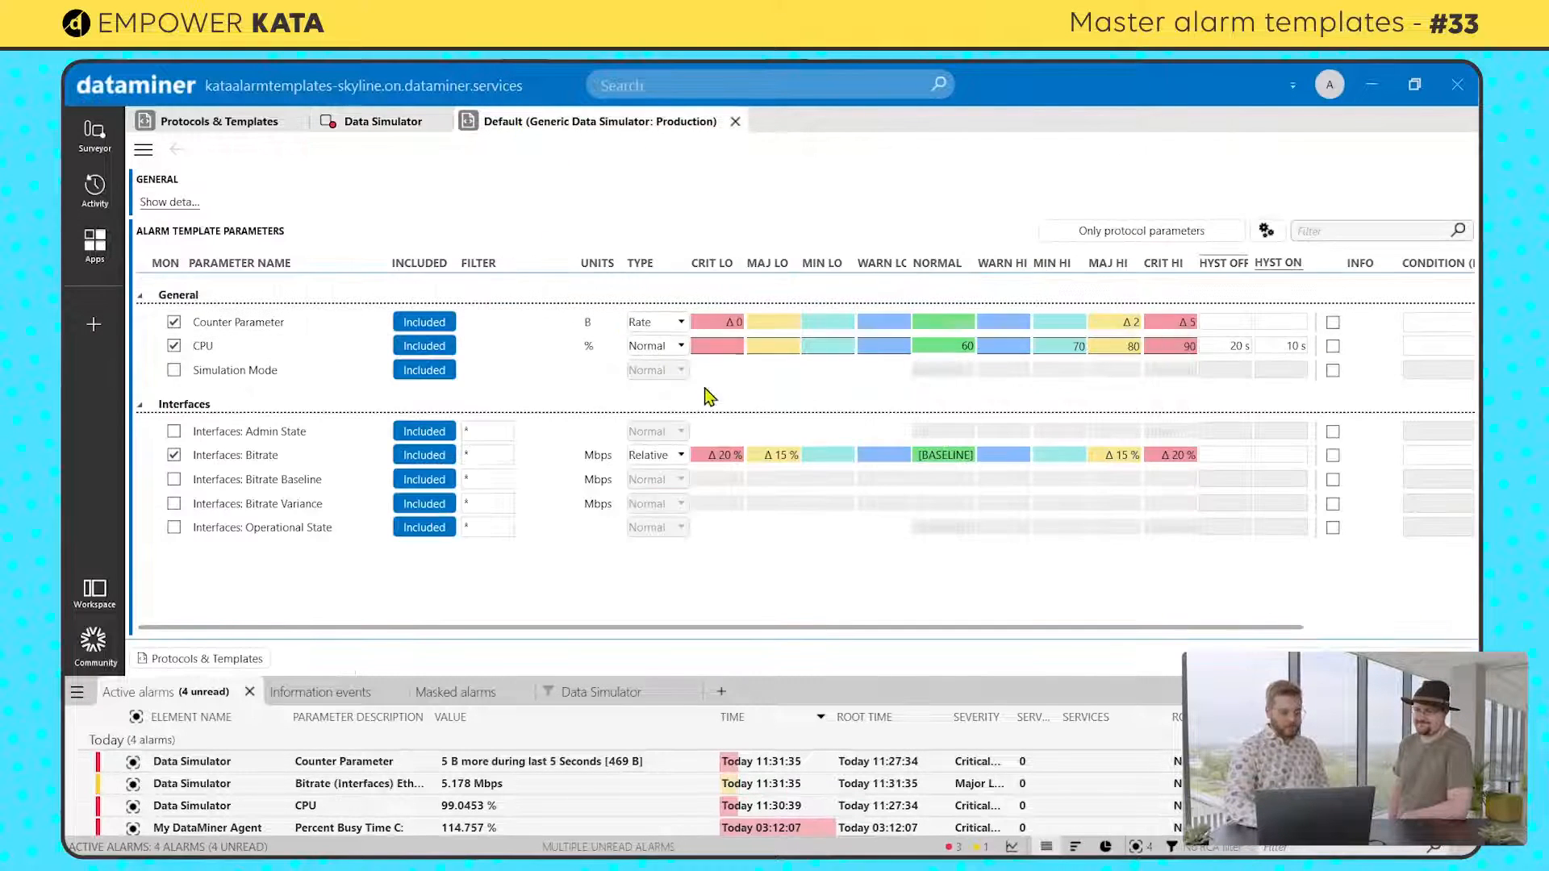
left_click(521, 457)
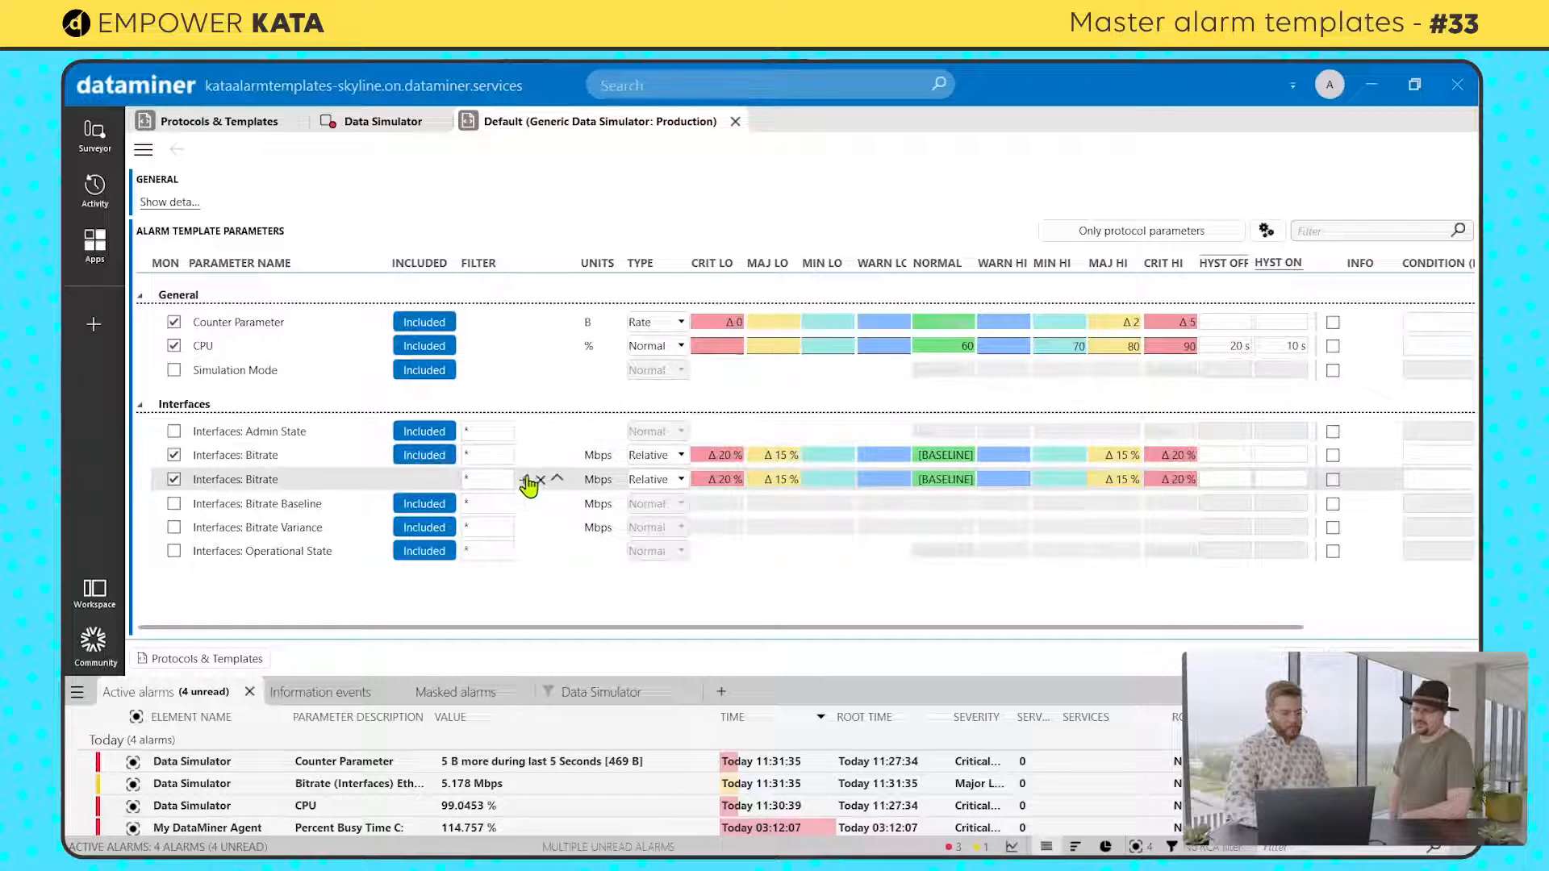
left_click(476, 454)
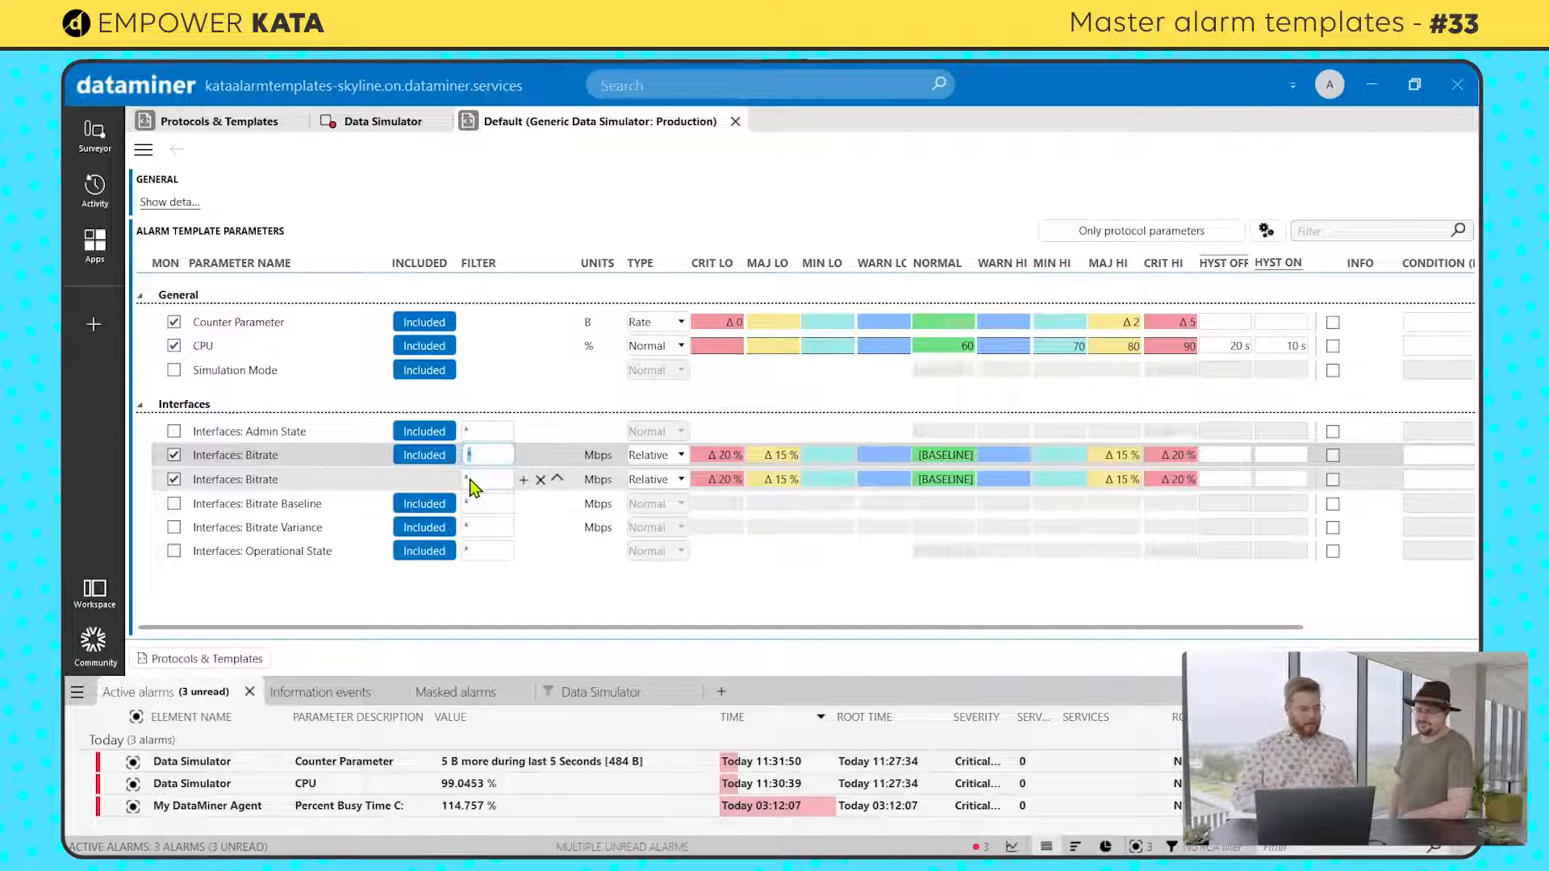
type("E")
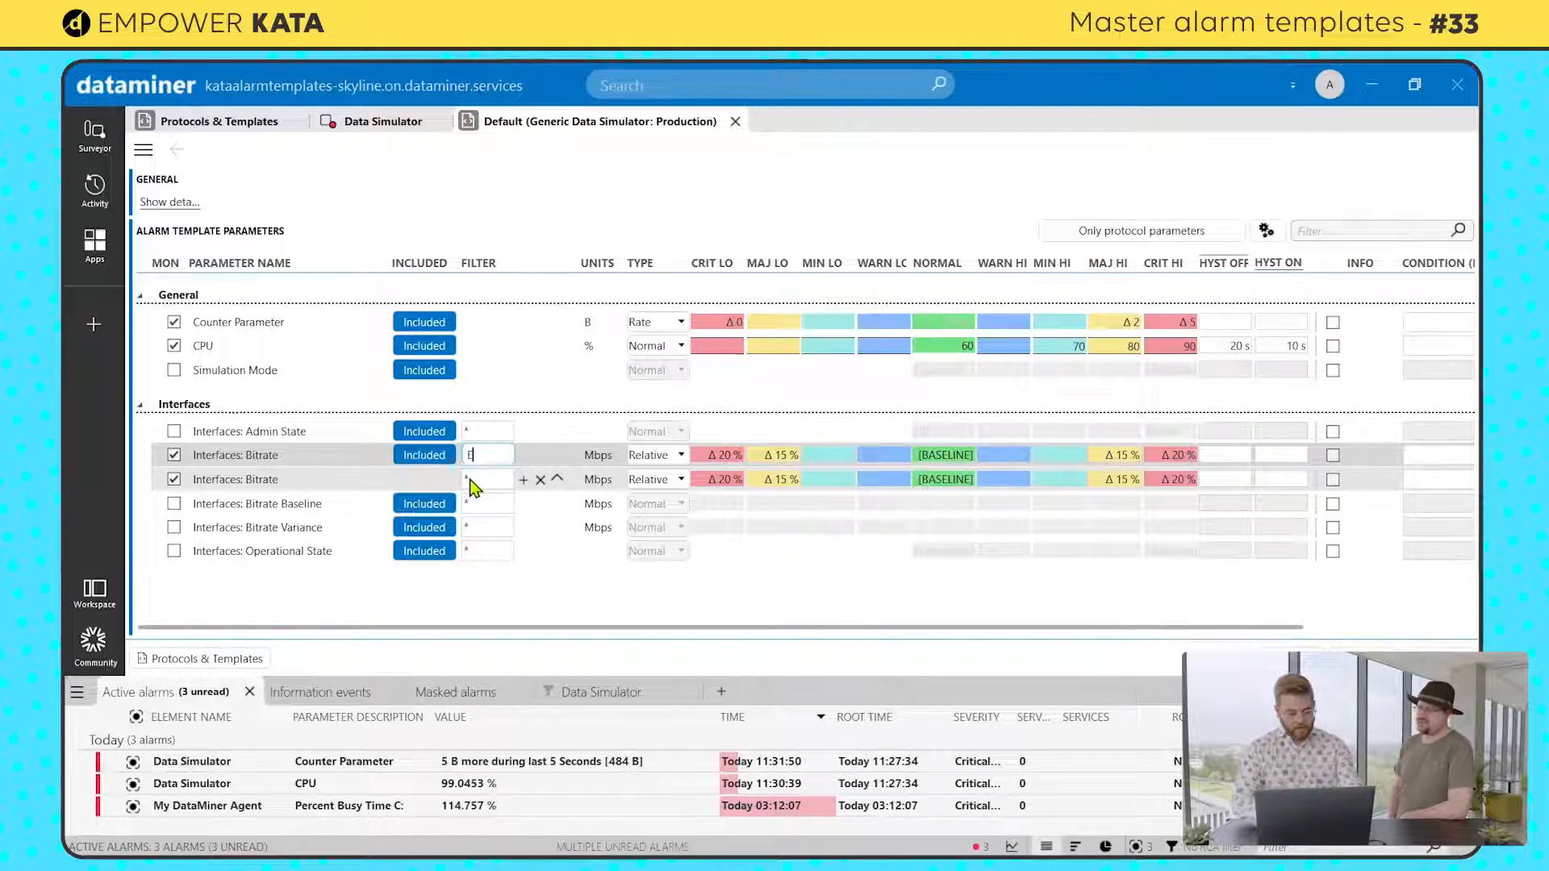
type("thernet")
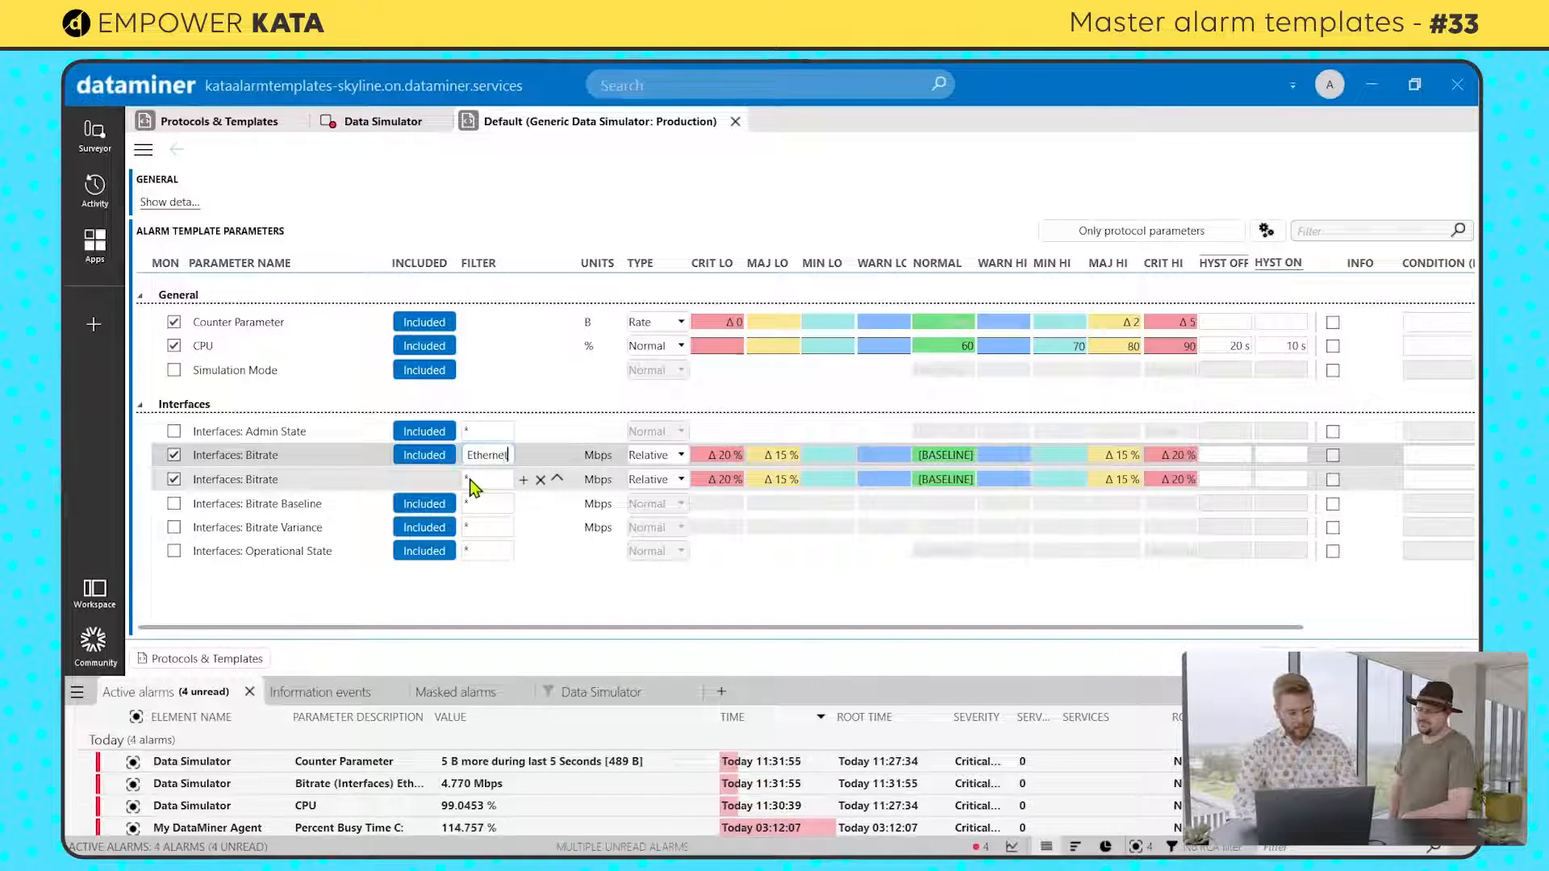
type("1/1")
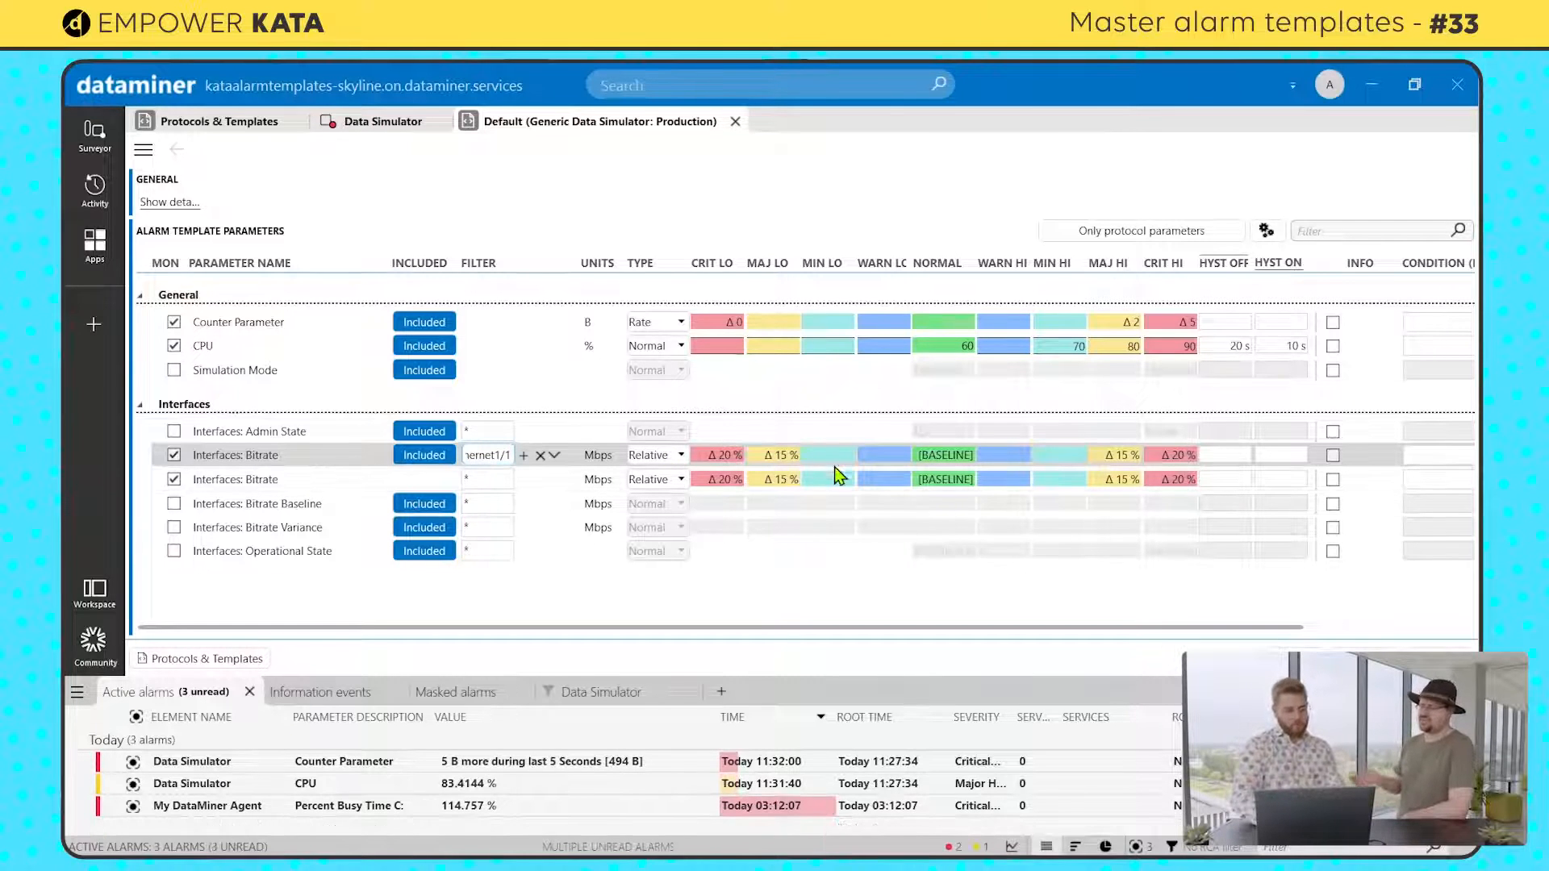
Step: Check the Data Simulator's interface bitrates and set the alarm type of the Ethernet1/1 Bitrate entry to Absolute
left_click(384, 123)
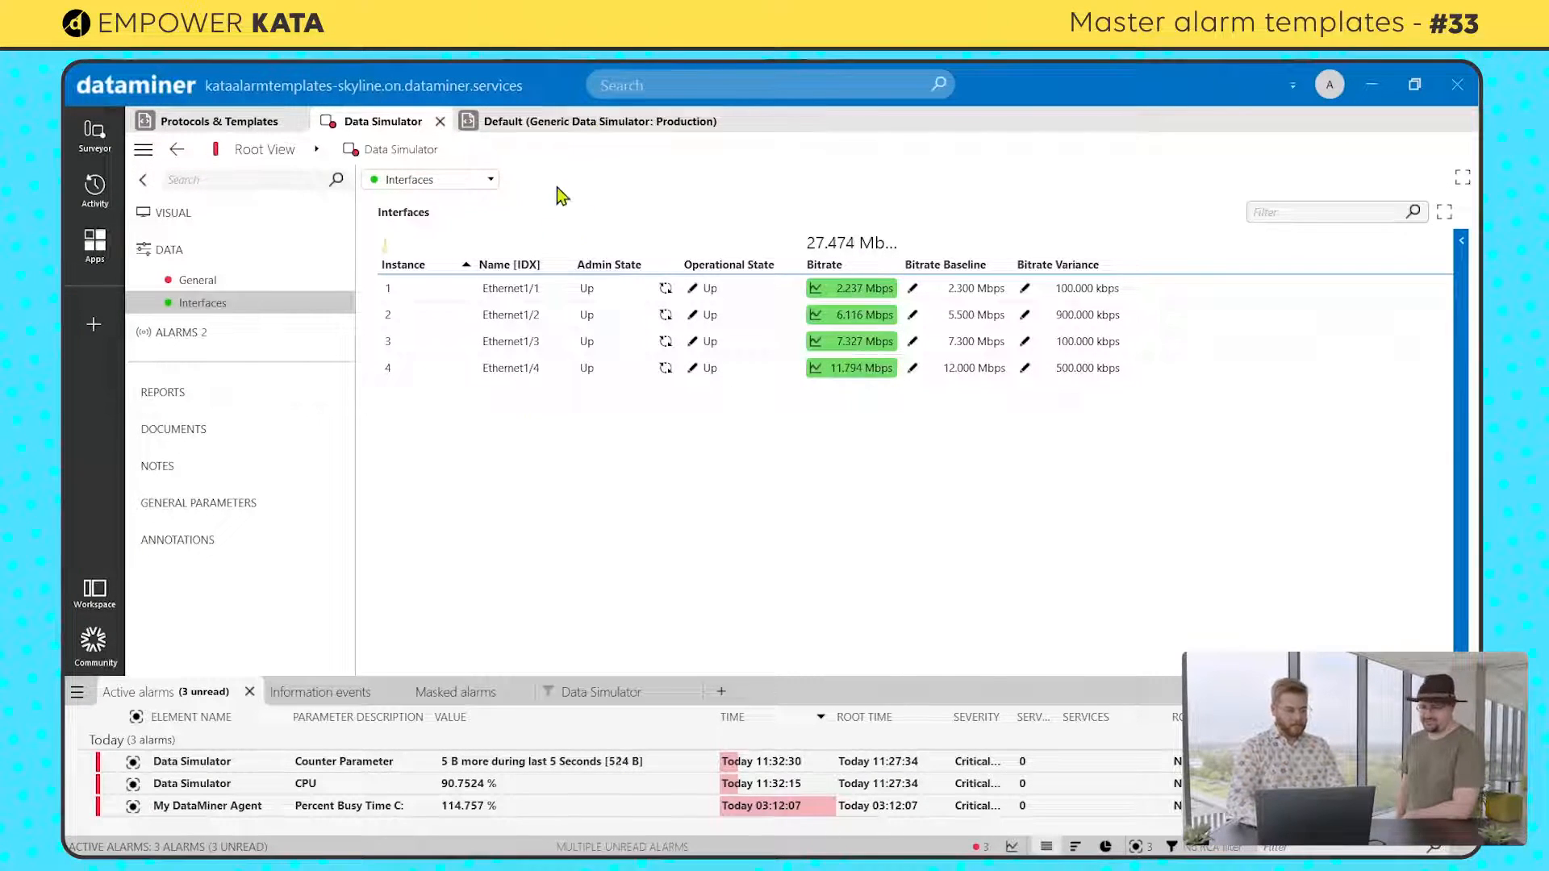
left_click(575, 128)
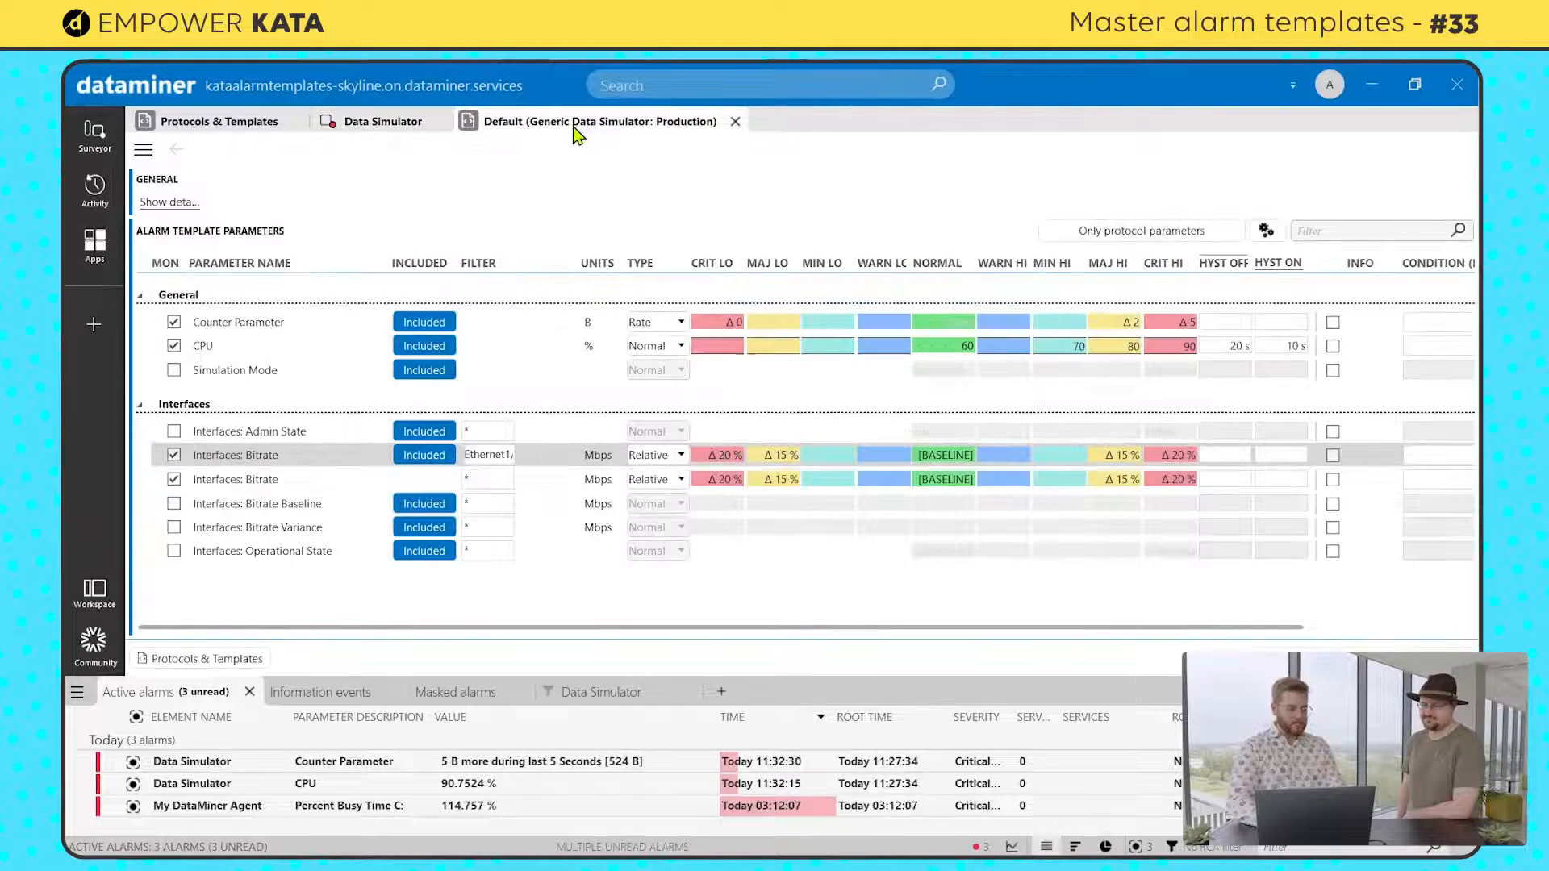
left_click(655, 458)
left_click(661, 506)
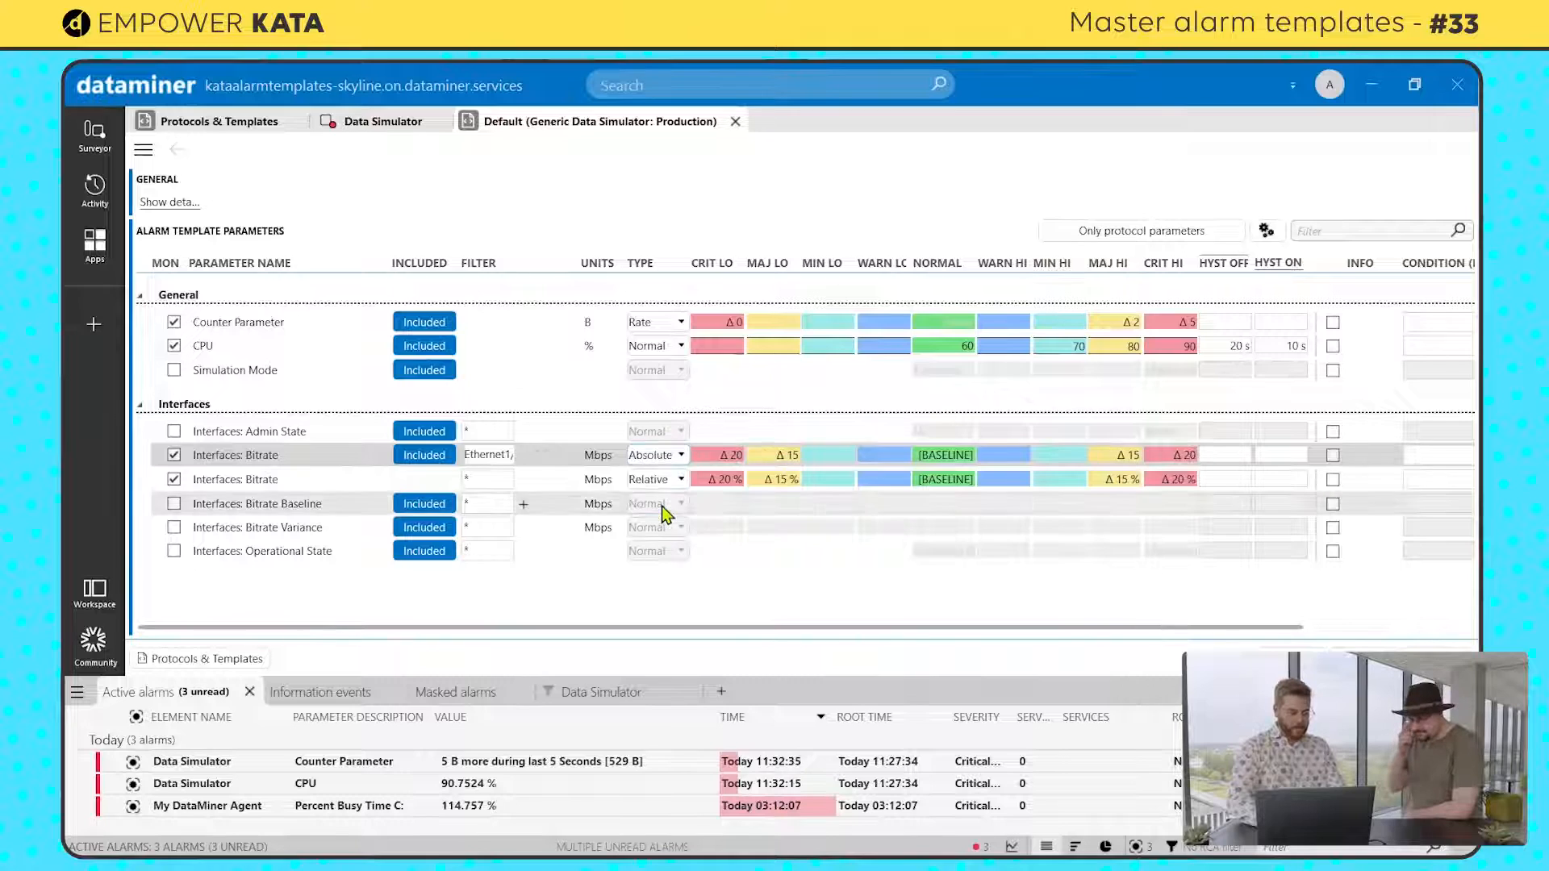
Step: Set the Ethernet1/1 Bitrate entry's Major Low limit to 0.2 Mbps and its Critical Low limit to 0.5 Mbps
left_click(787, 457)
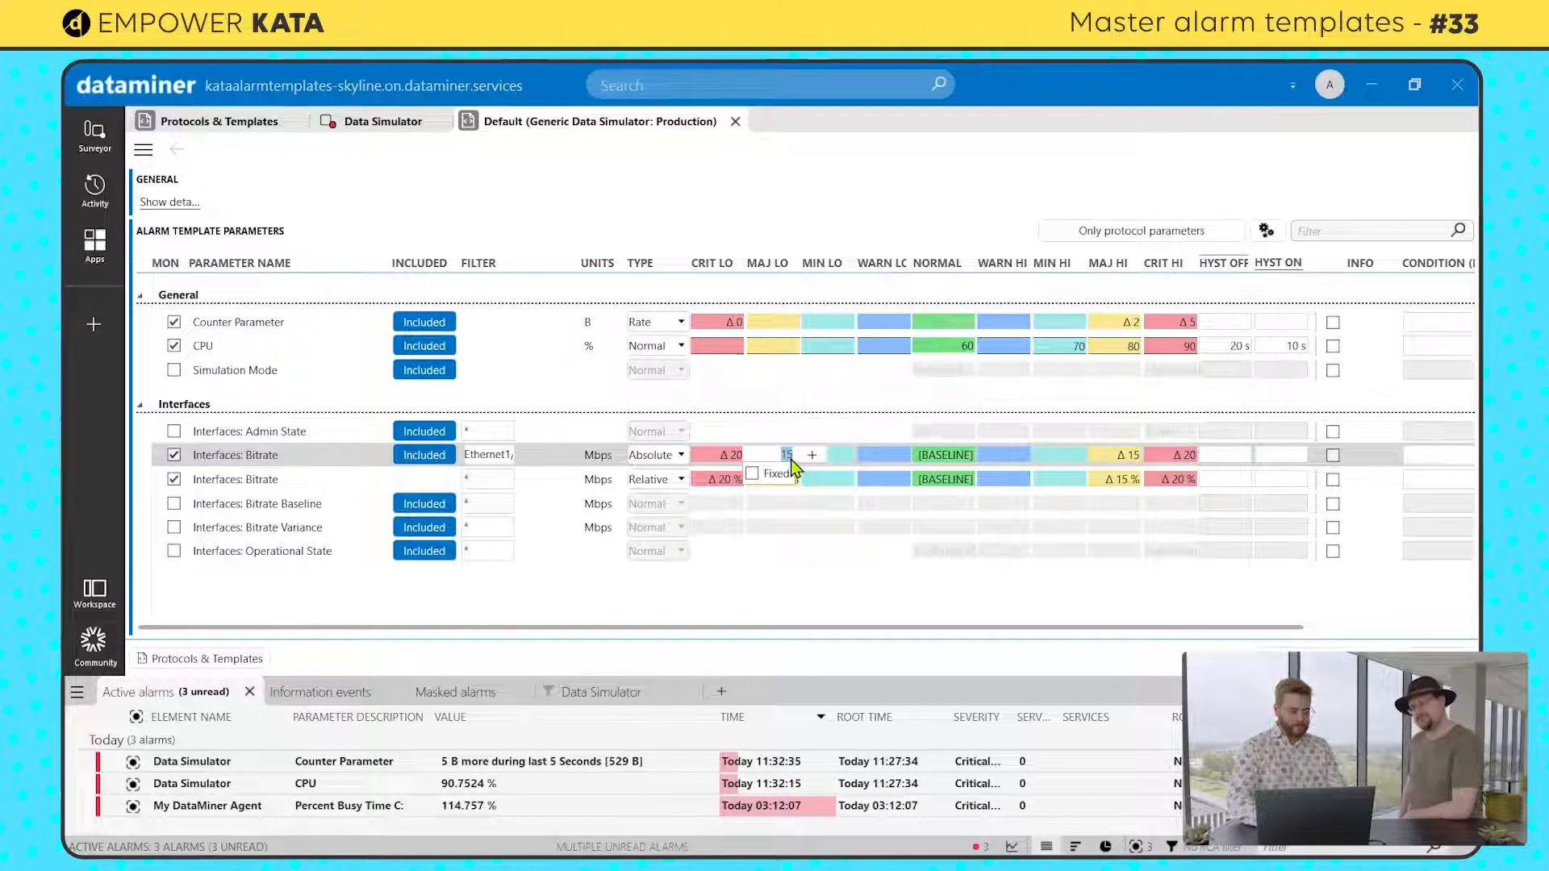
type("0.2")
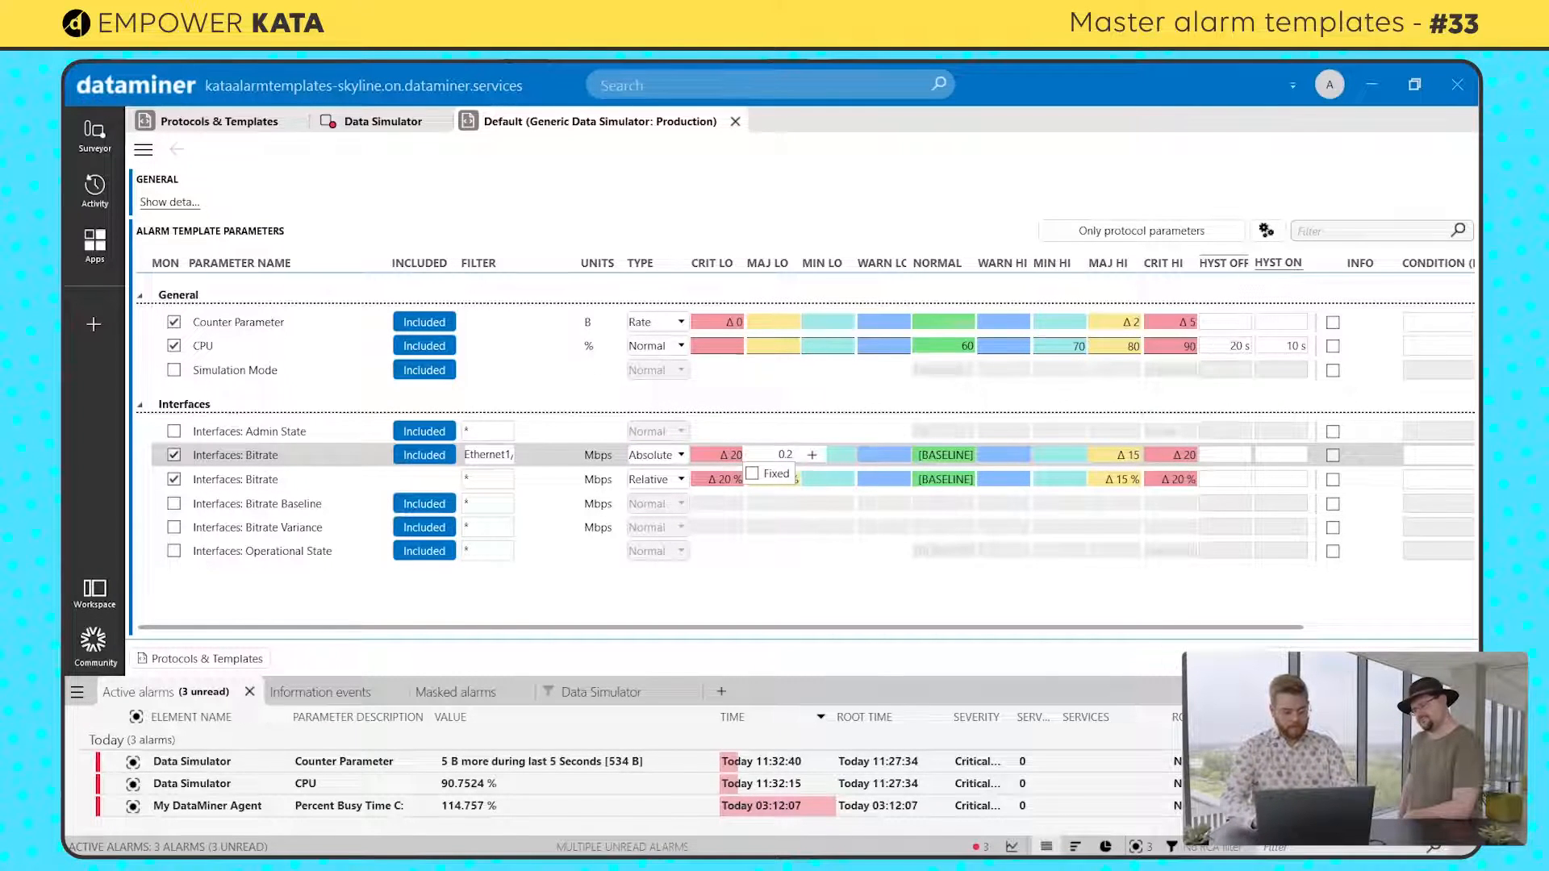
left_click(730, 457)
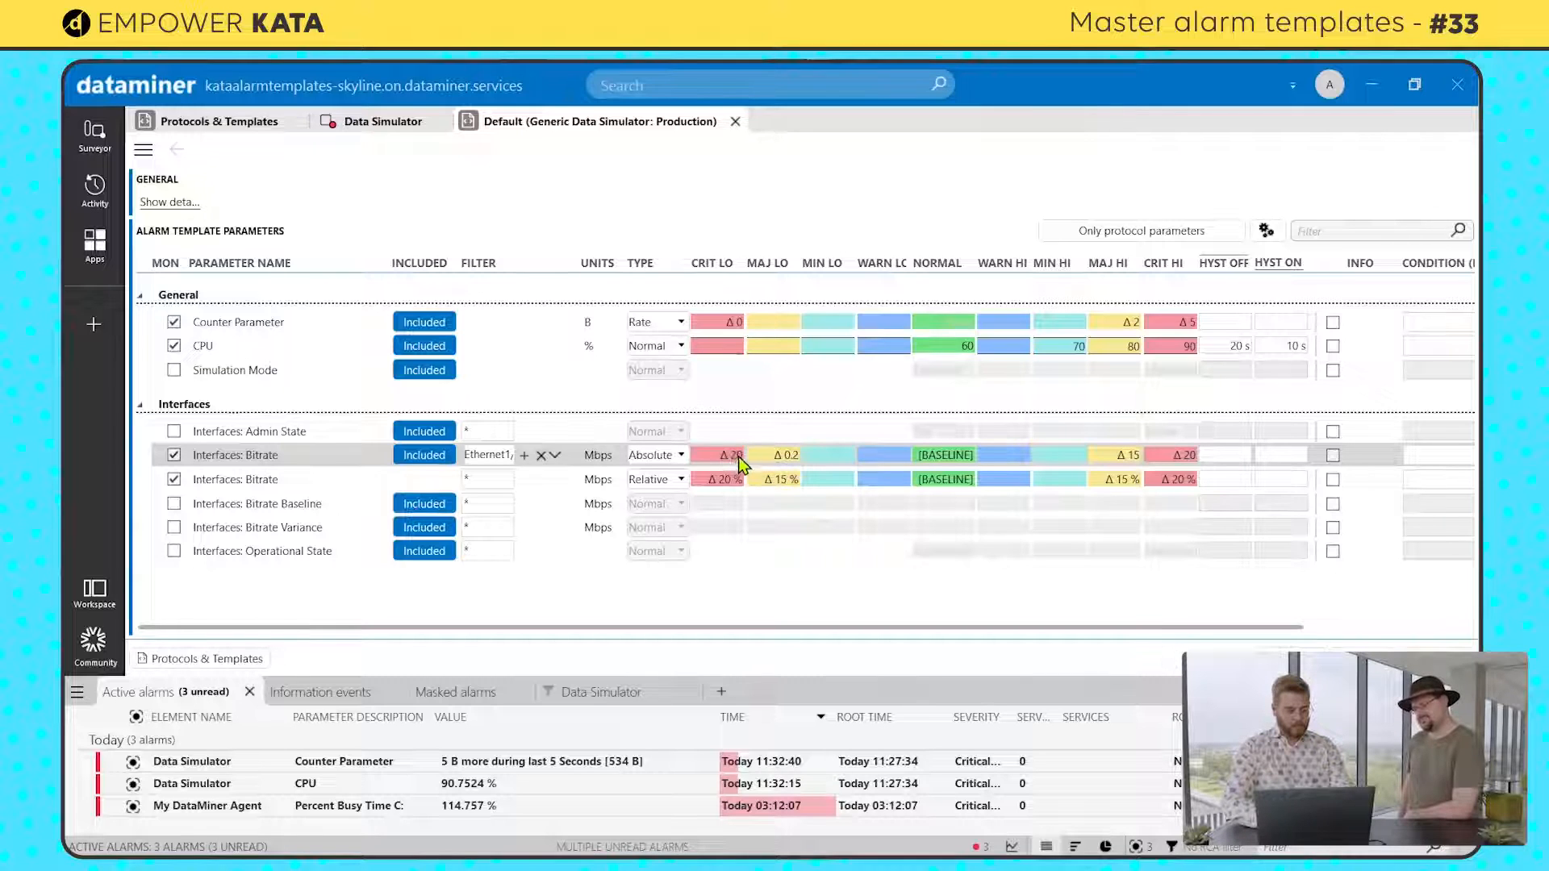
left_click(738, 456)
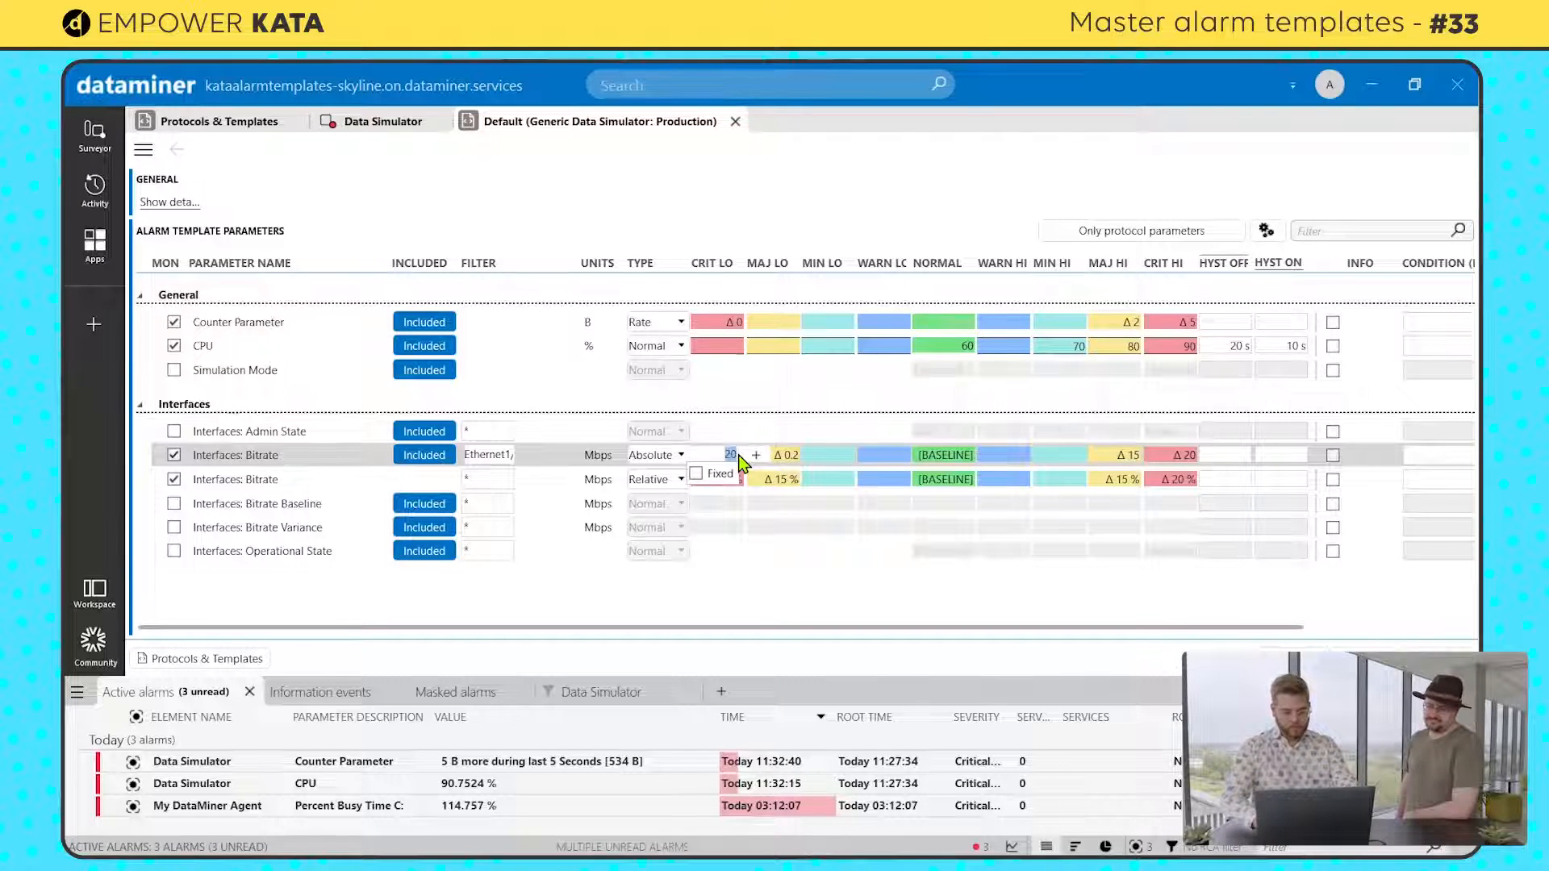
type("0.5")
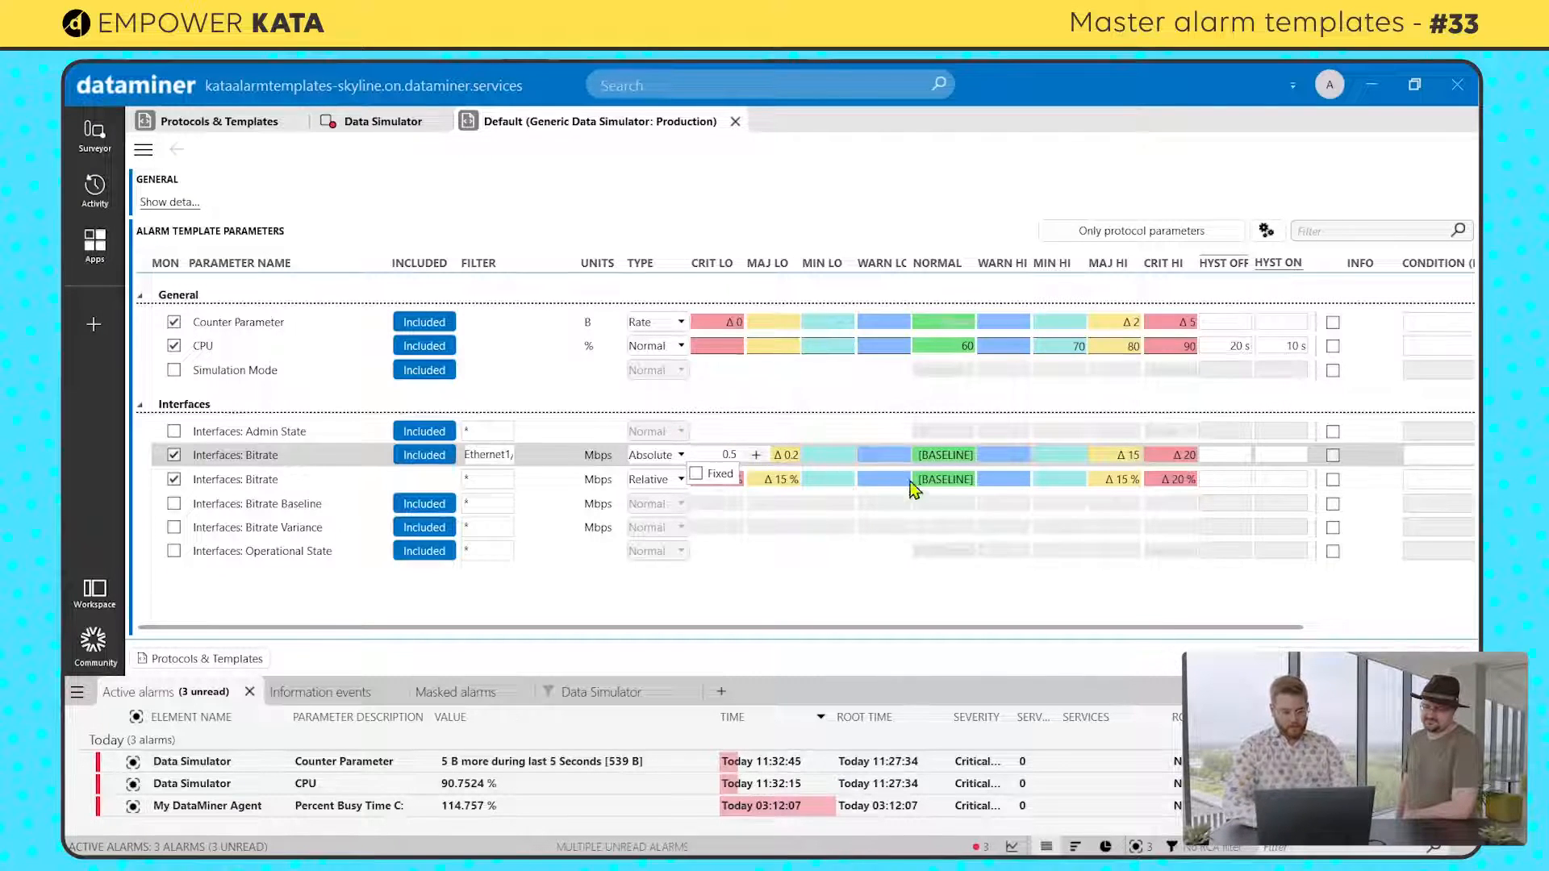
key("Return")
Step: Set the Ethernet1/1 Bitrate entry's Major High limit to 0.2 Mbps and its Critical High limit to 0.5 Mbps
right_click(1133, 455)
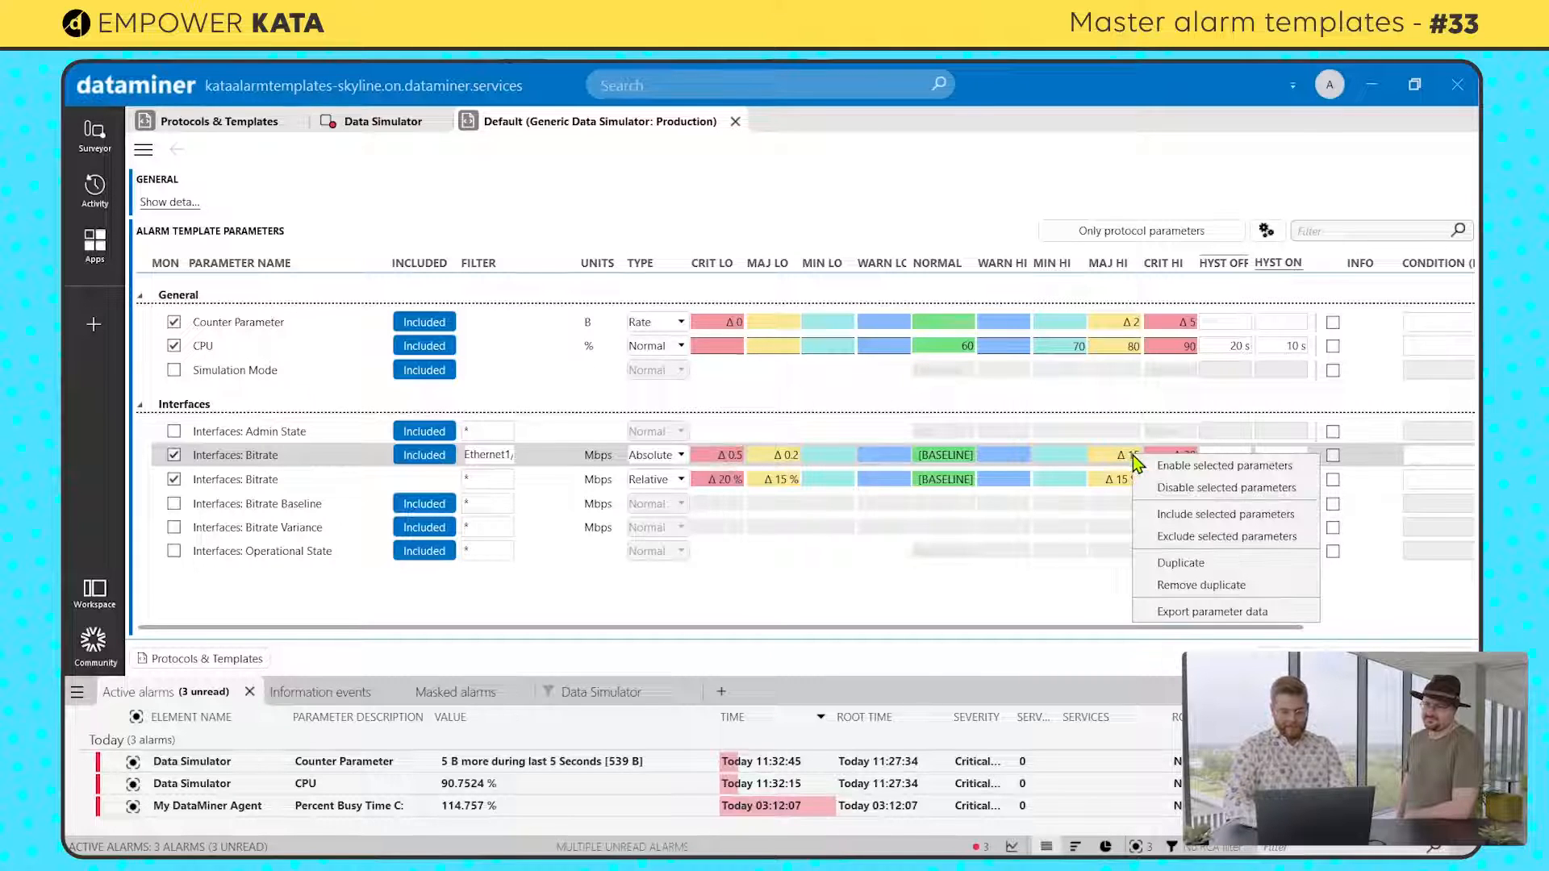
left_click(1127, 456)
left_click(1128, 456)
type("0.2")
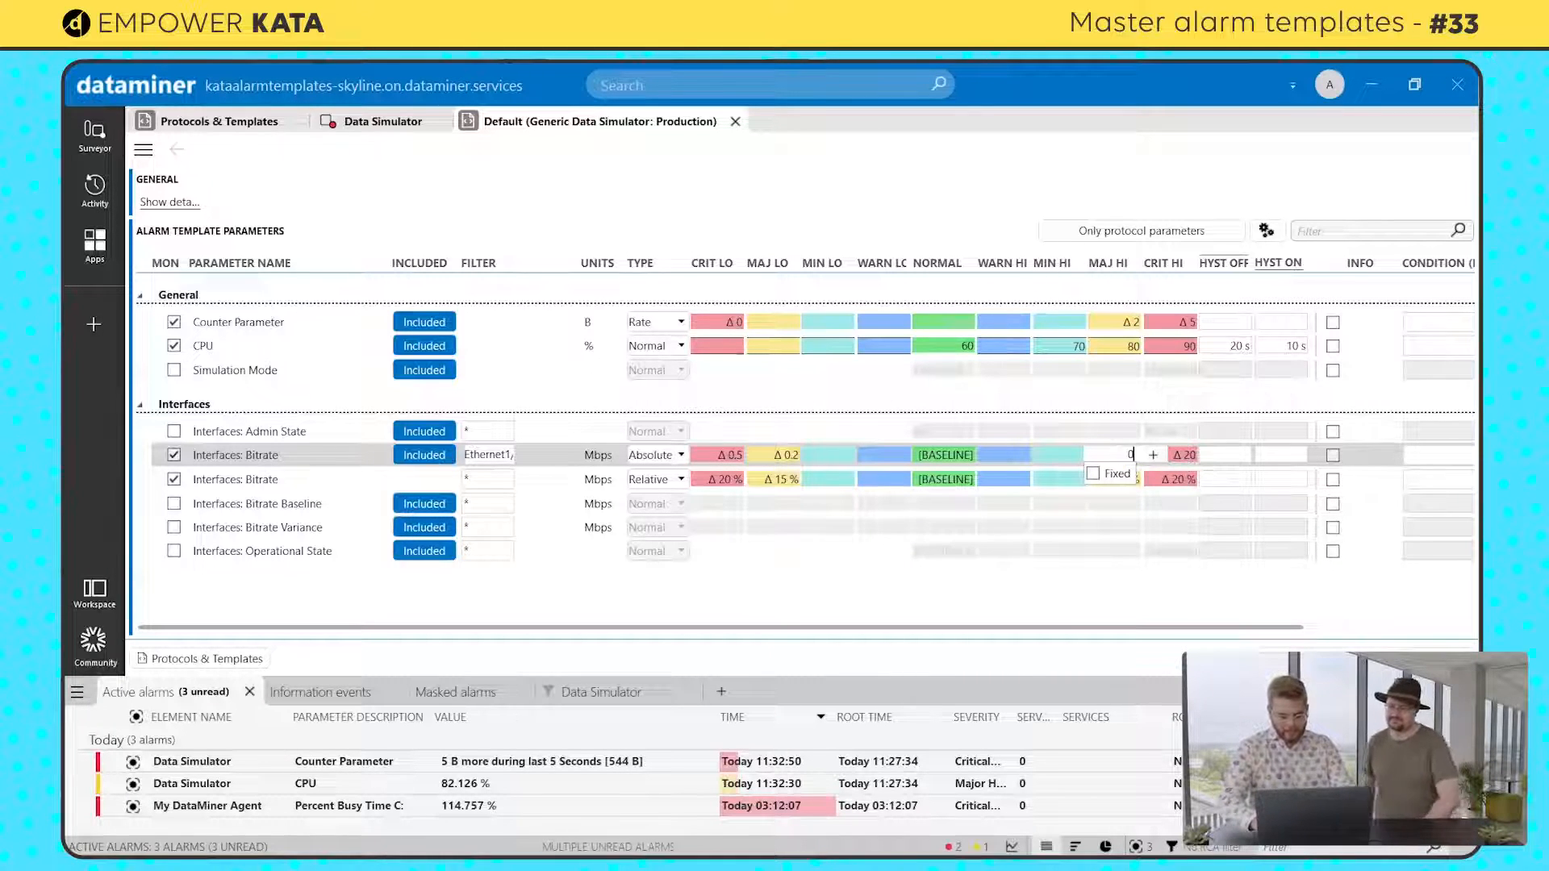
left_click(1194, 462)
type("0.5")
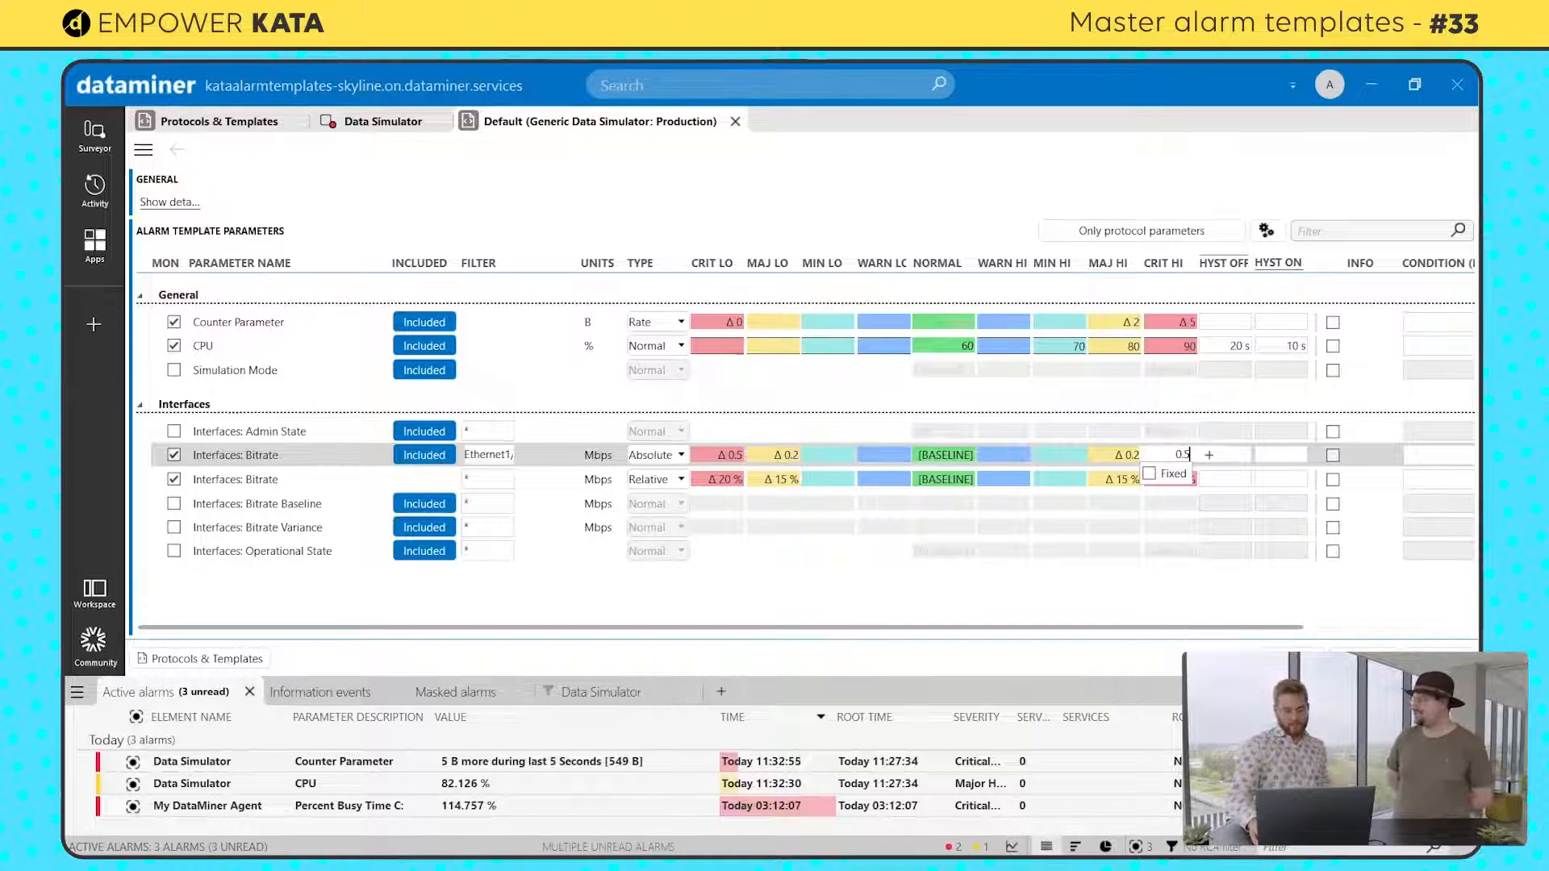
key("Return")
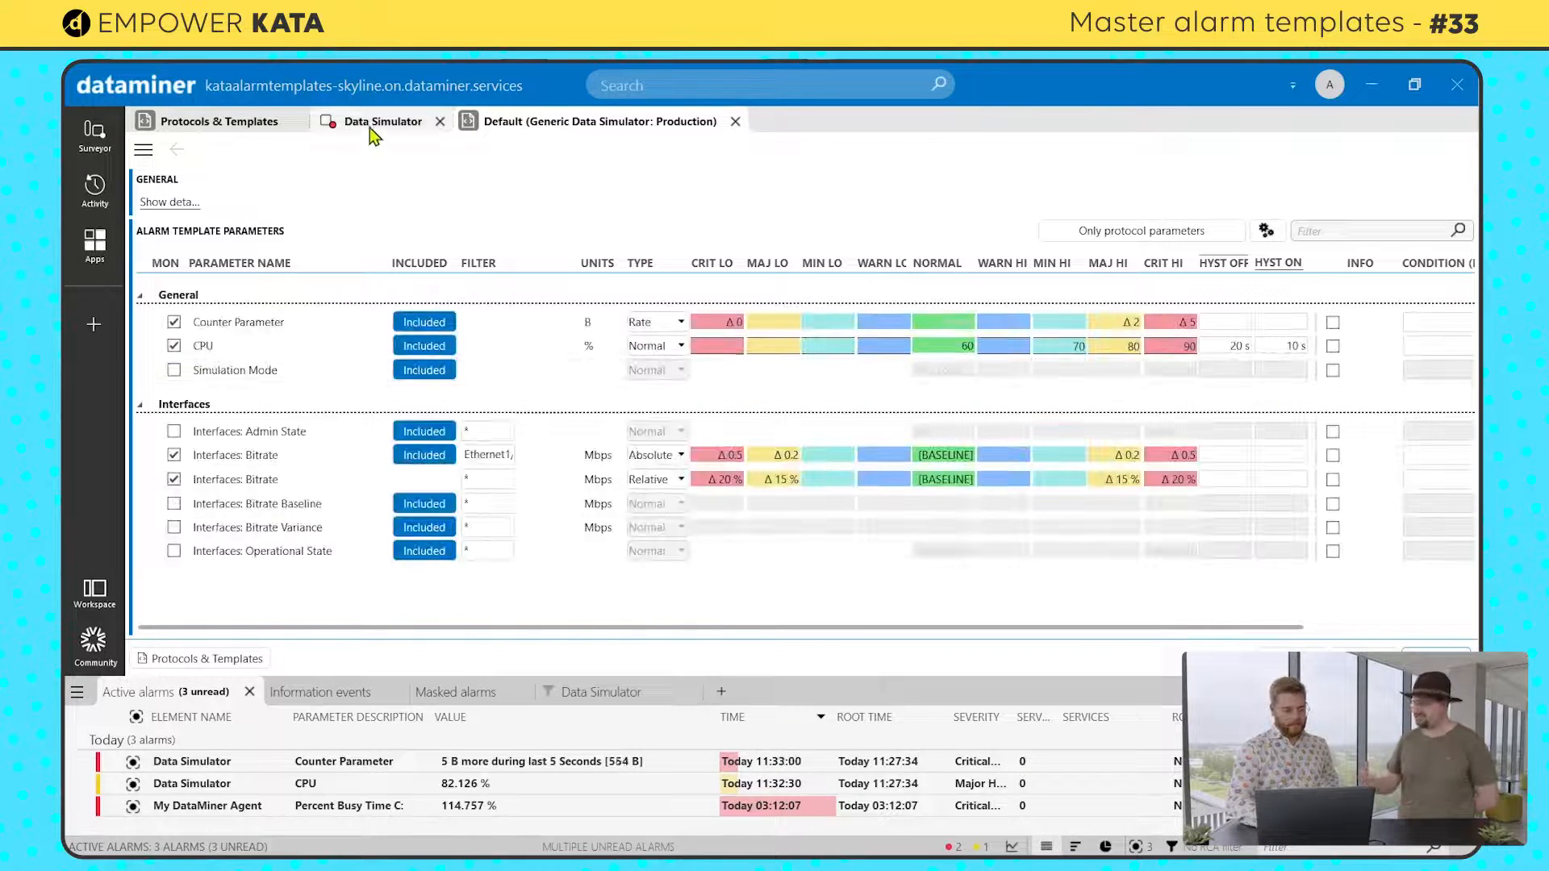
Step: Set the Bitrate Variance of interface Ethernet1/1 in the Data Simulator to 0.3 Mbps
left_click(370, 127)
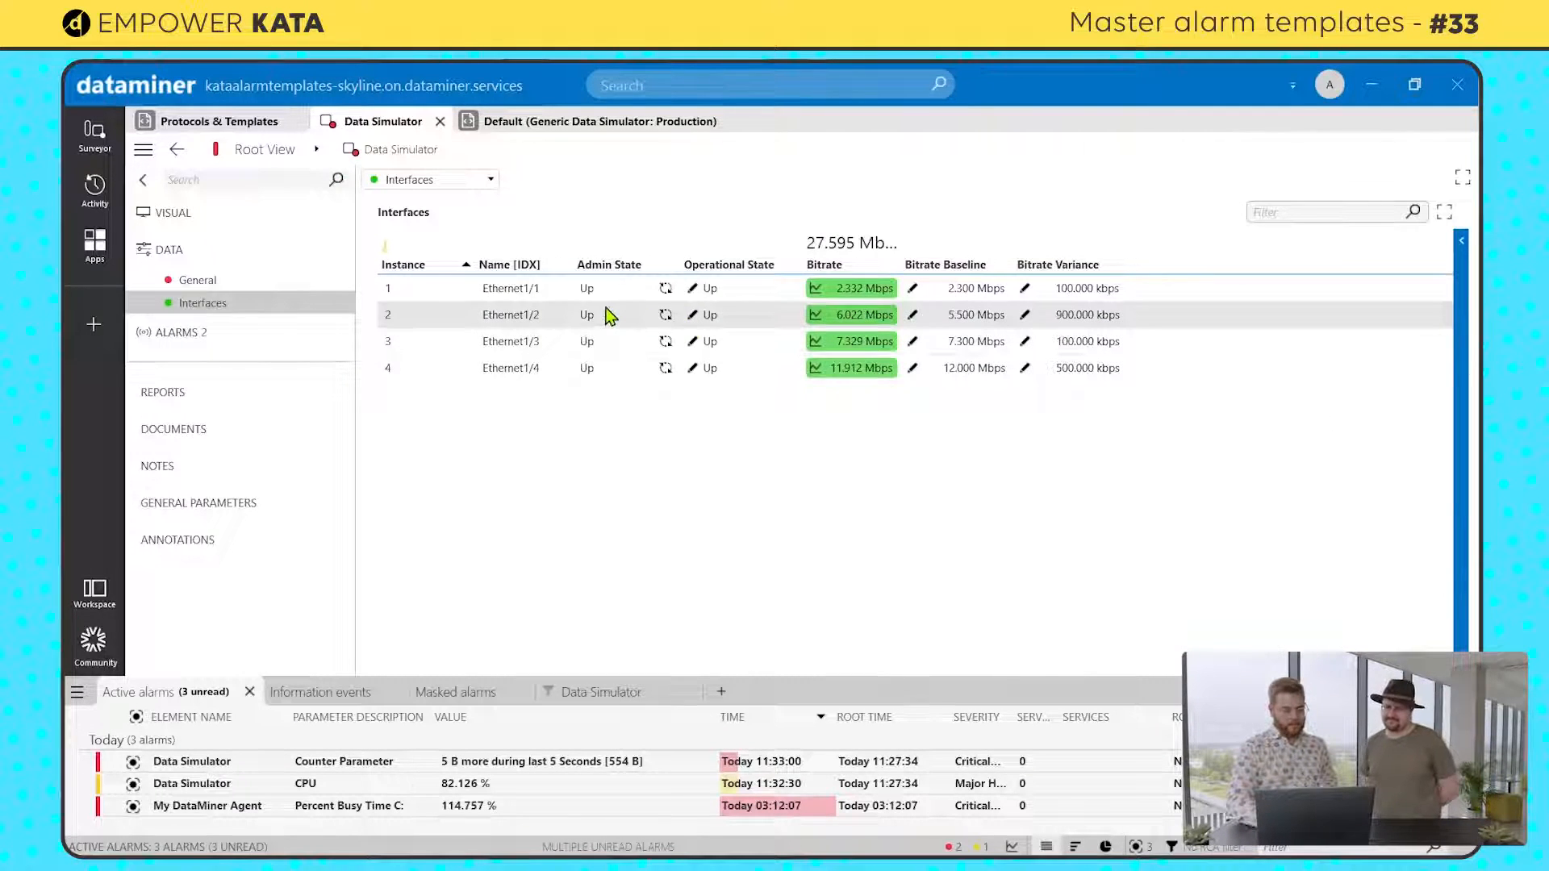
left_click(1025, 289)
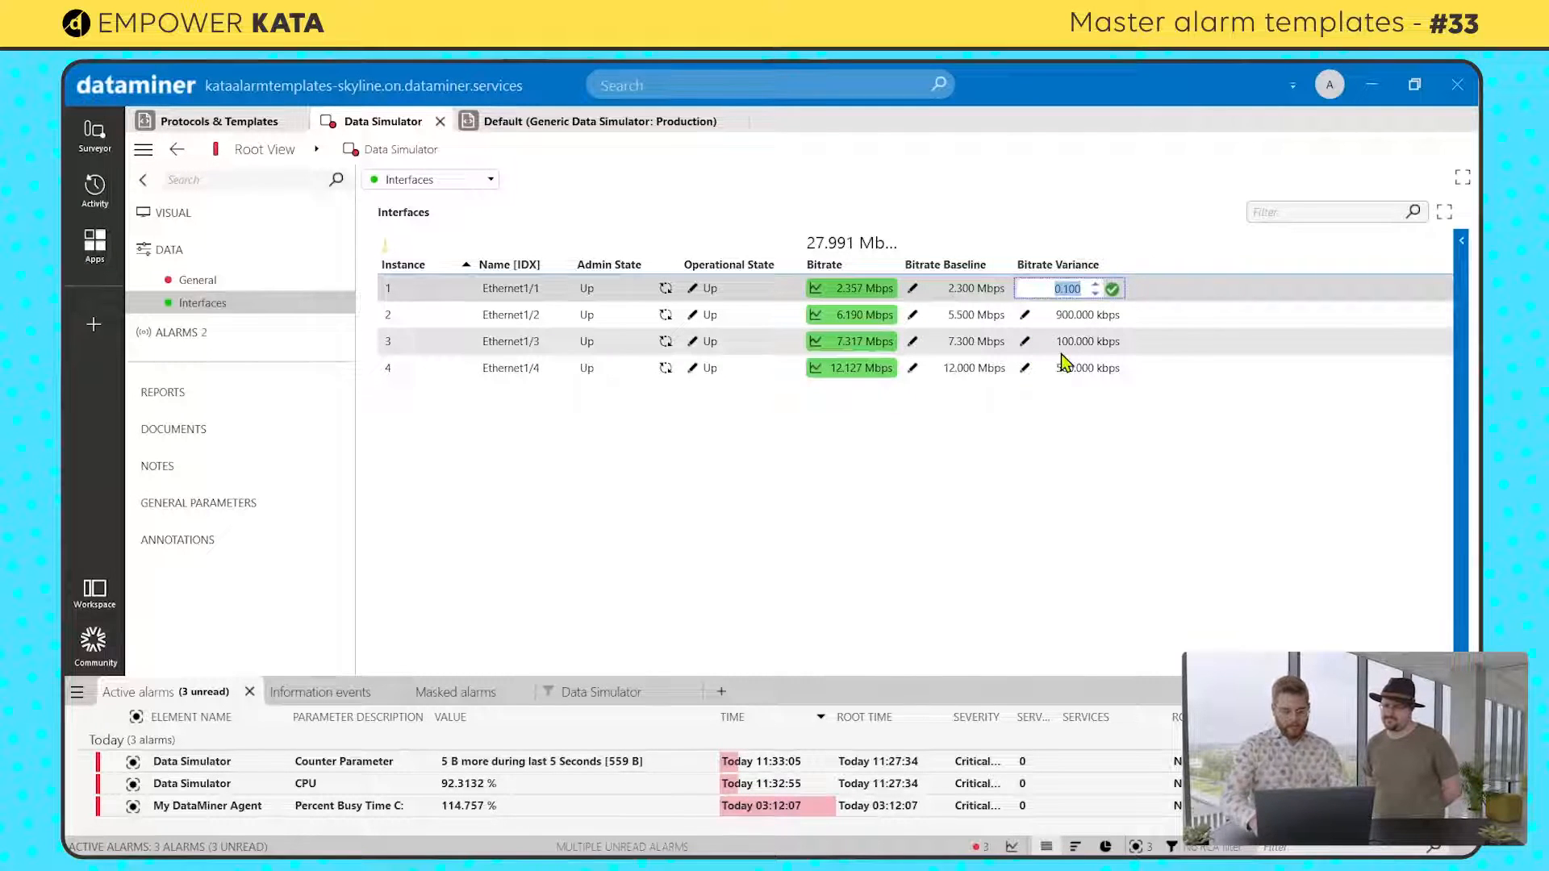
type("0.3")
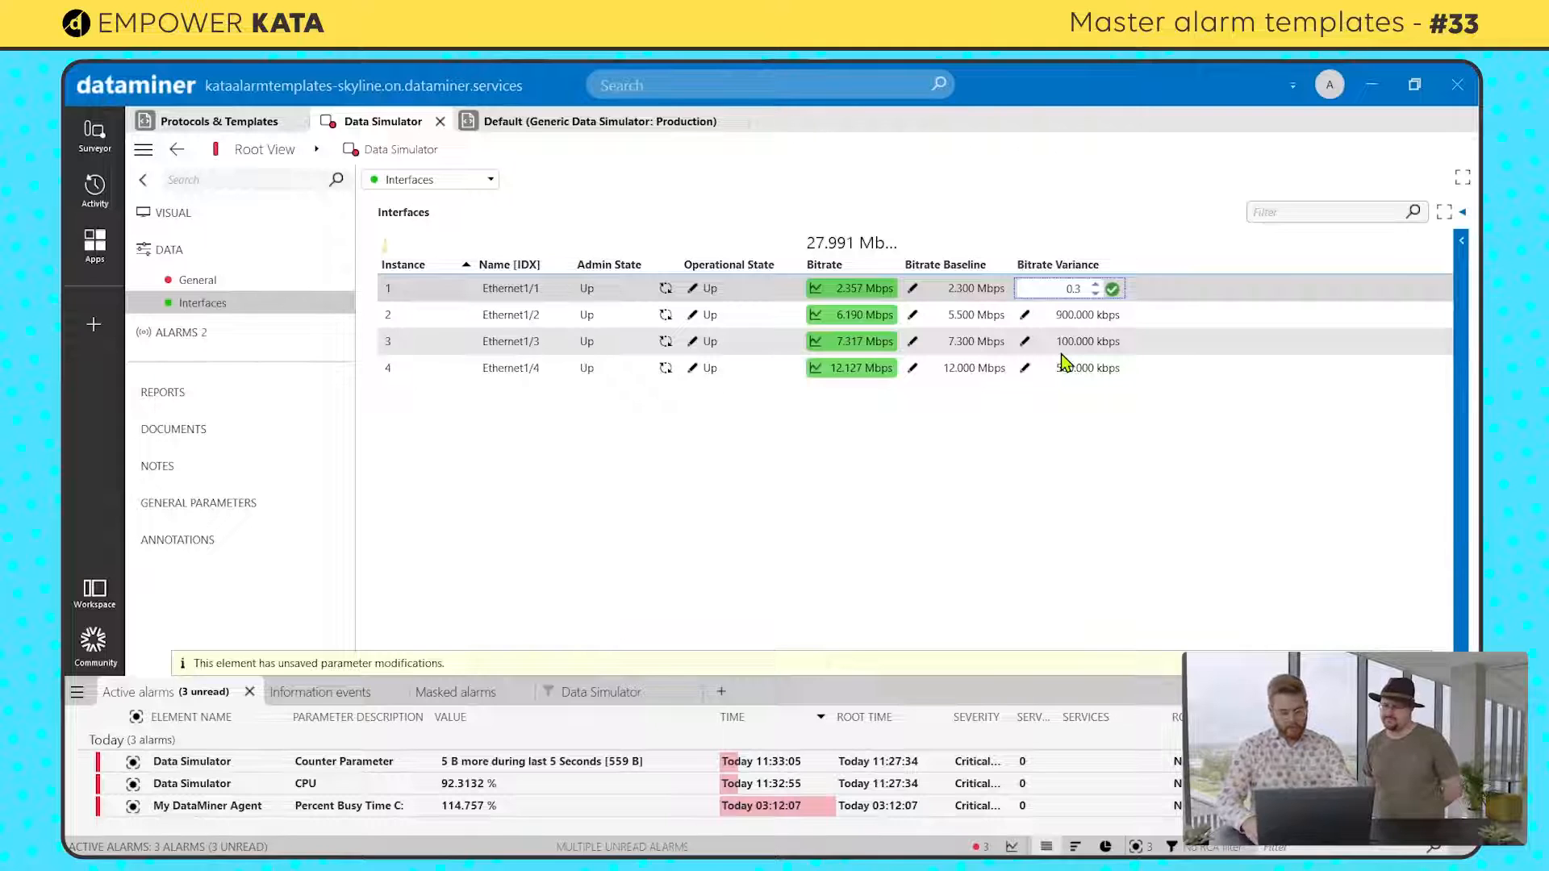
key("Return")
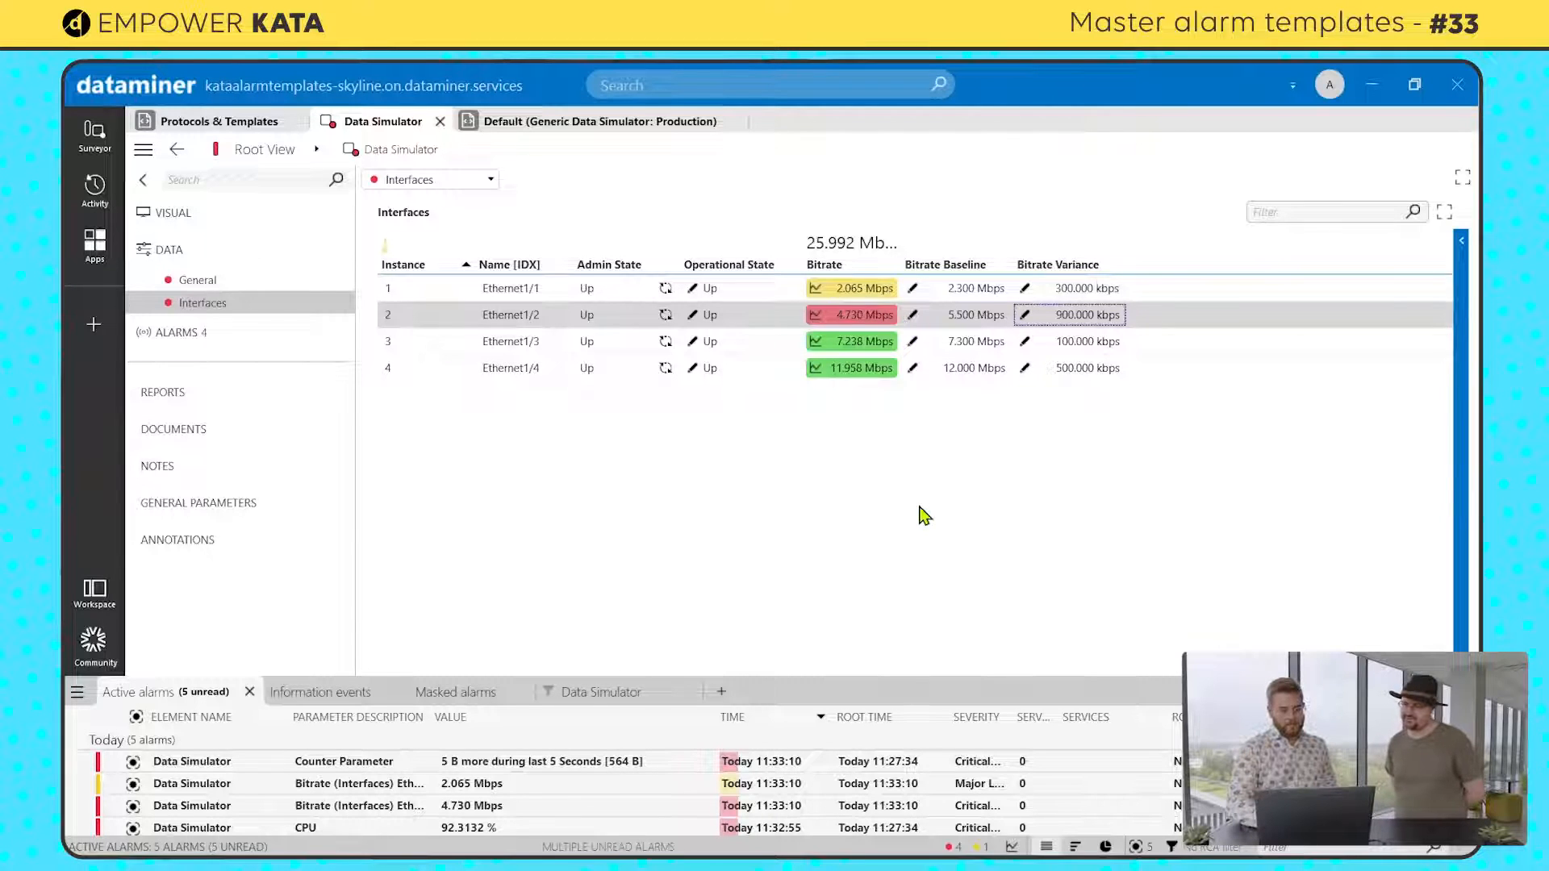
Step: Set the Bitrate Baseline of interface Ethernet1/1 in the Data Simulator to 10 Mbps
left_click(913, 292)
left_click(913, 291)
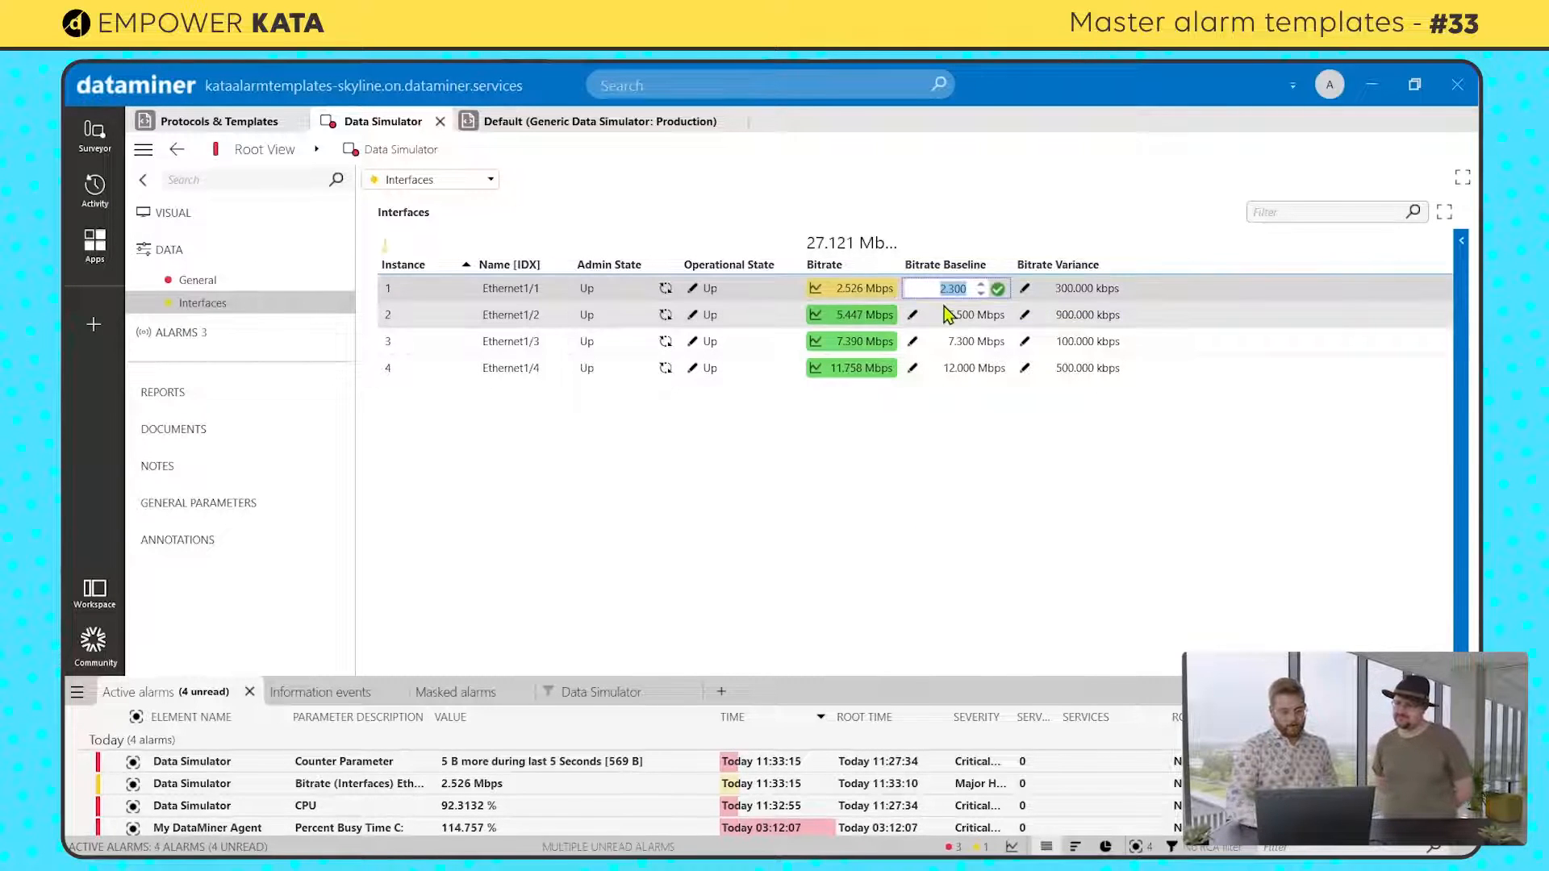
type("10")
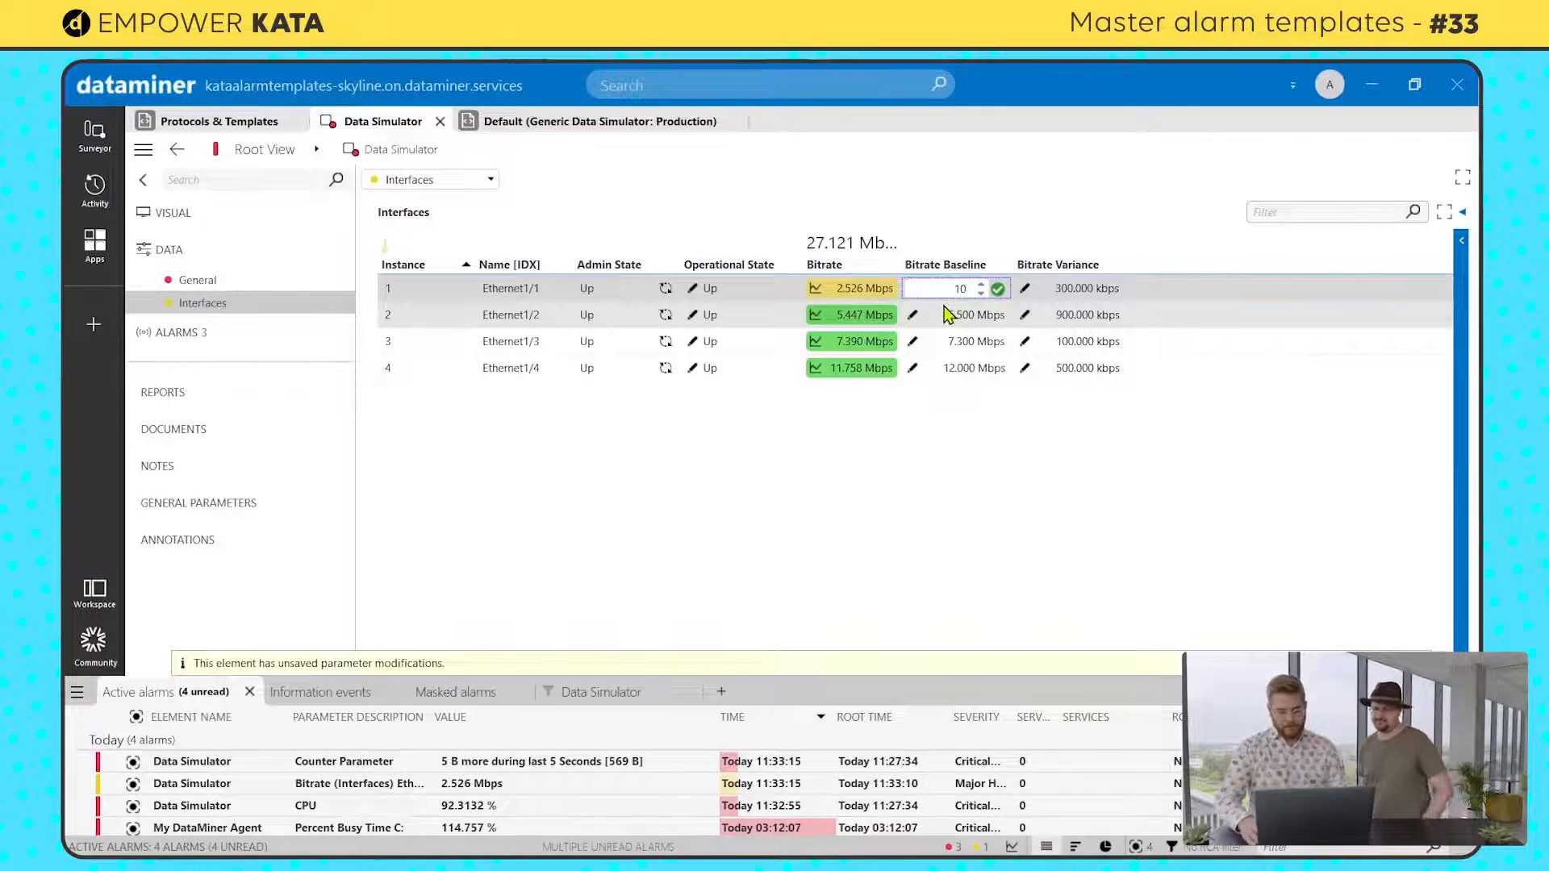
left_click(948, 314)
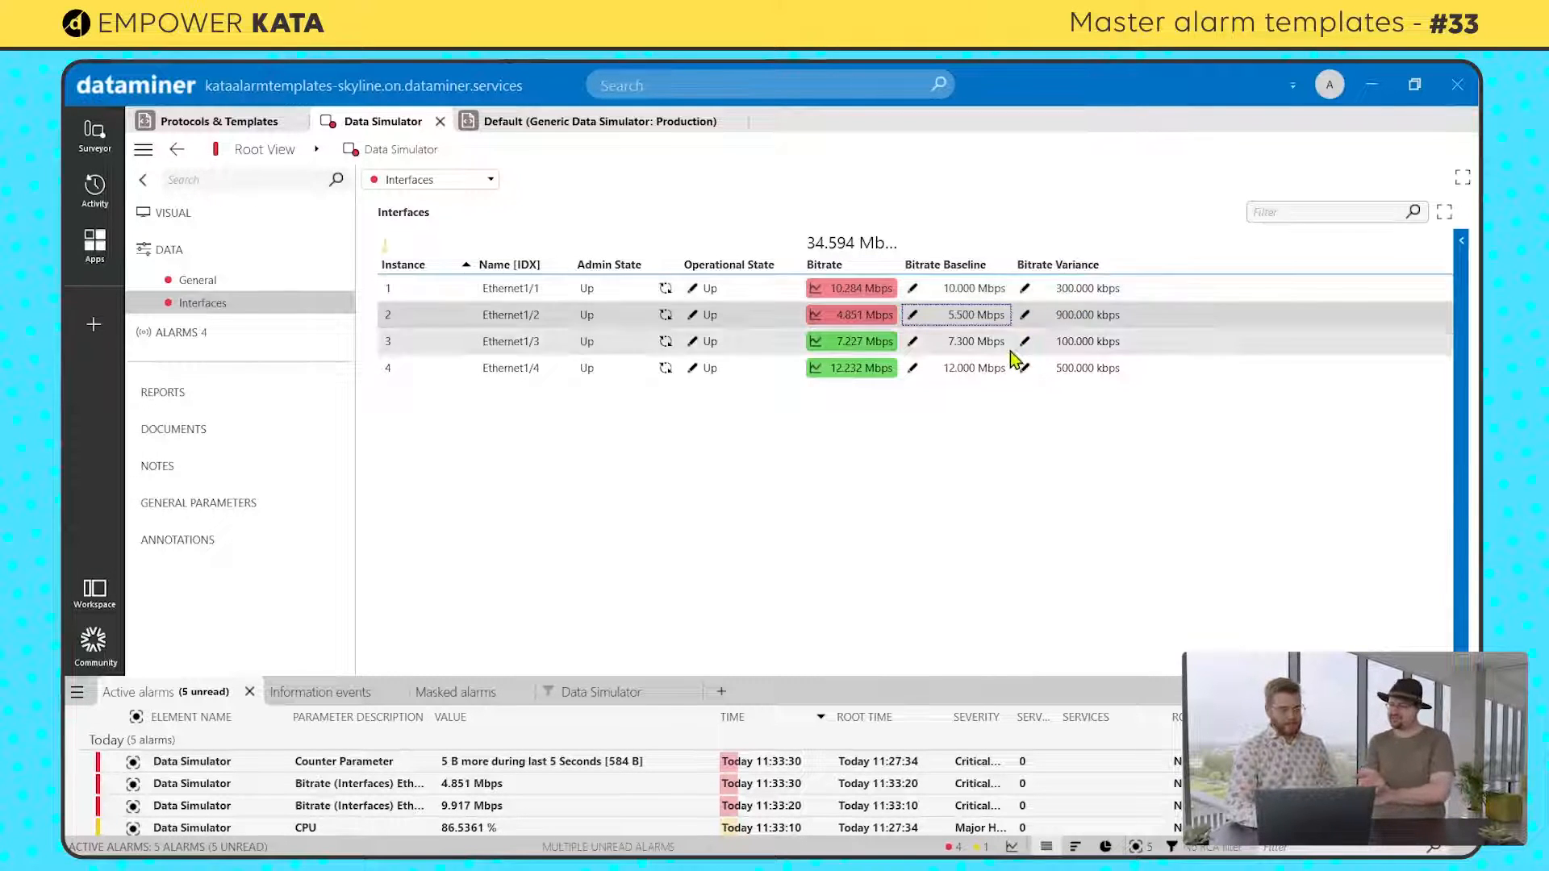
Step: Examine the baseline details of the Ethernet1/1 Bitrate entry and compare them with the Data Simulator's interface bitrates
left_click(570, 123)
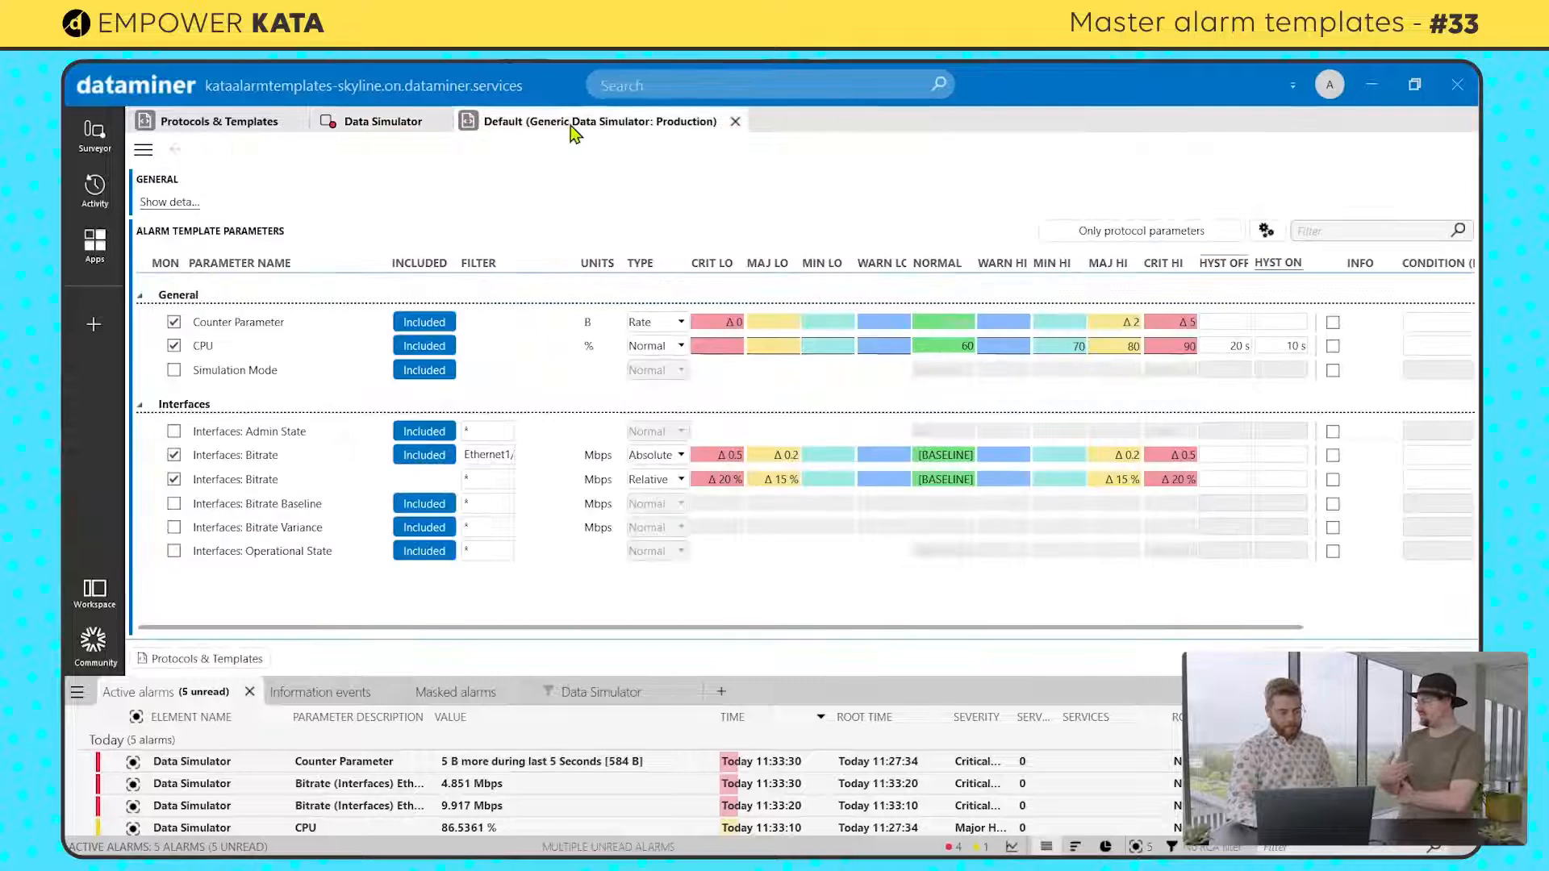
left_click(947, 453)
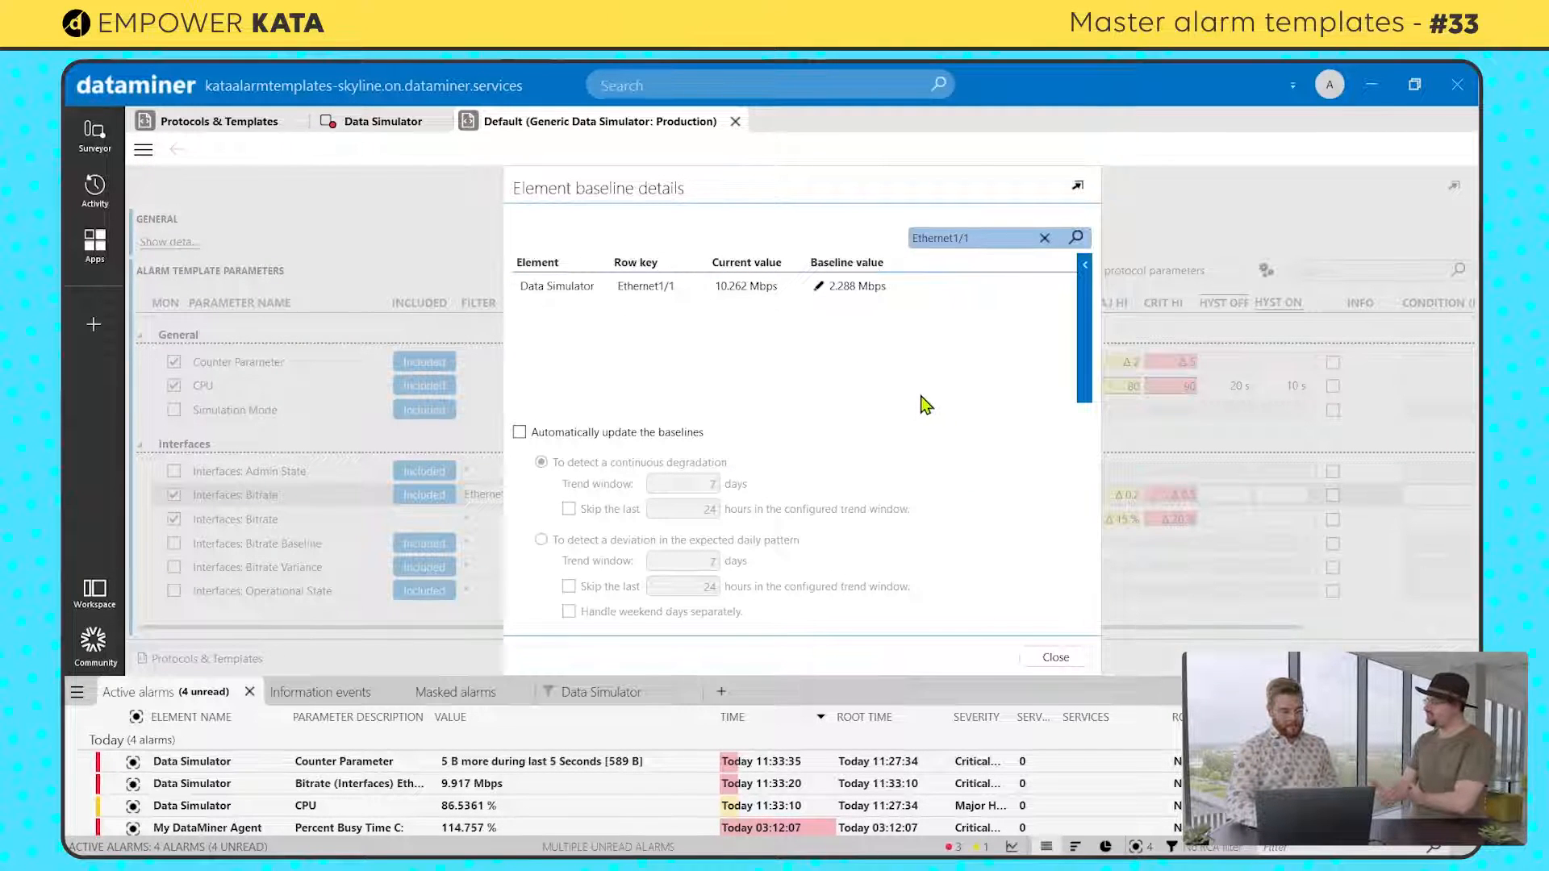
left_click(1039, 657)
left_click(383, 121)
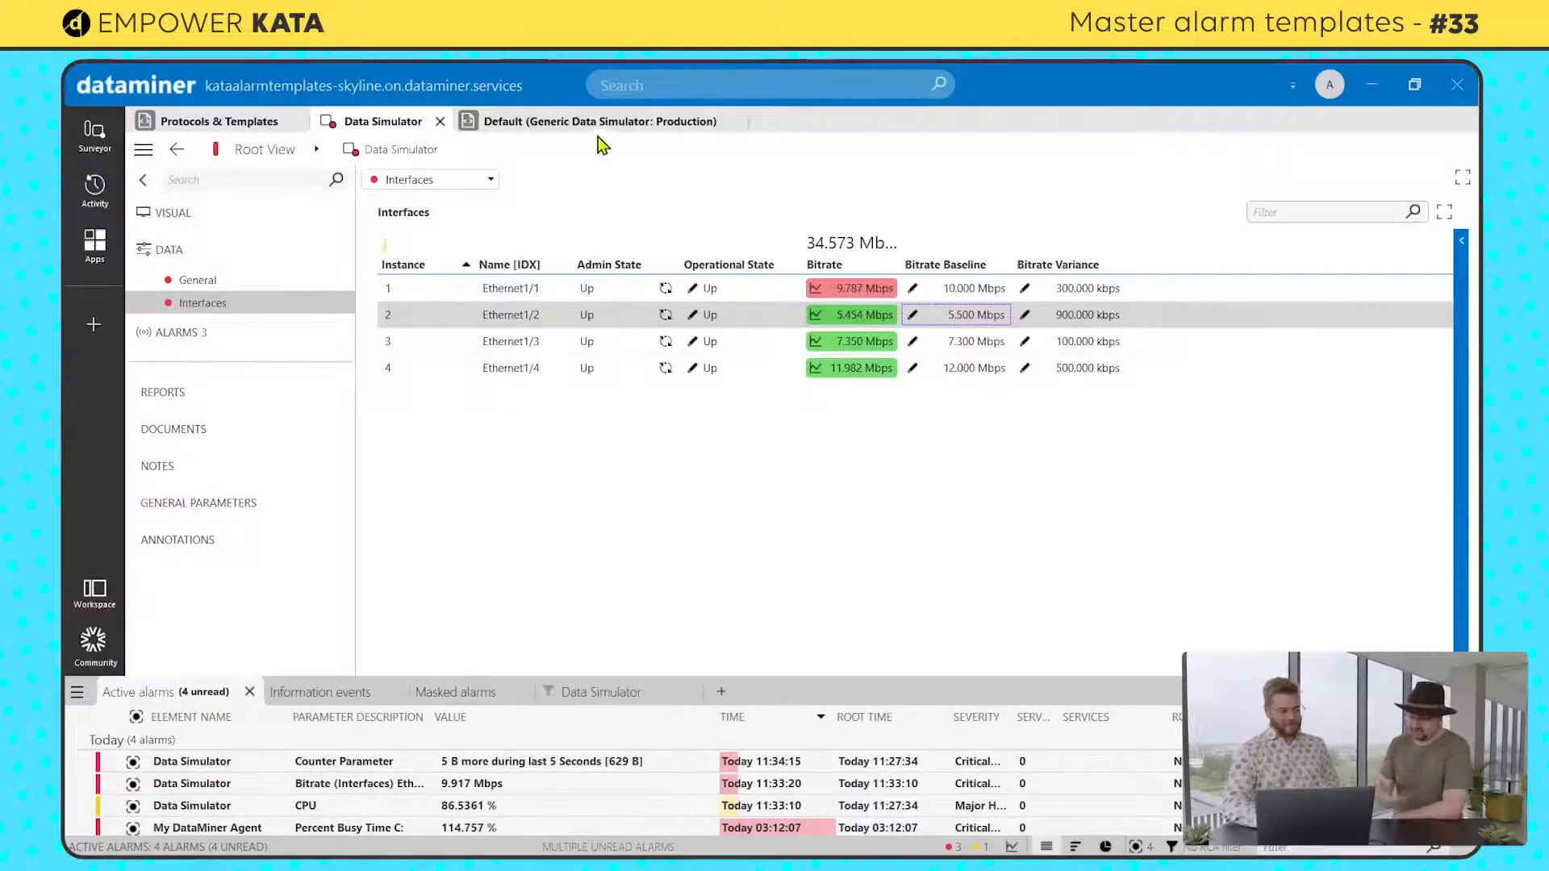
left_click(606, 122)
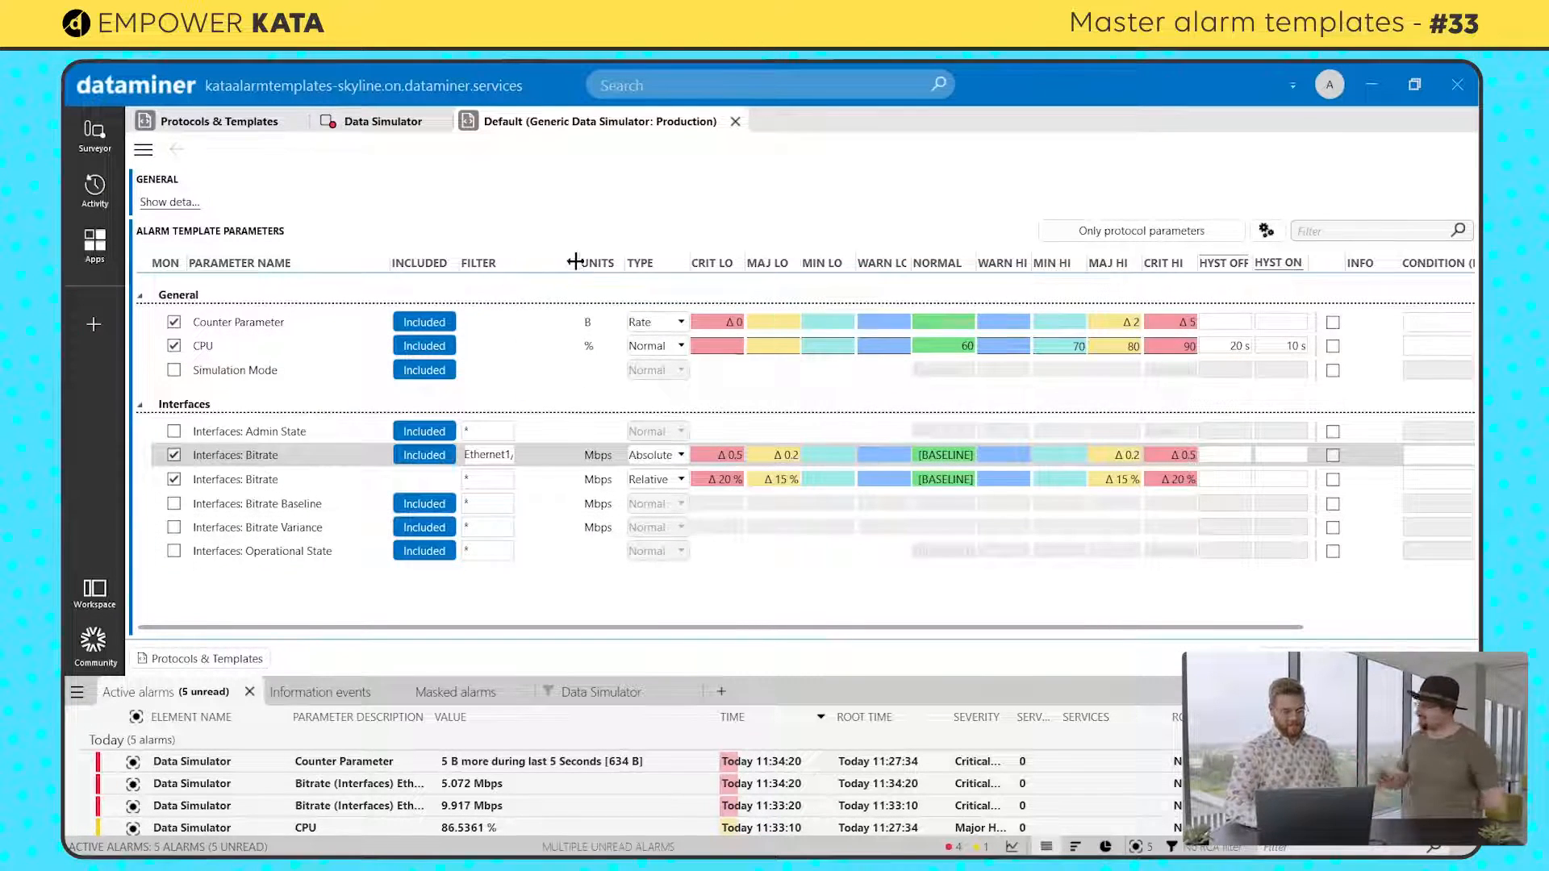
Step: Widen the Filter column, move the wildcard Bitrate entry above the Ethernet1/1 entry, and check the interface bitrates in the Data Simulator
left_click_drag(586, 262, 616, 262)
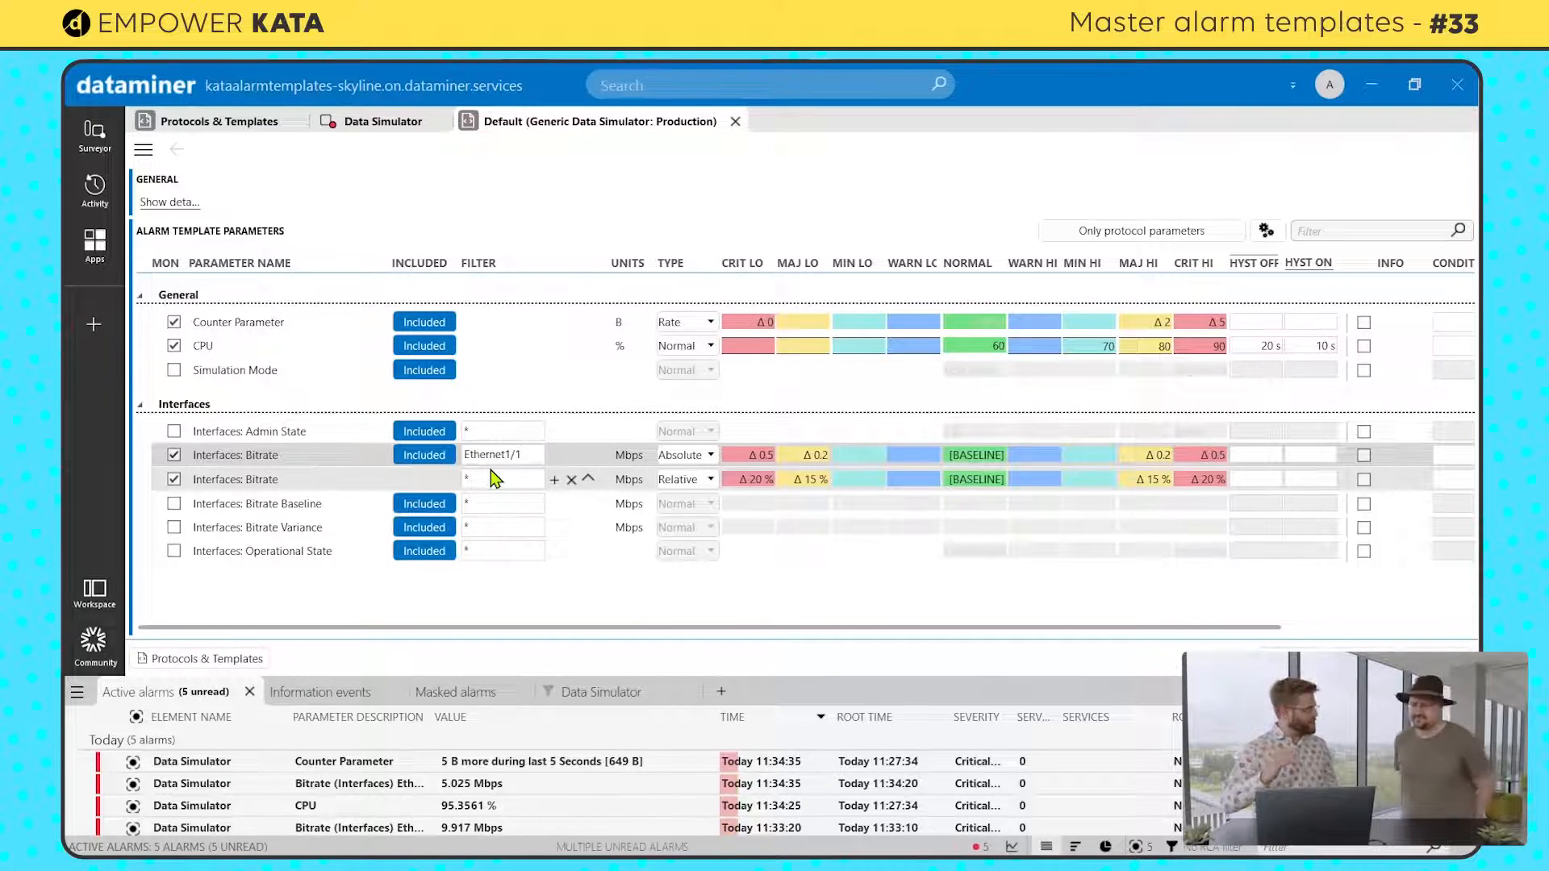
left_click(588, 479)
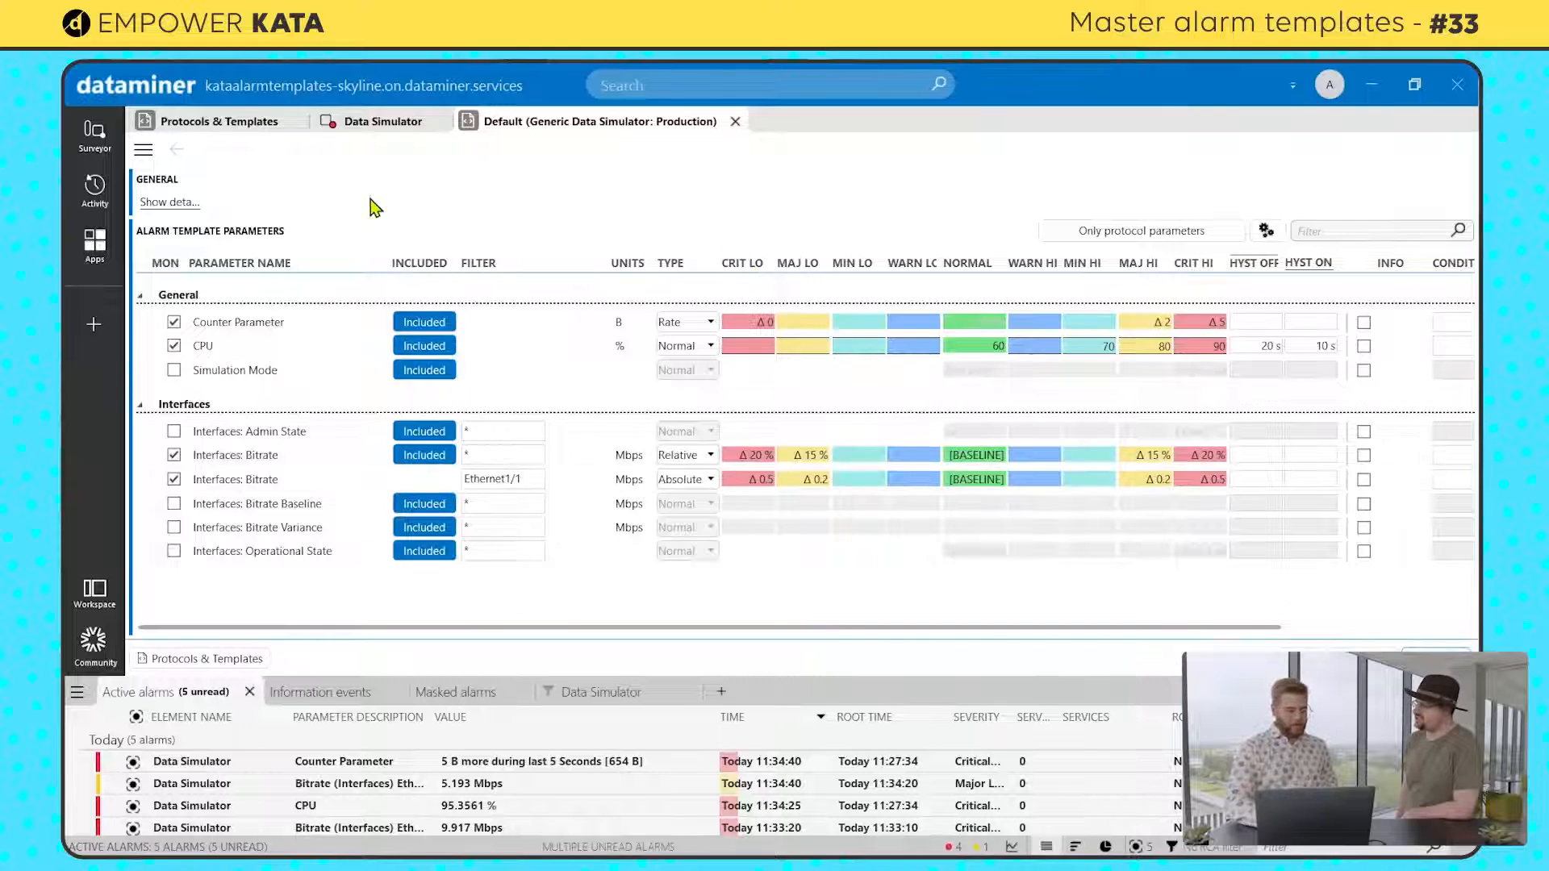
left_click(372, 121)
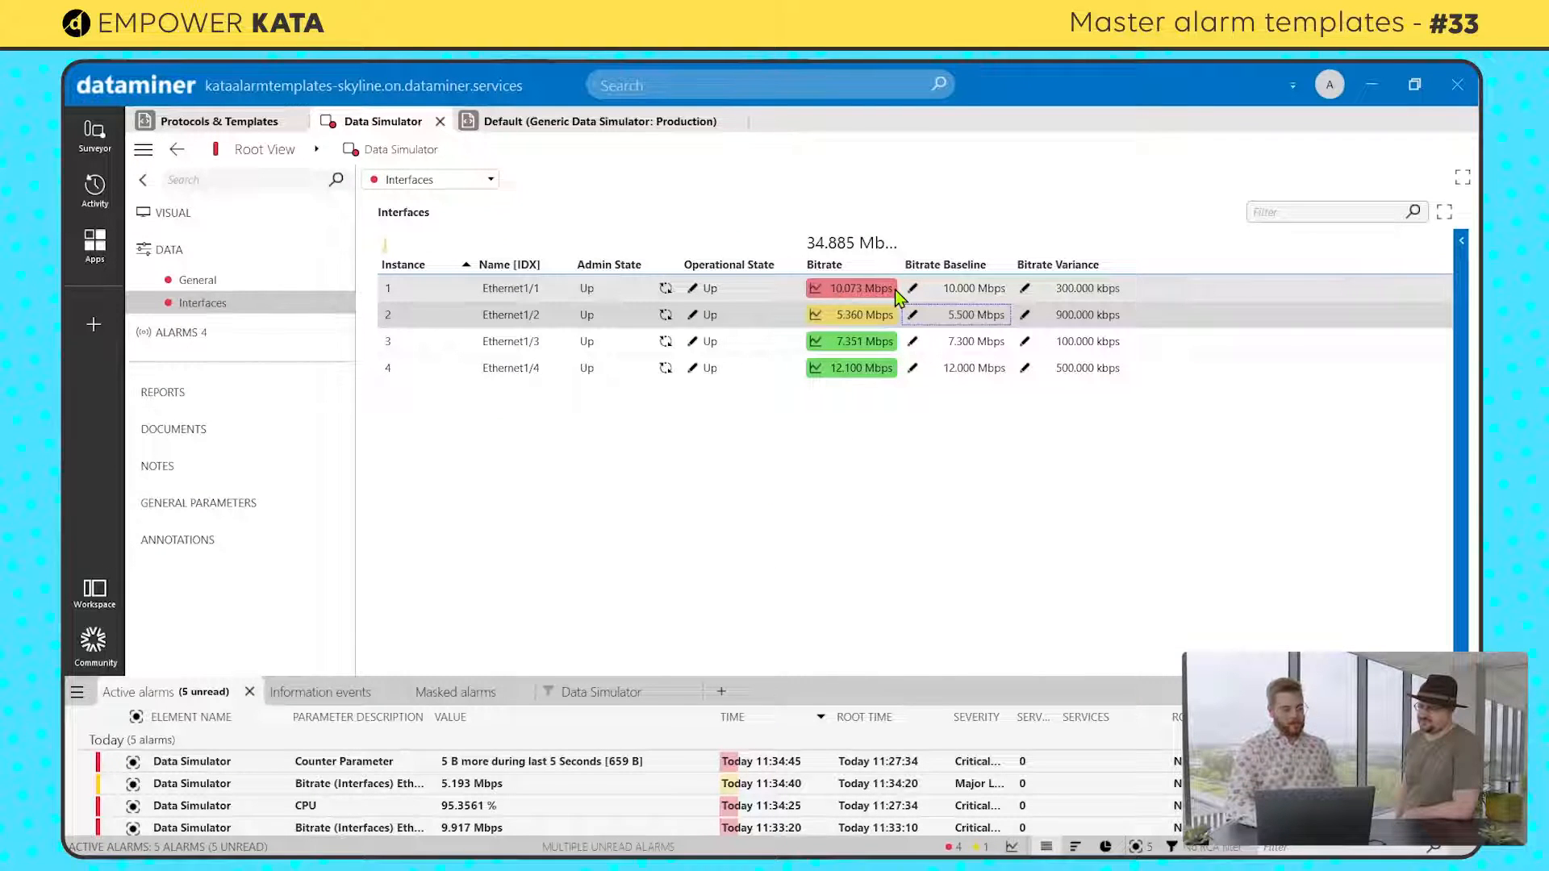
left_click(572, 121)
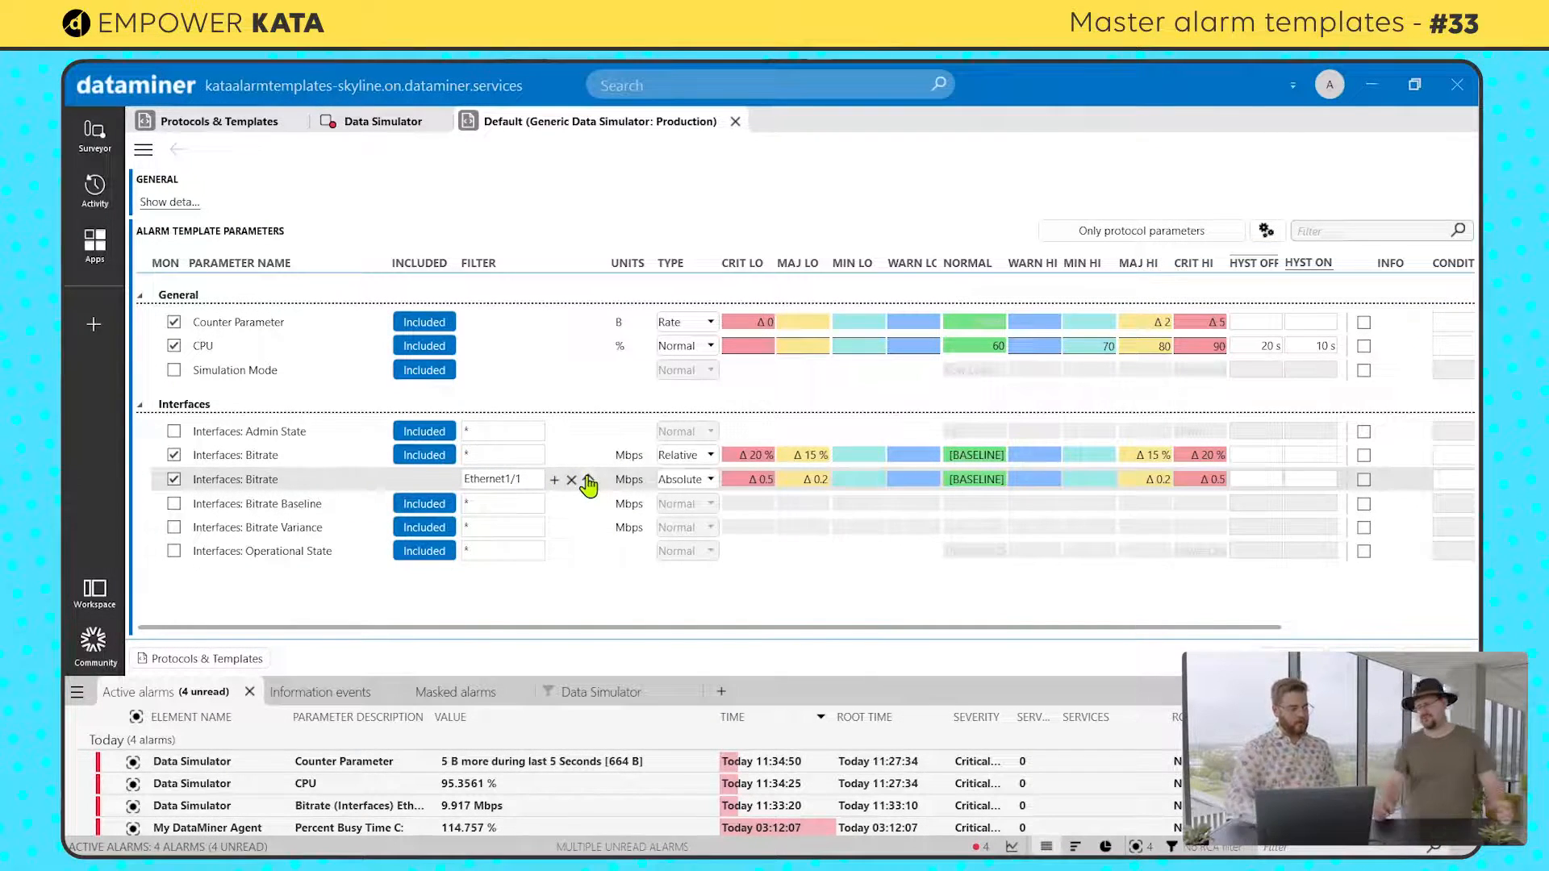
Step: Move the Ethernet1/1 Bitrate entry back above the wildcard Bitrate entry in the Default alarm template
right_click(588, 478)
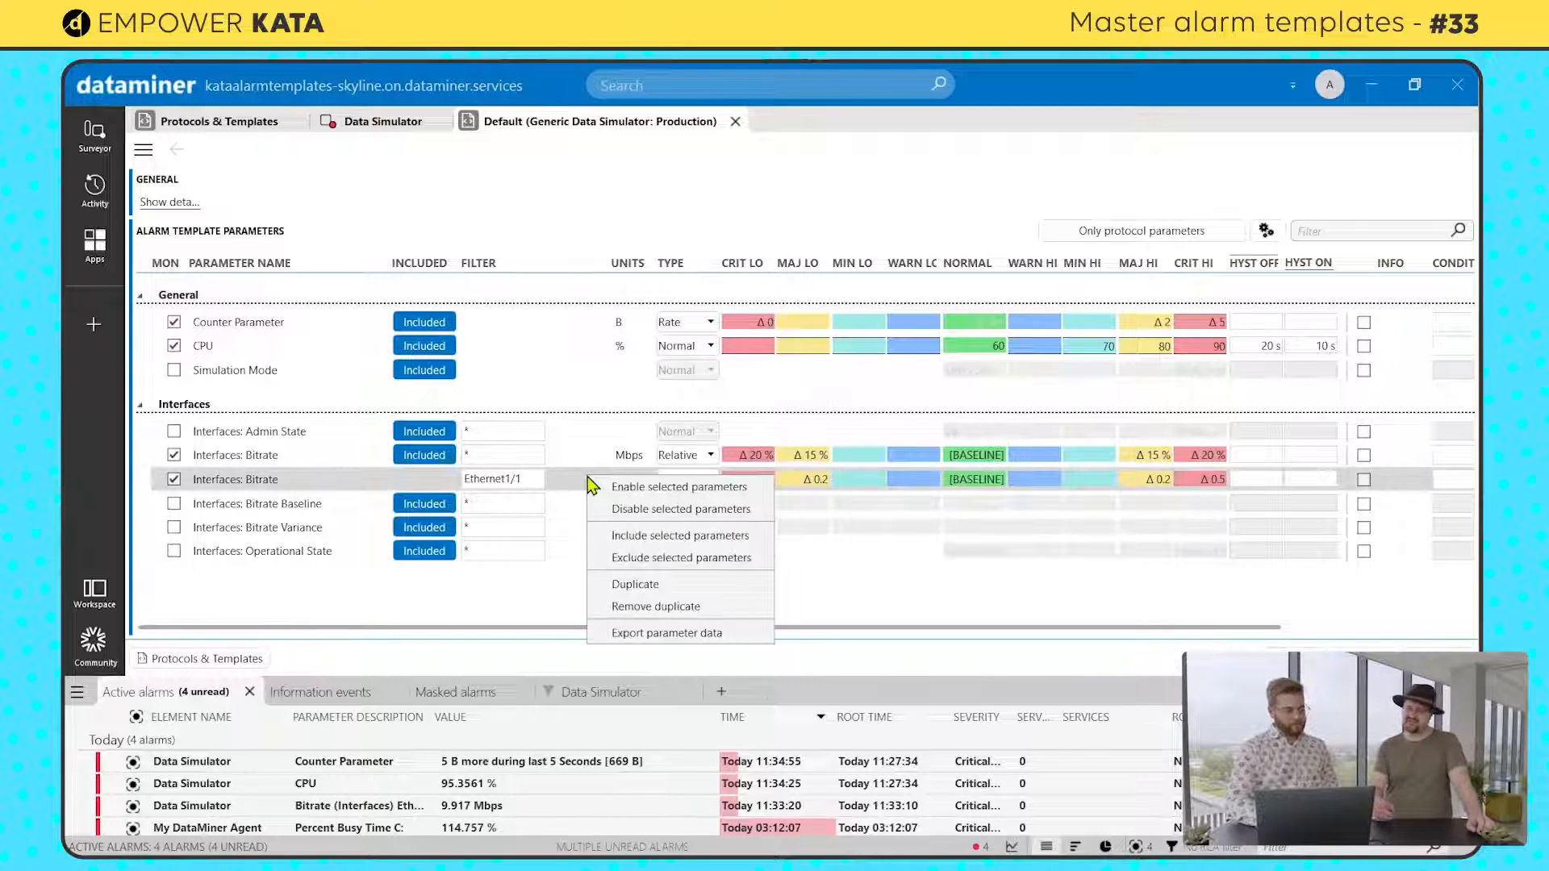
left_click(532, 628)
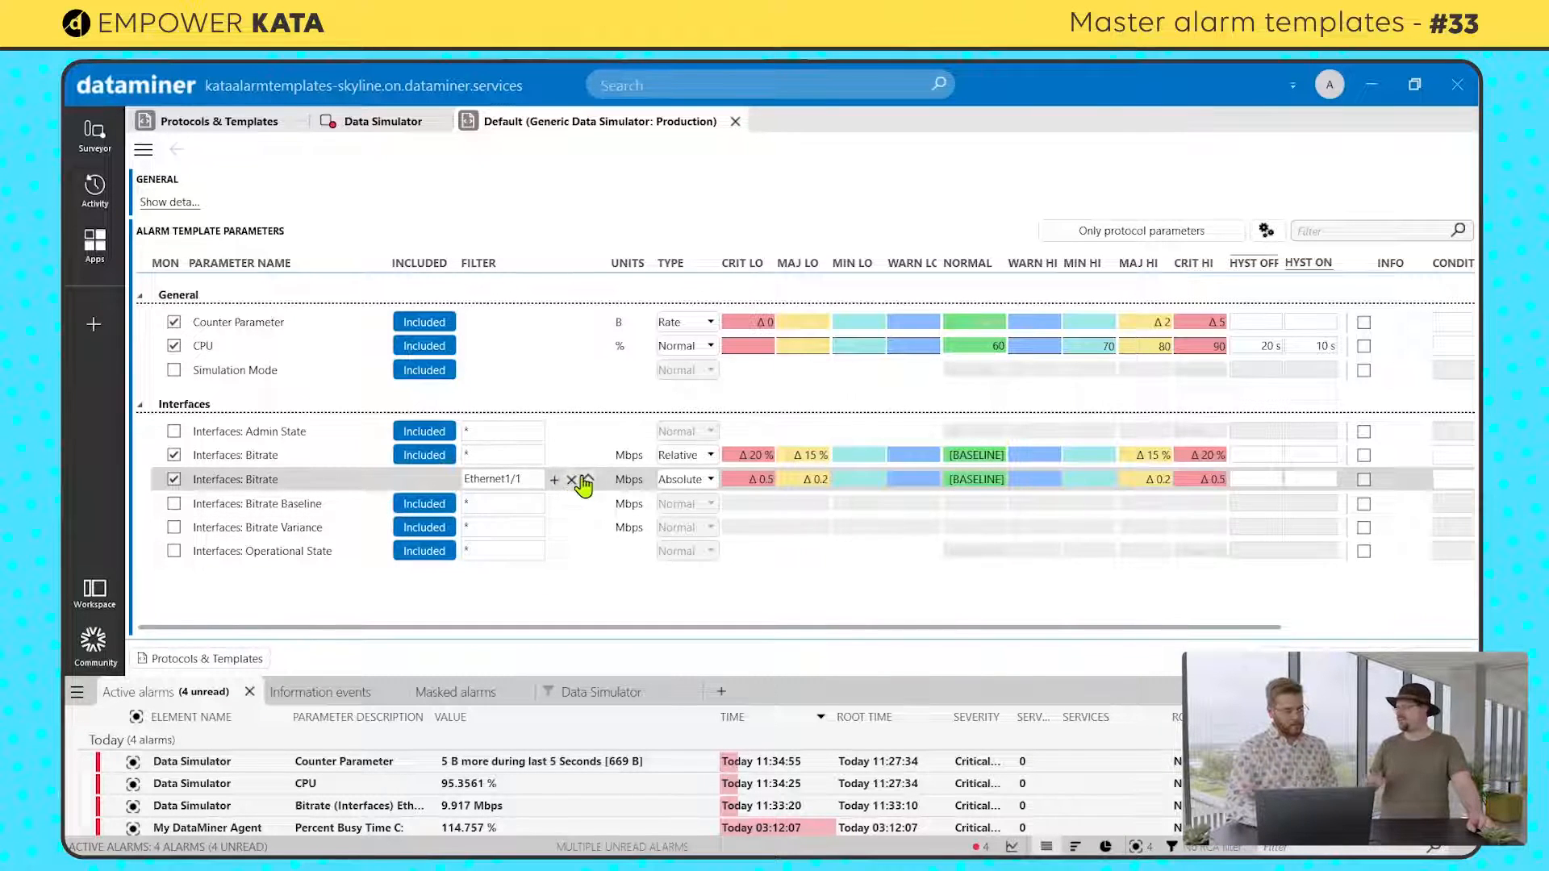
left_click(585, 481)
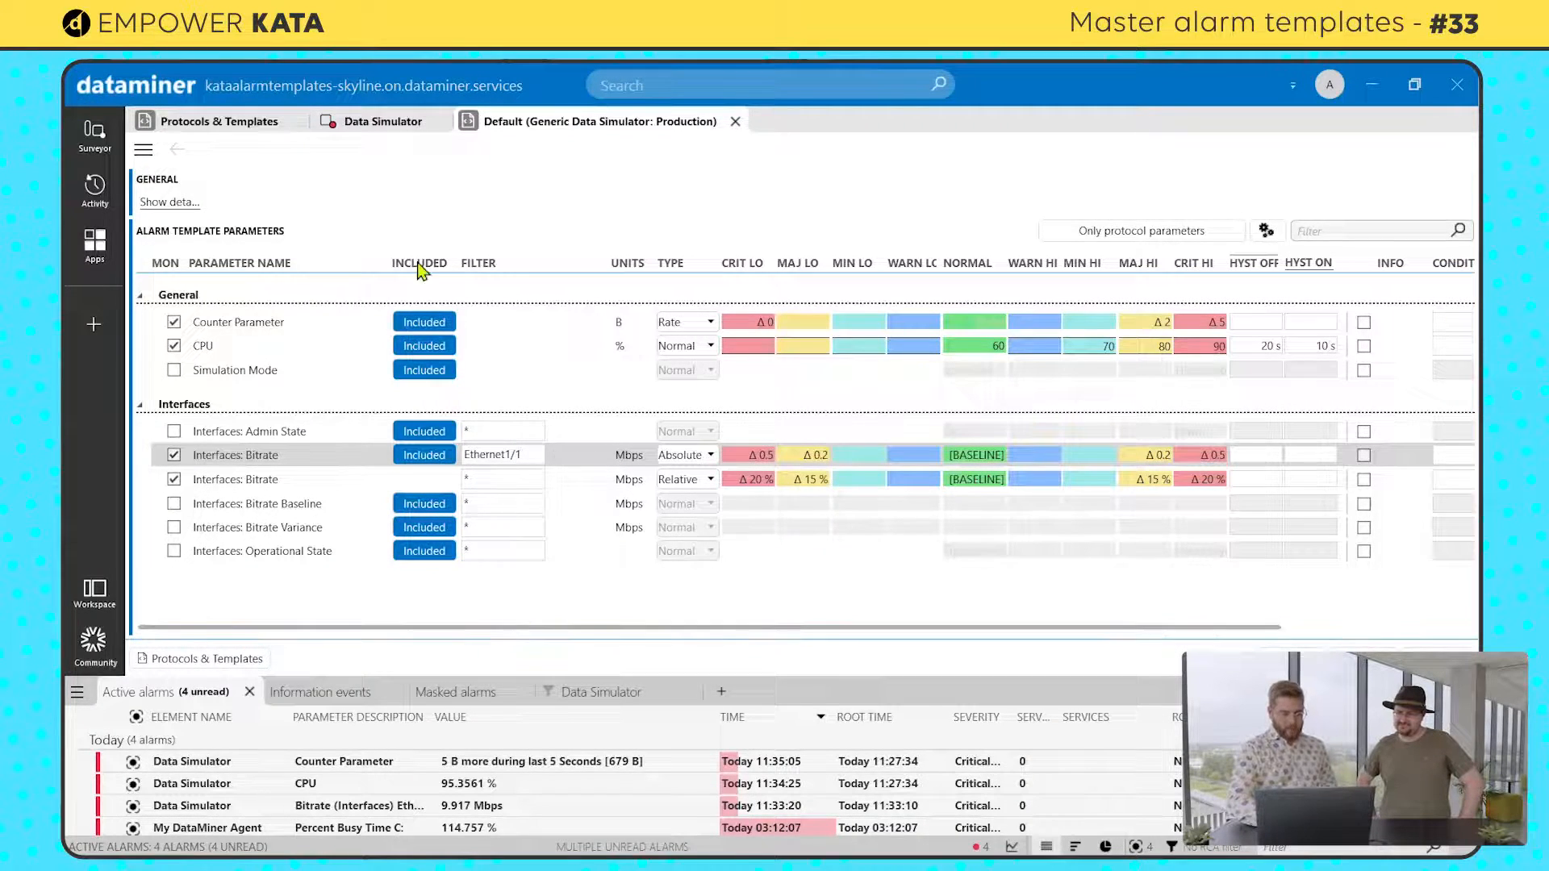
Step: Set the Bitrate Variance of interface Ethernet1/4 in the Data Simulator to 0 Mbps
left_click(358, 123)
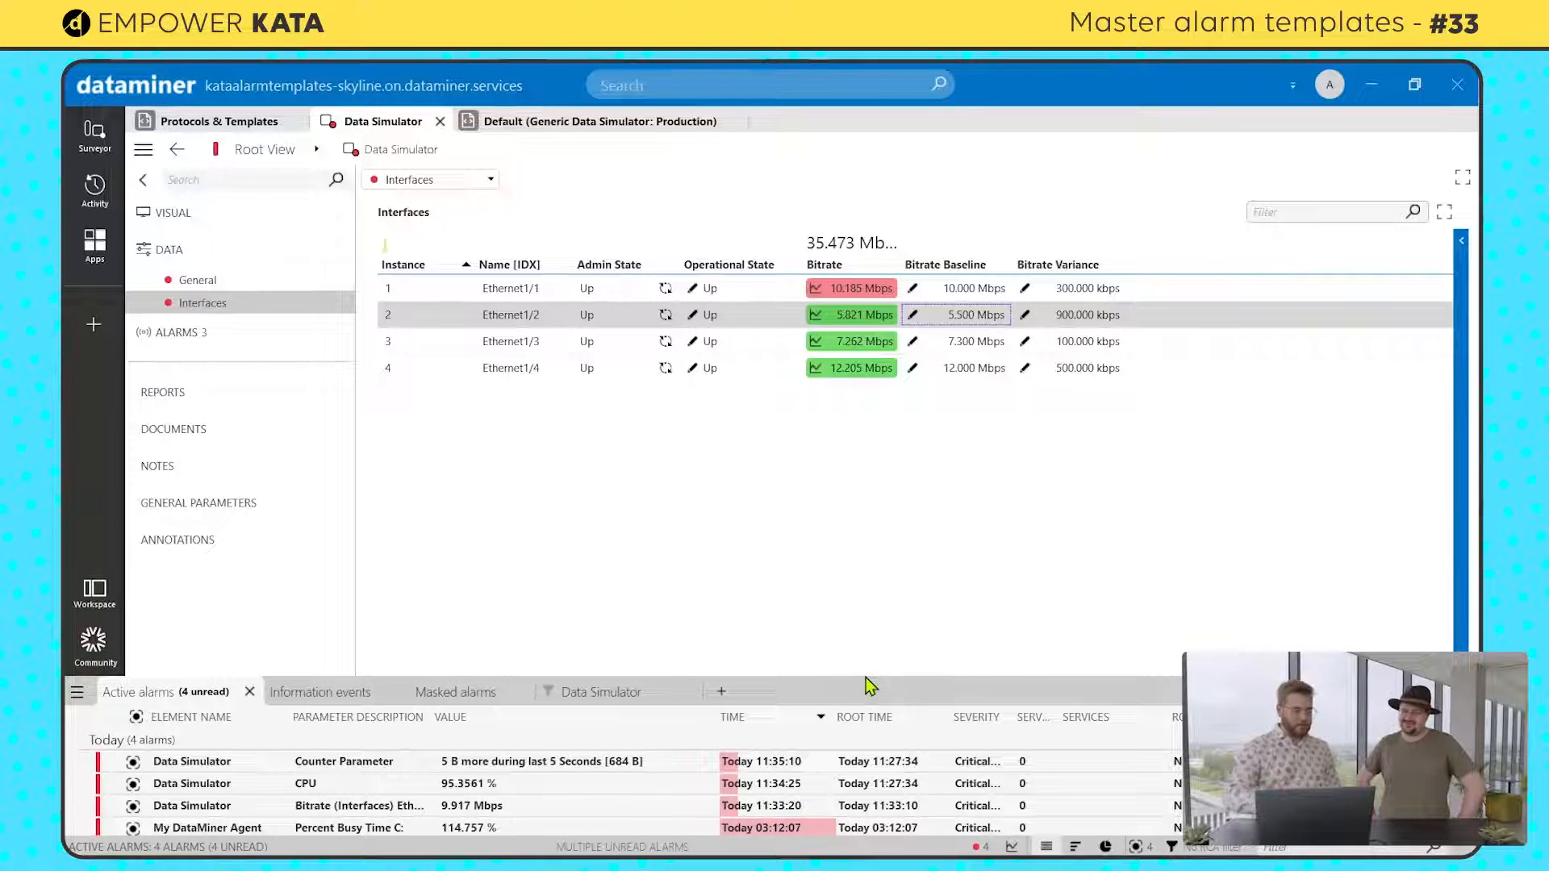
left_click(1027, 369)
type("0")
key("Return")
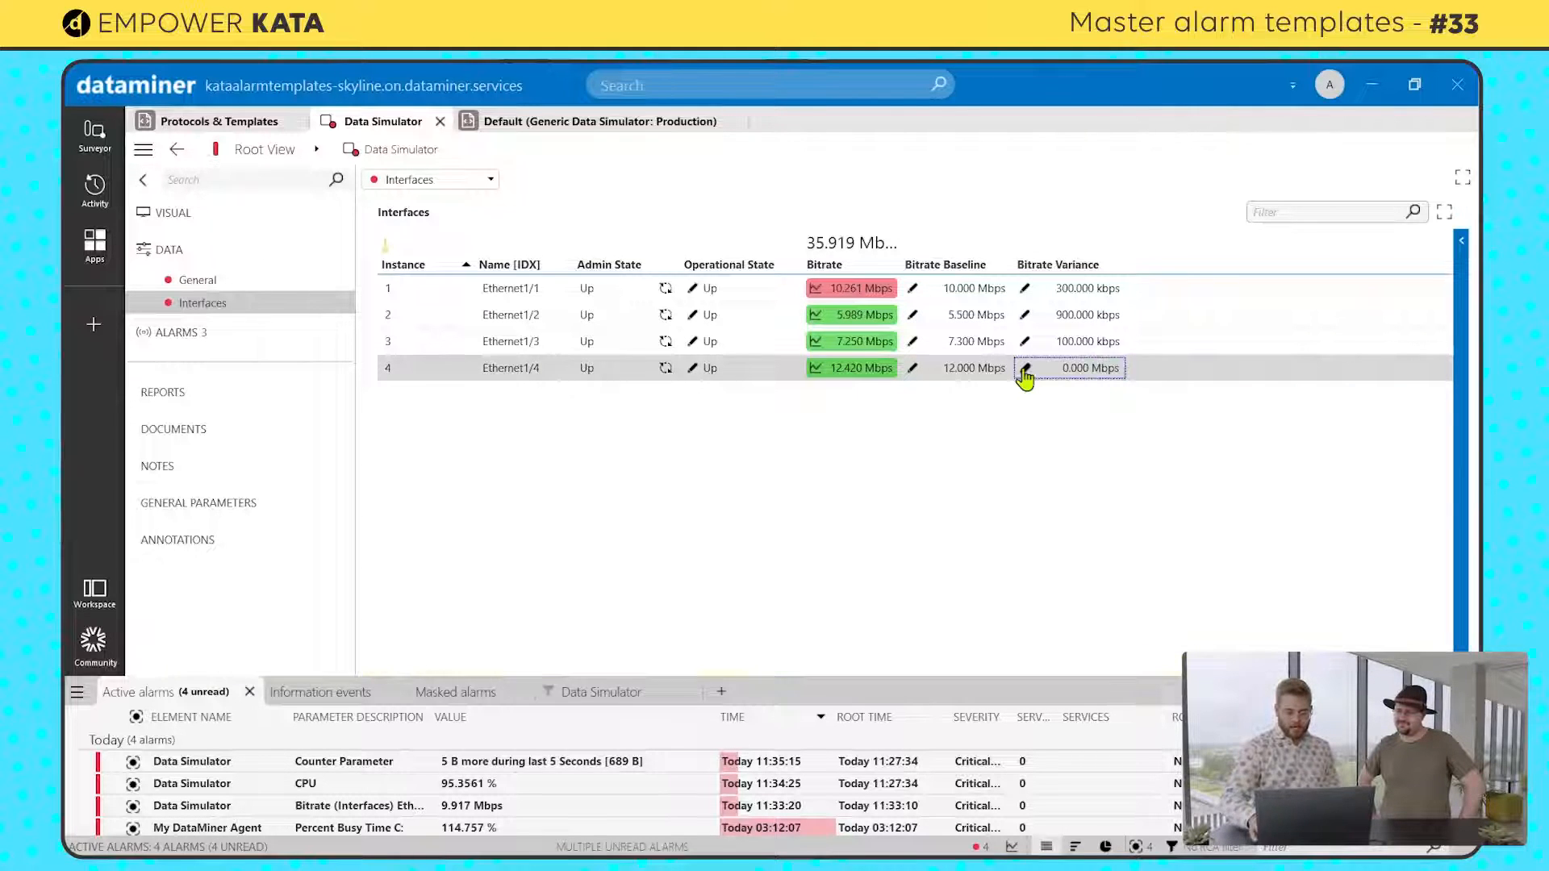
Step: Set the Bitrate Baseline of interface Ethernet1/4 to 0 Mbps and switch its Admin State to Down
left_click(914, 369)
type("000")
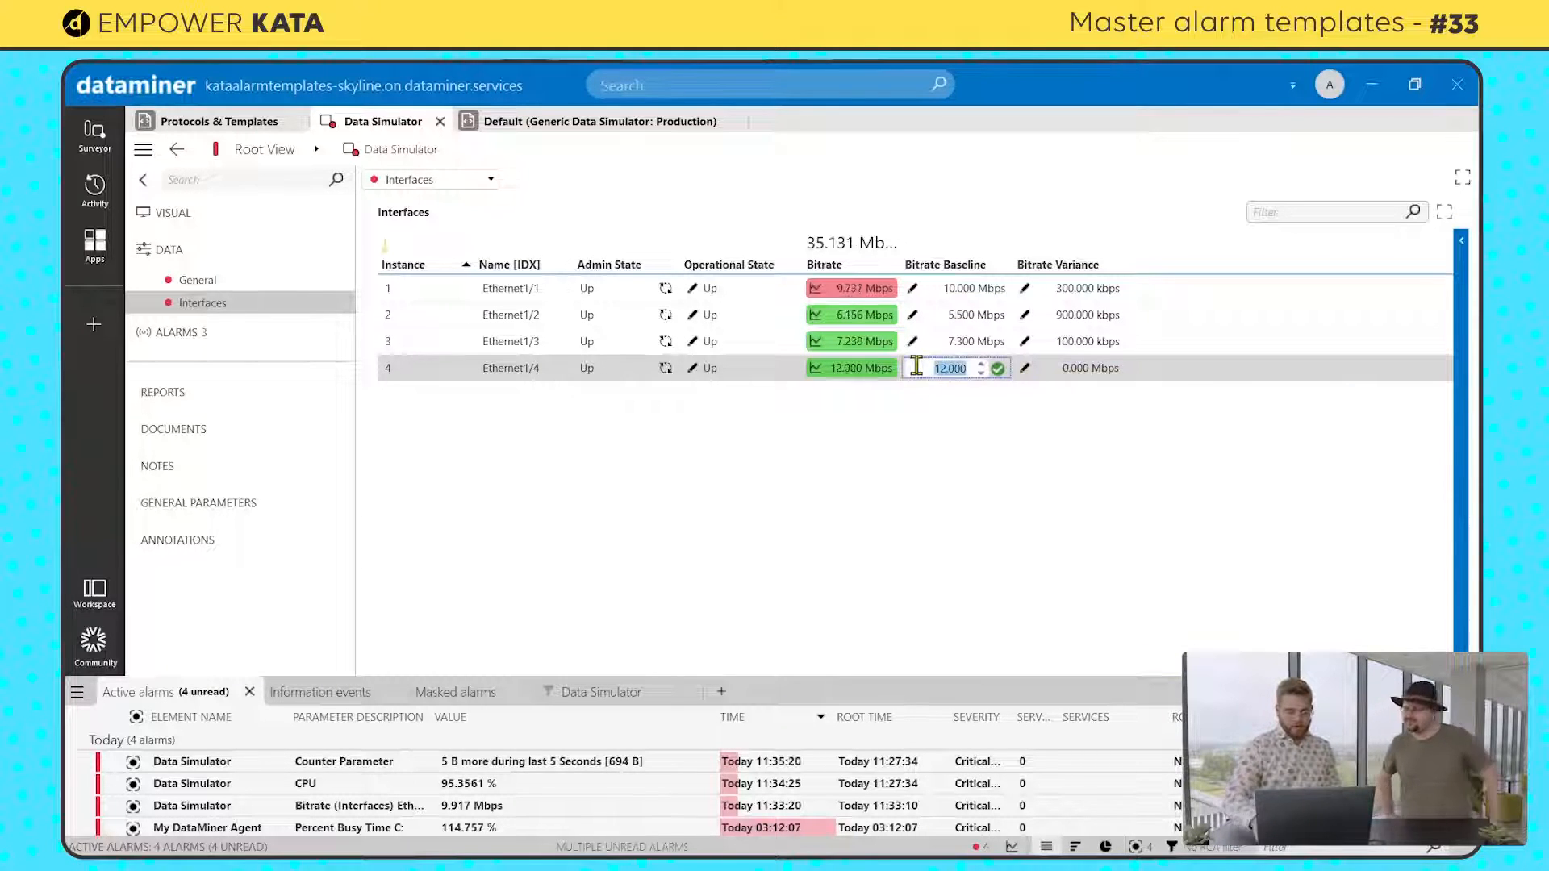
key("Return")
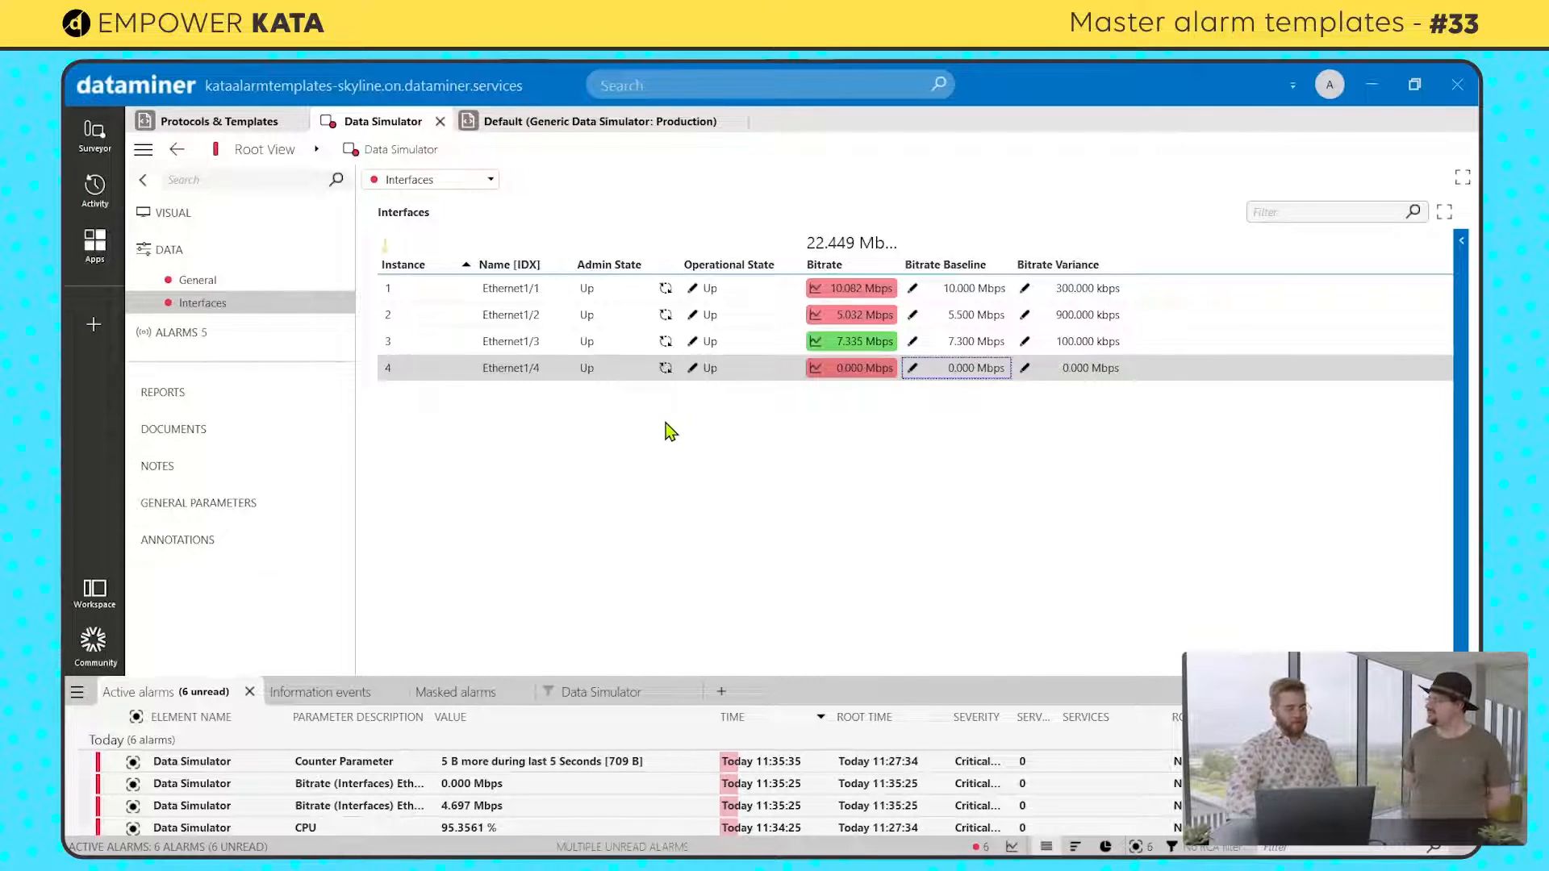
left_click(665, 368)
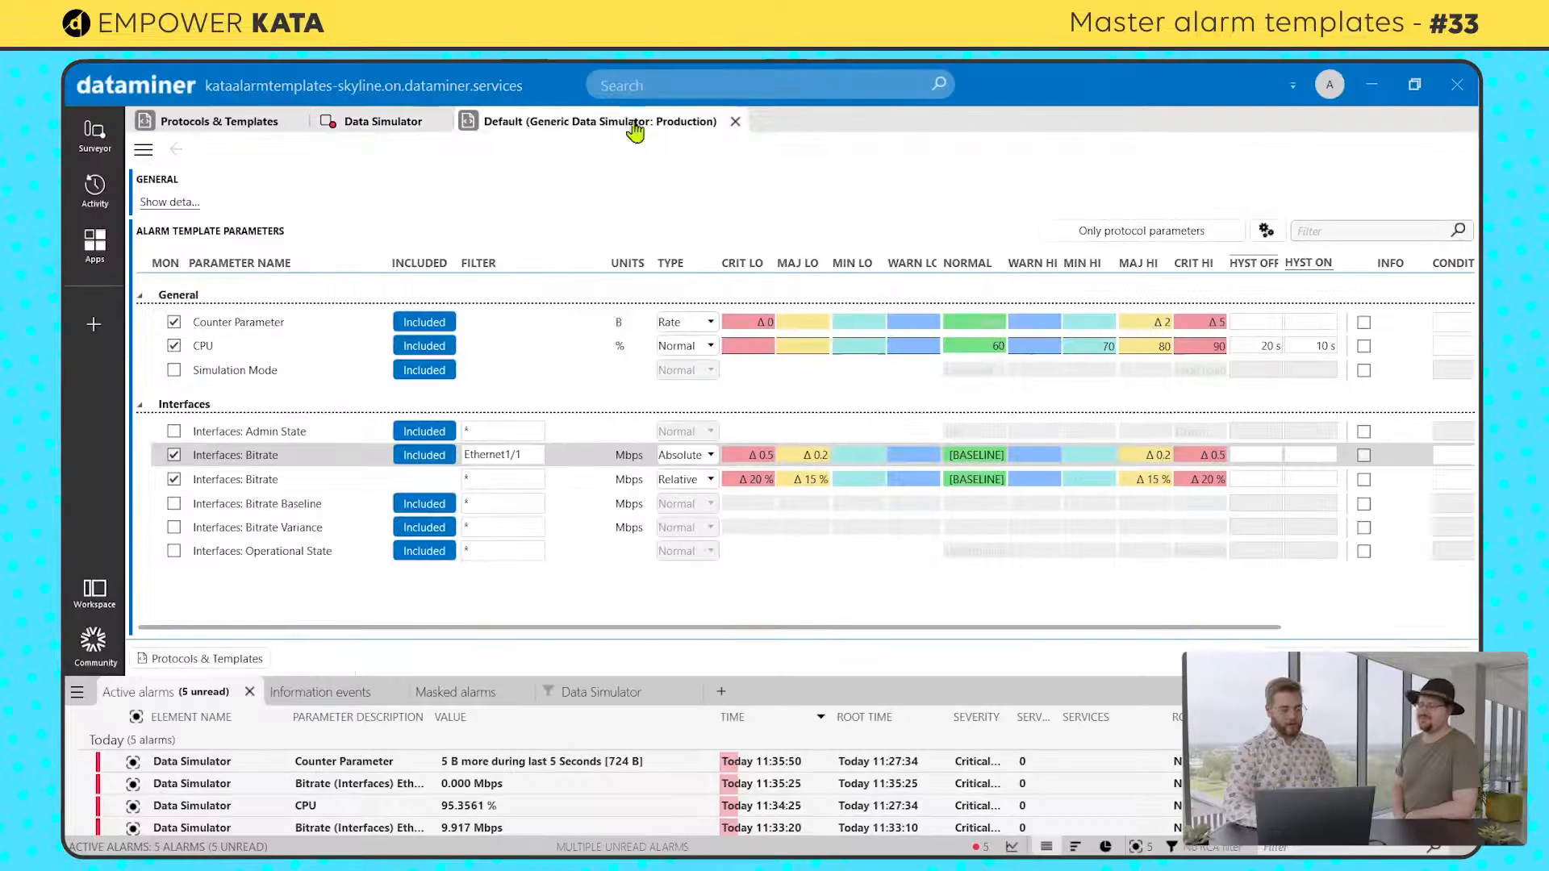
Step: Widen the Condition column of the Default alarm template and start a new condition named Admin State for the Ethernet1/1 Bitrate entry
left_click_drag(764, 630, 976, 627)
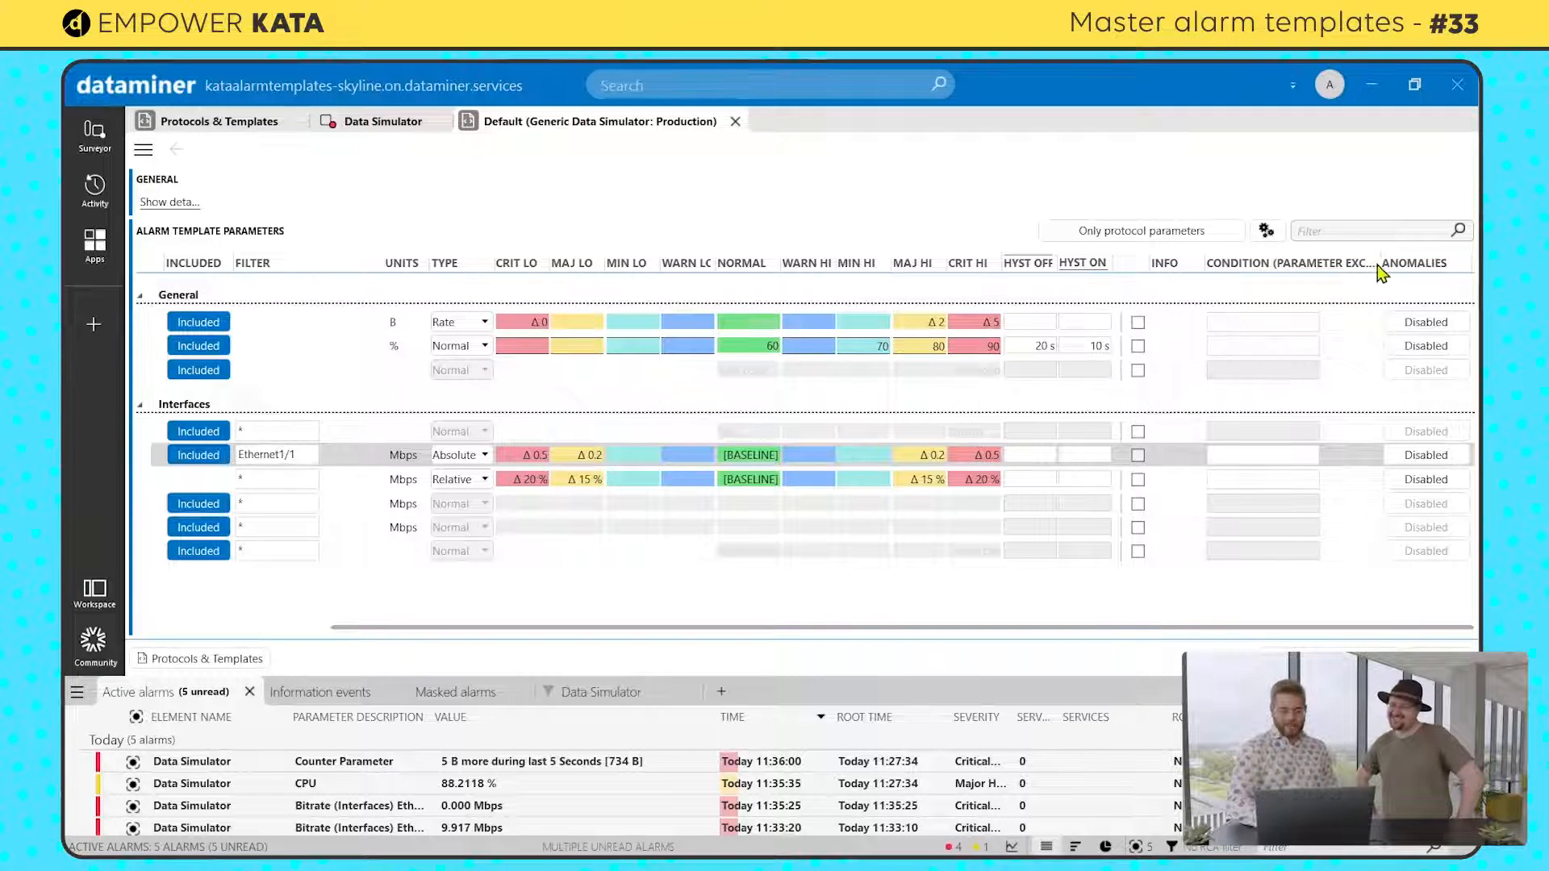
left_click_drag(1377, 264, 1462, 263)
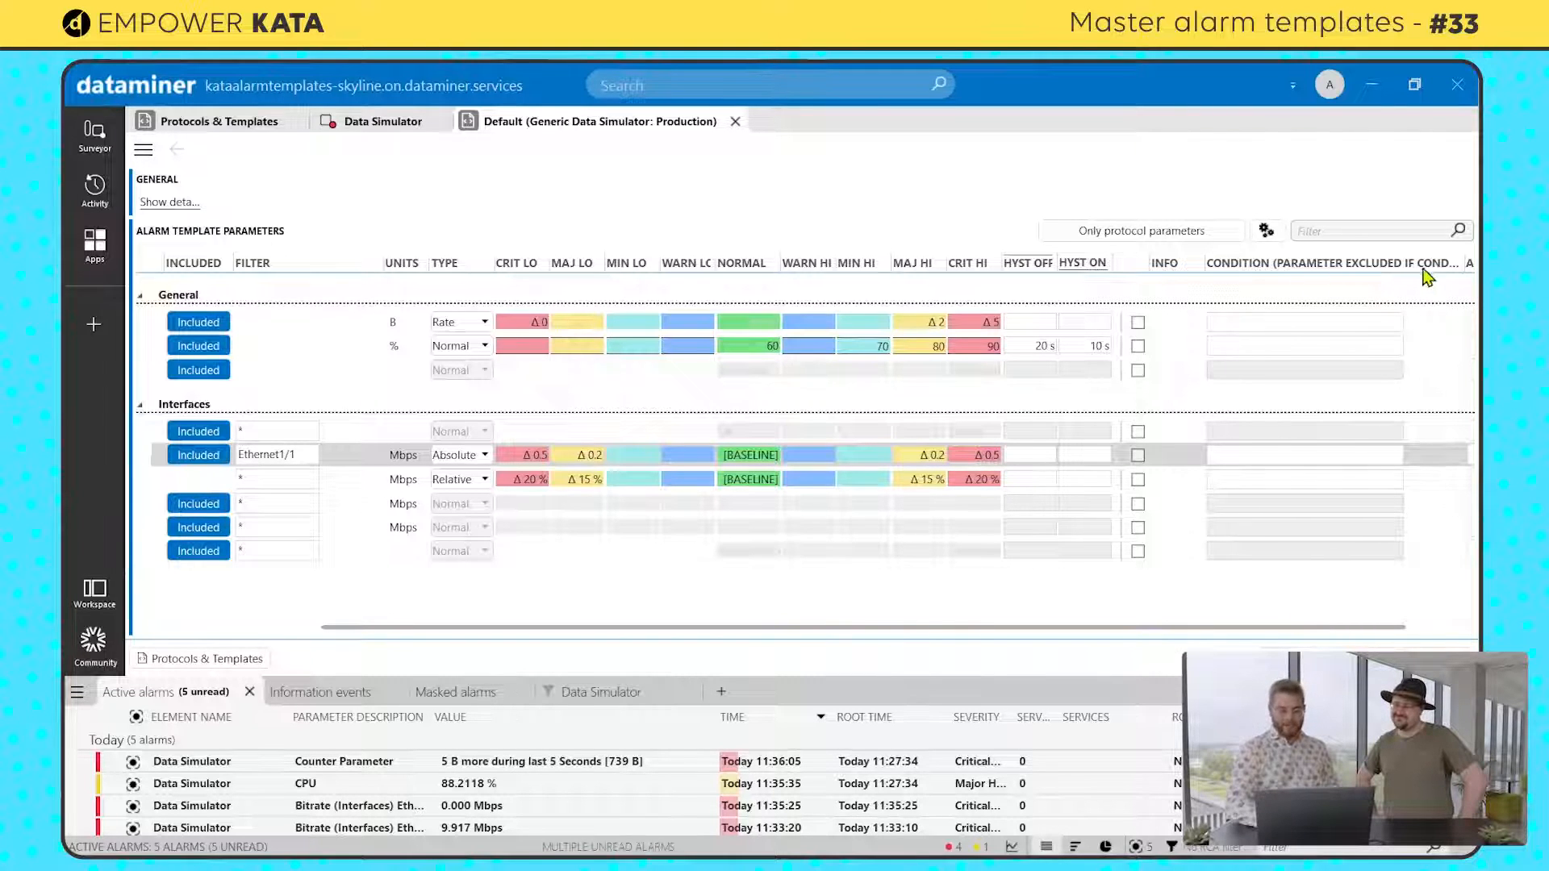
left_click(1277, 458)
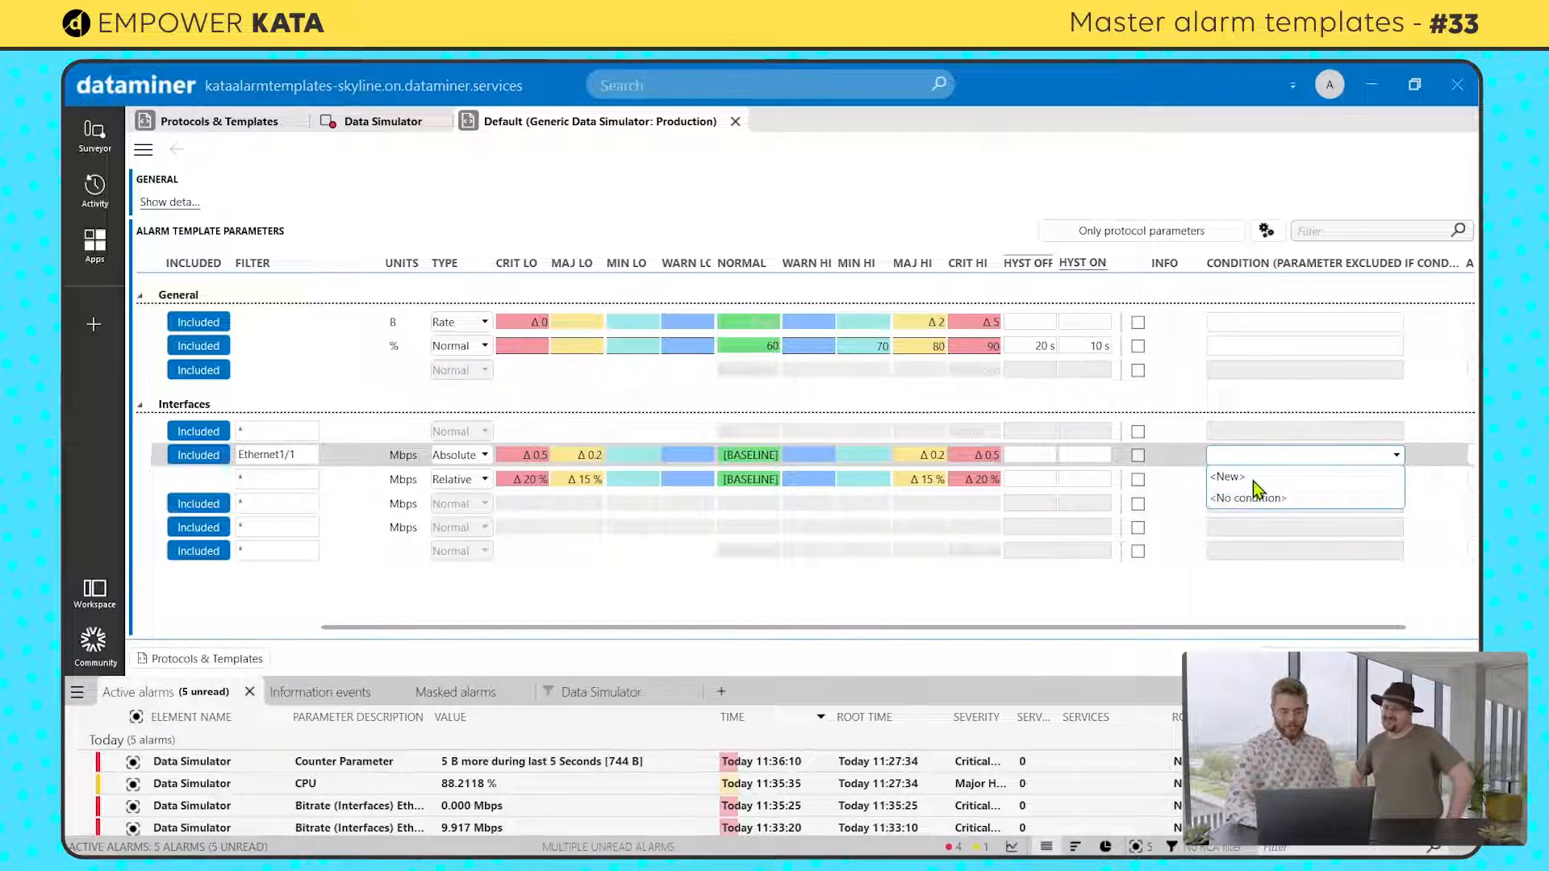
left_click(1230, 477)
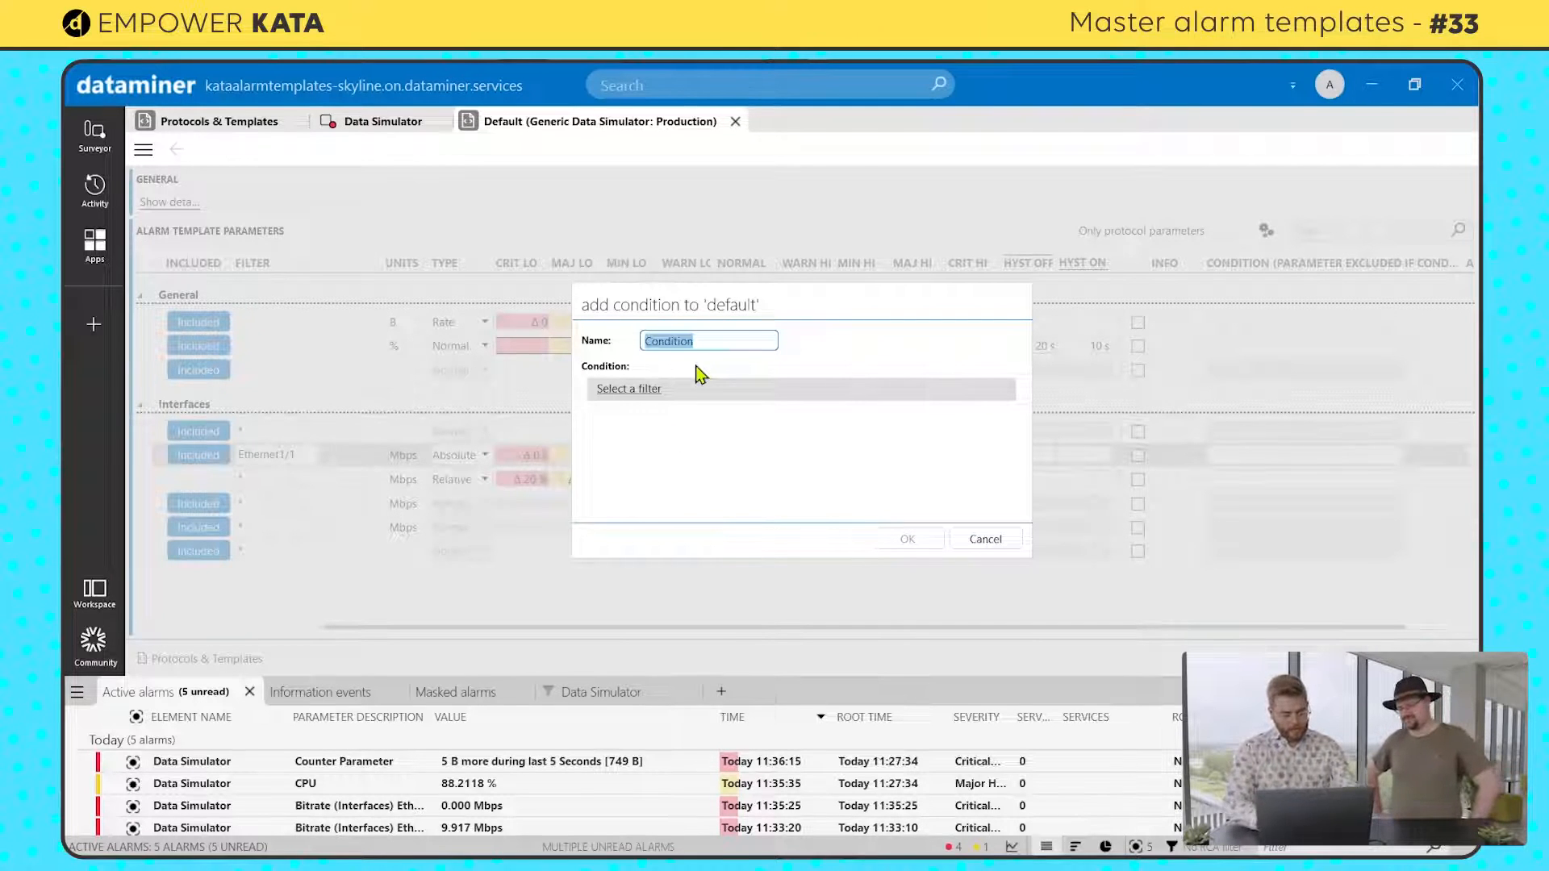
type("Admin State")
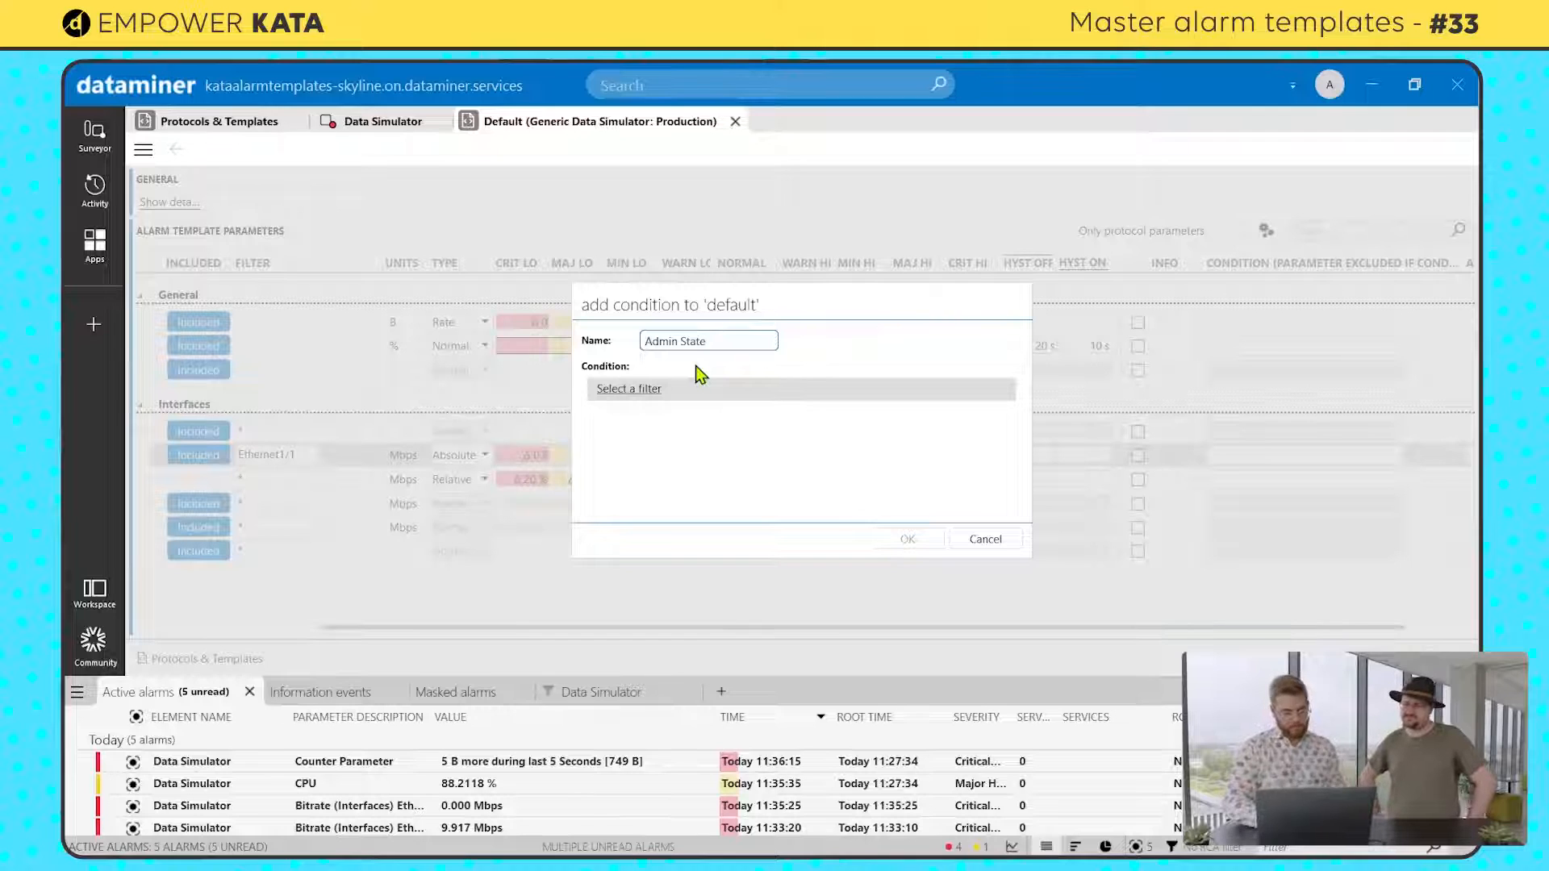
Step: Define the condition so that Interfaces: Admin State is equal to Down for all rows, and save it
left_click(628, 390)
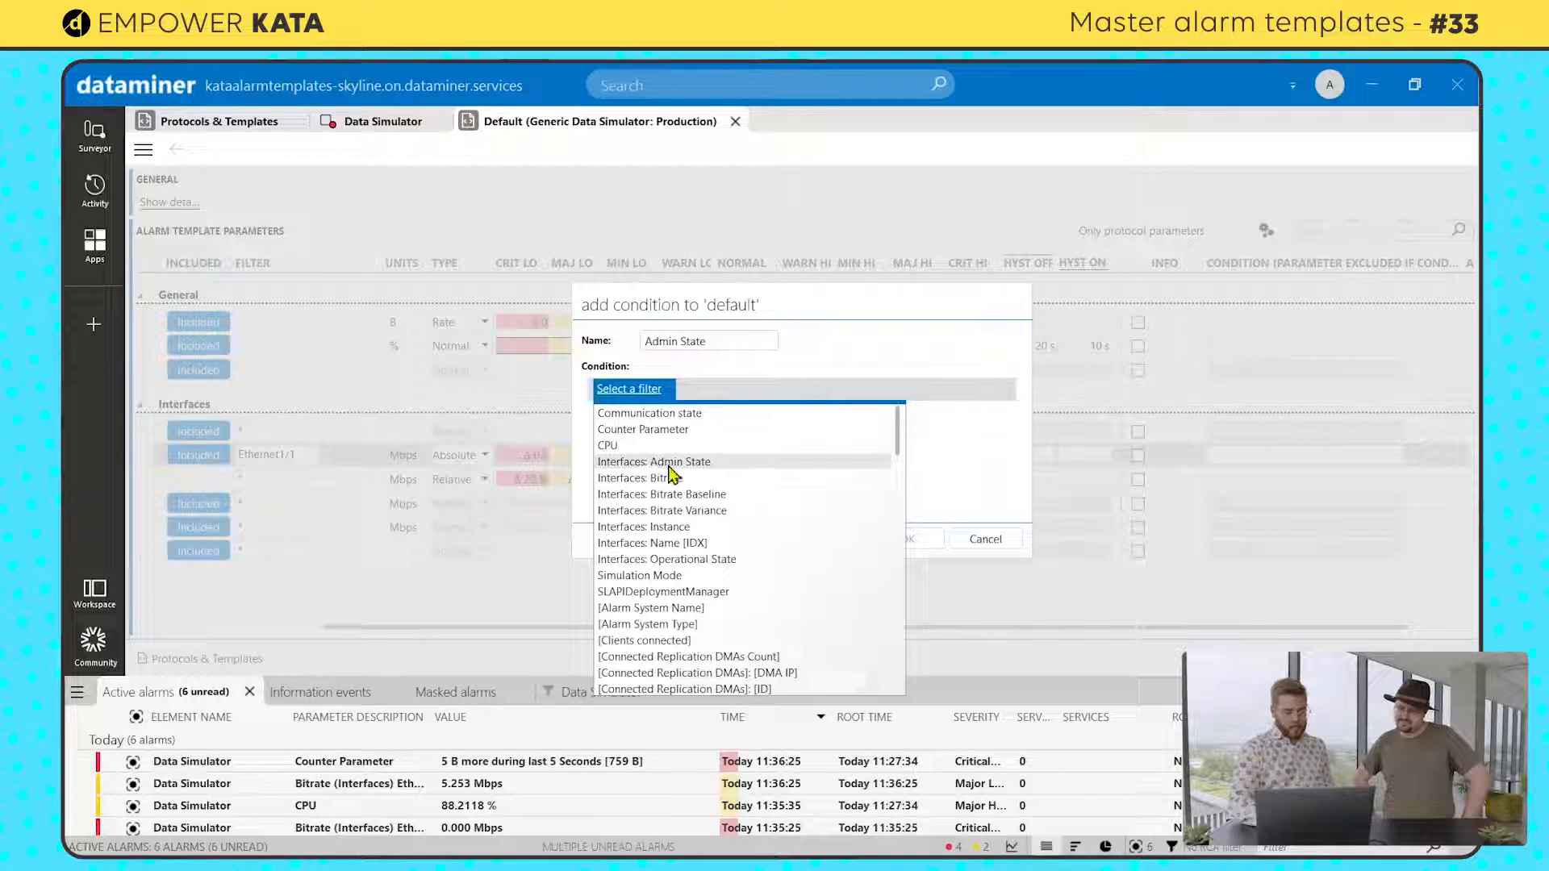
left_click(637, 462)
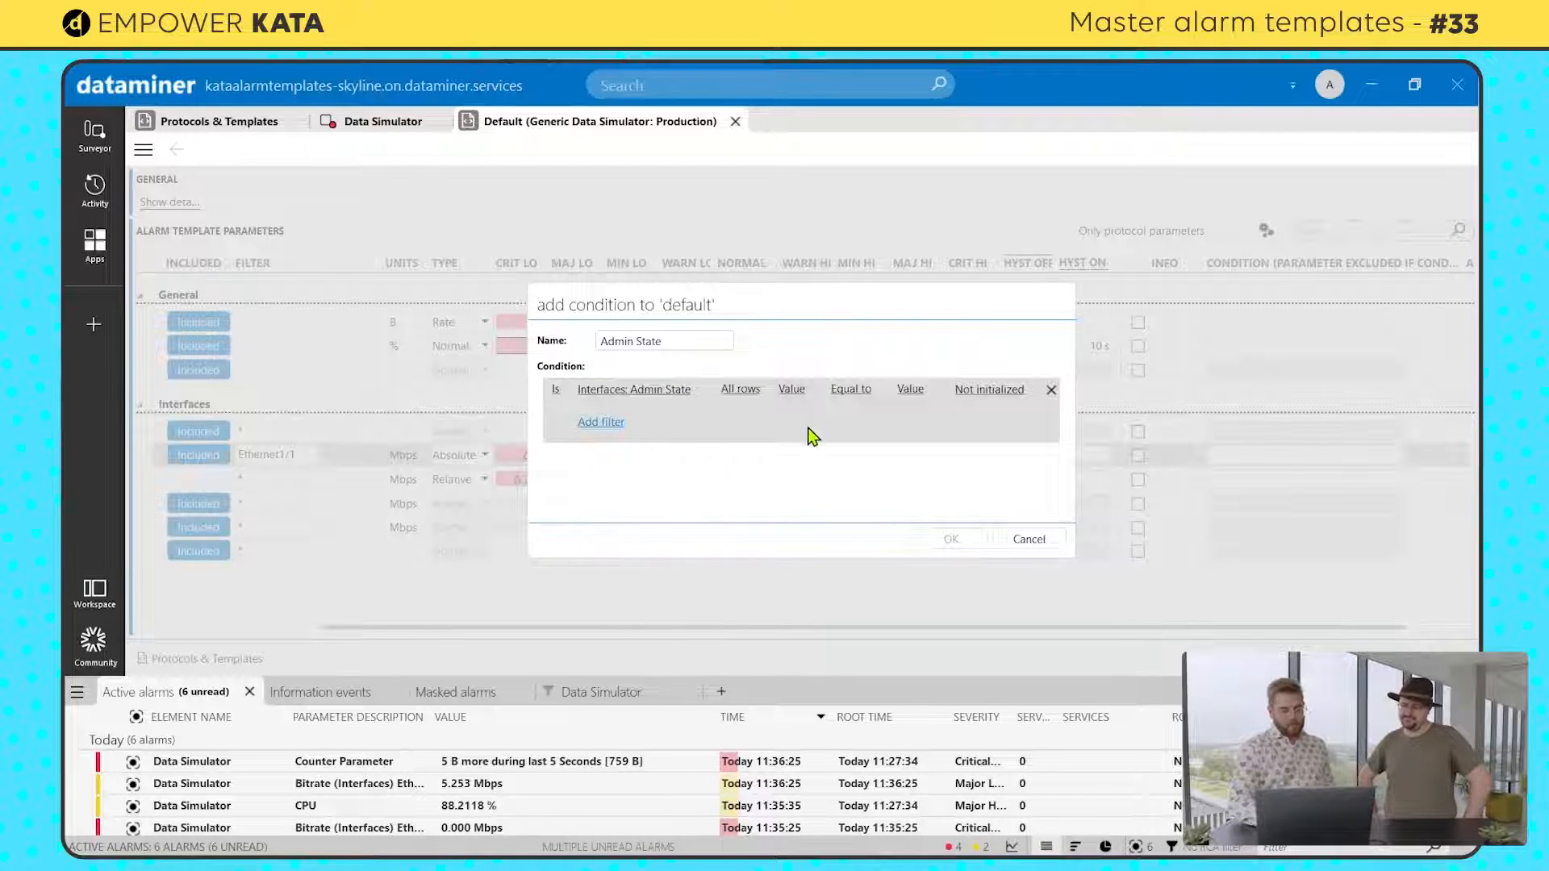
left_click(973, 389)
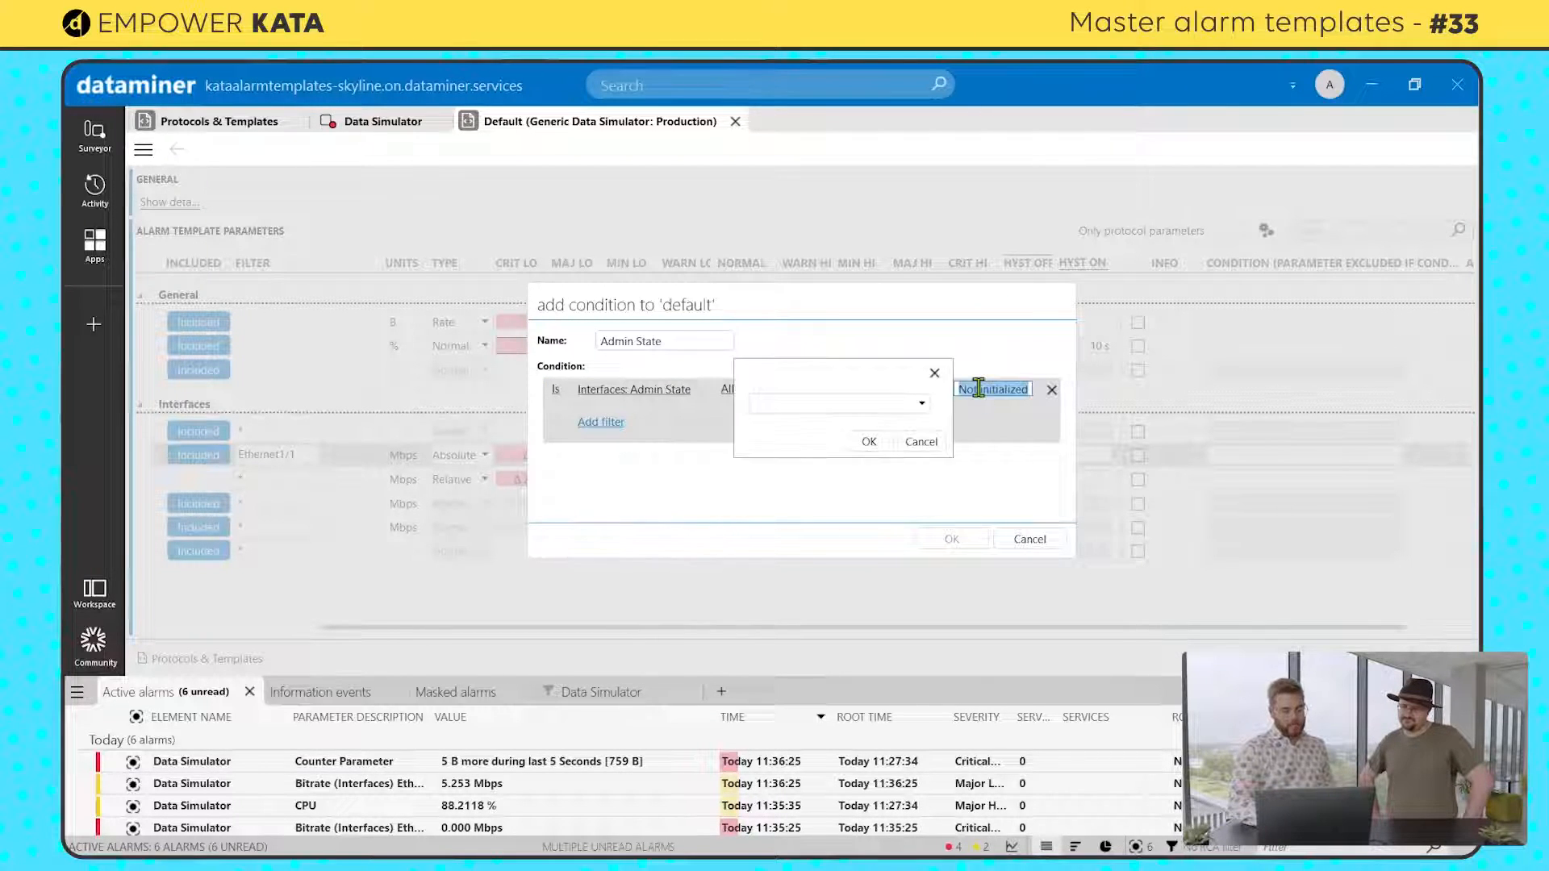
left_click(918, 405)
left_click(836, 441)
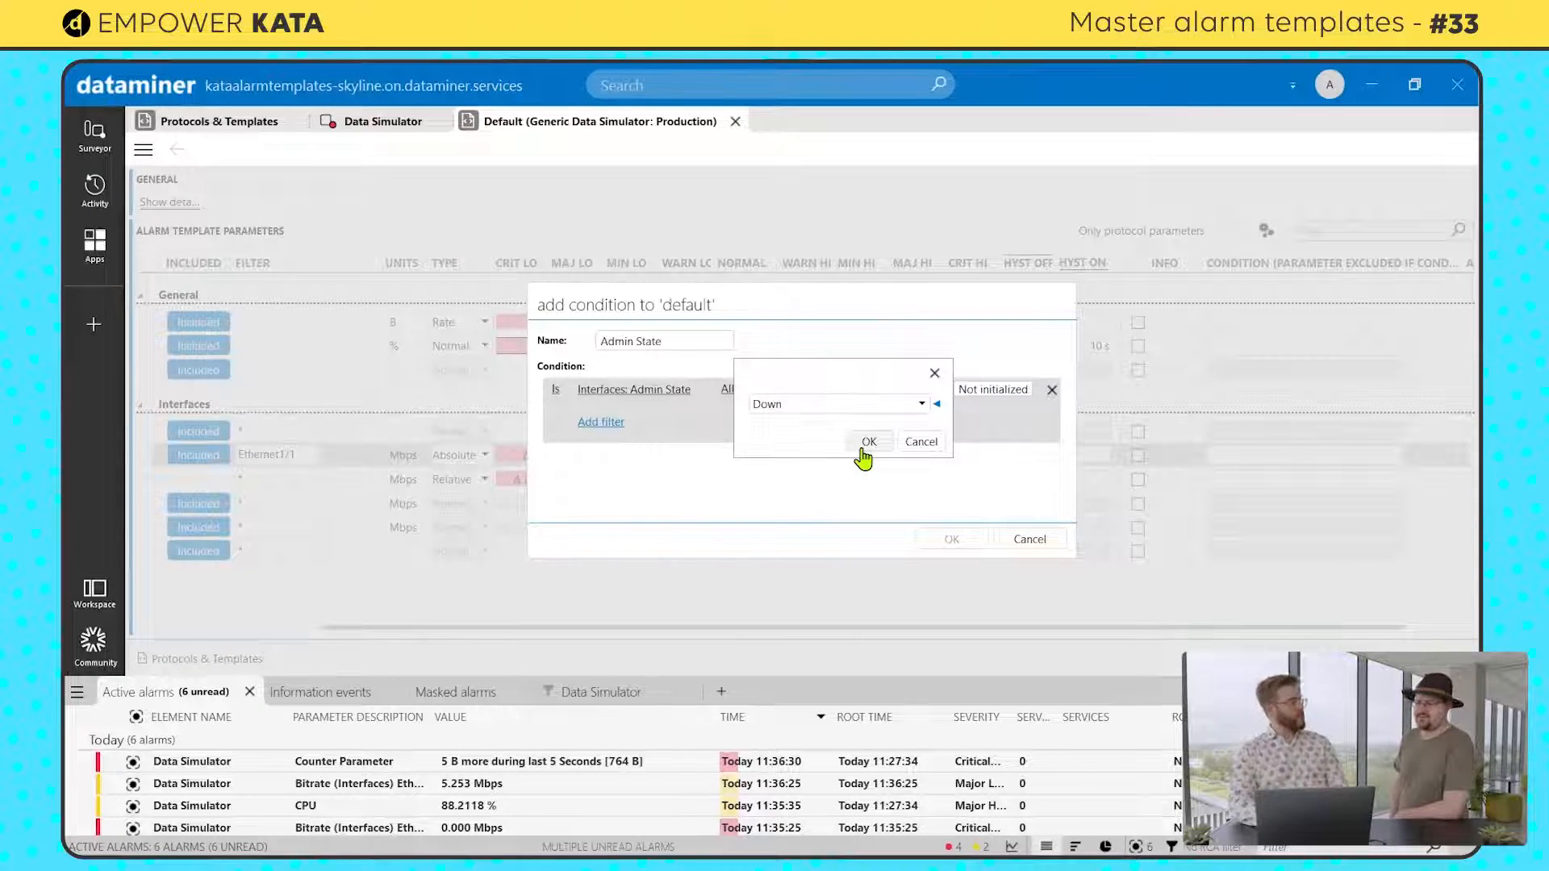
left_click(864, 450)
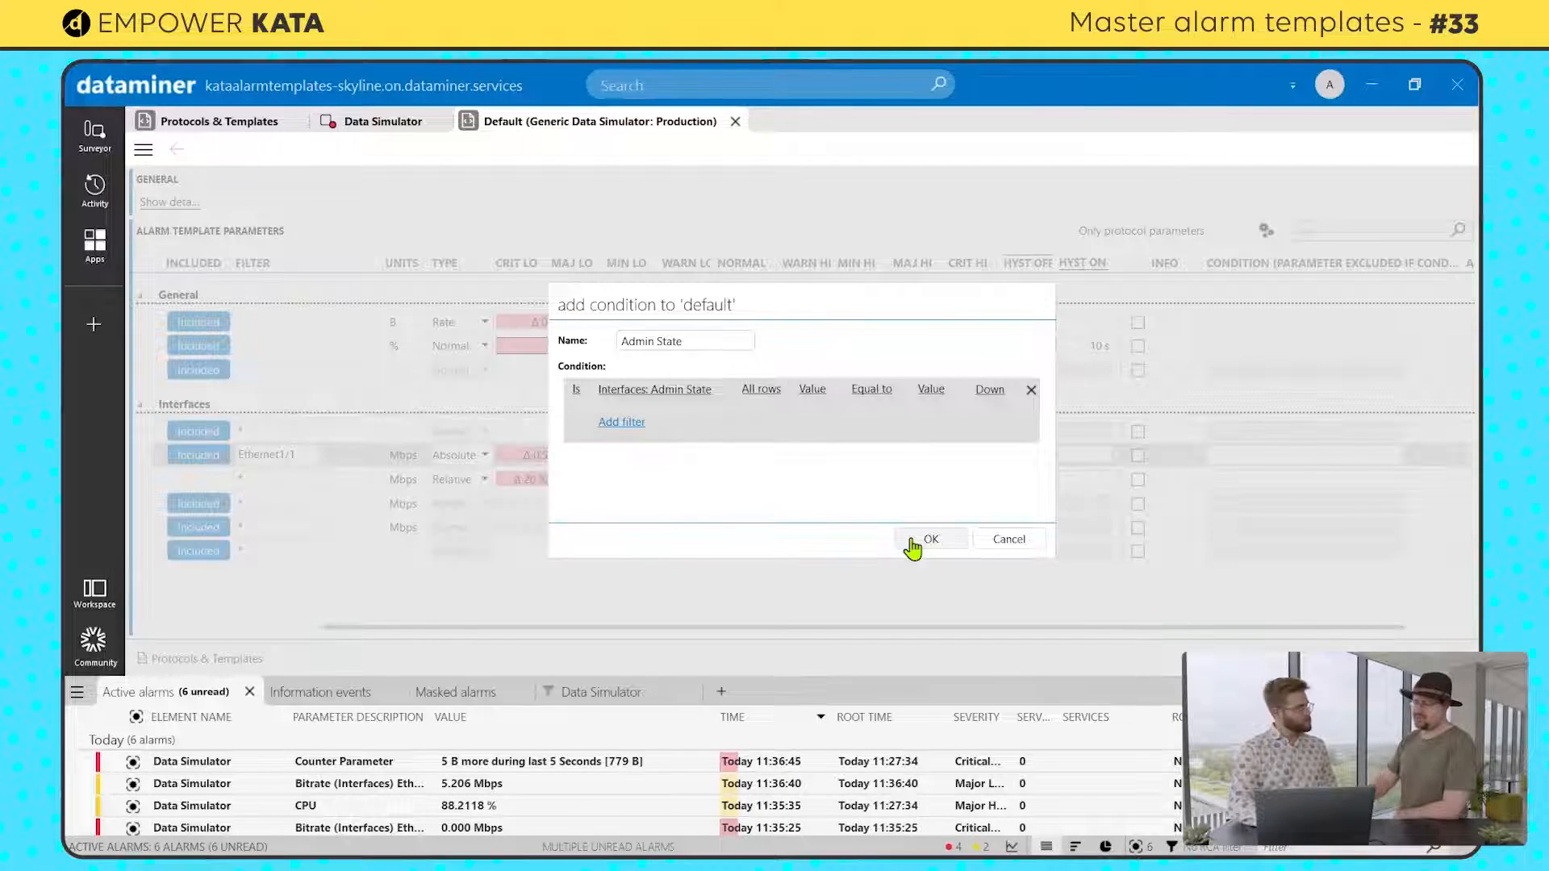
left_click(913, 542)
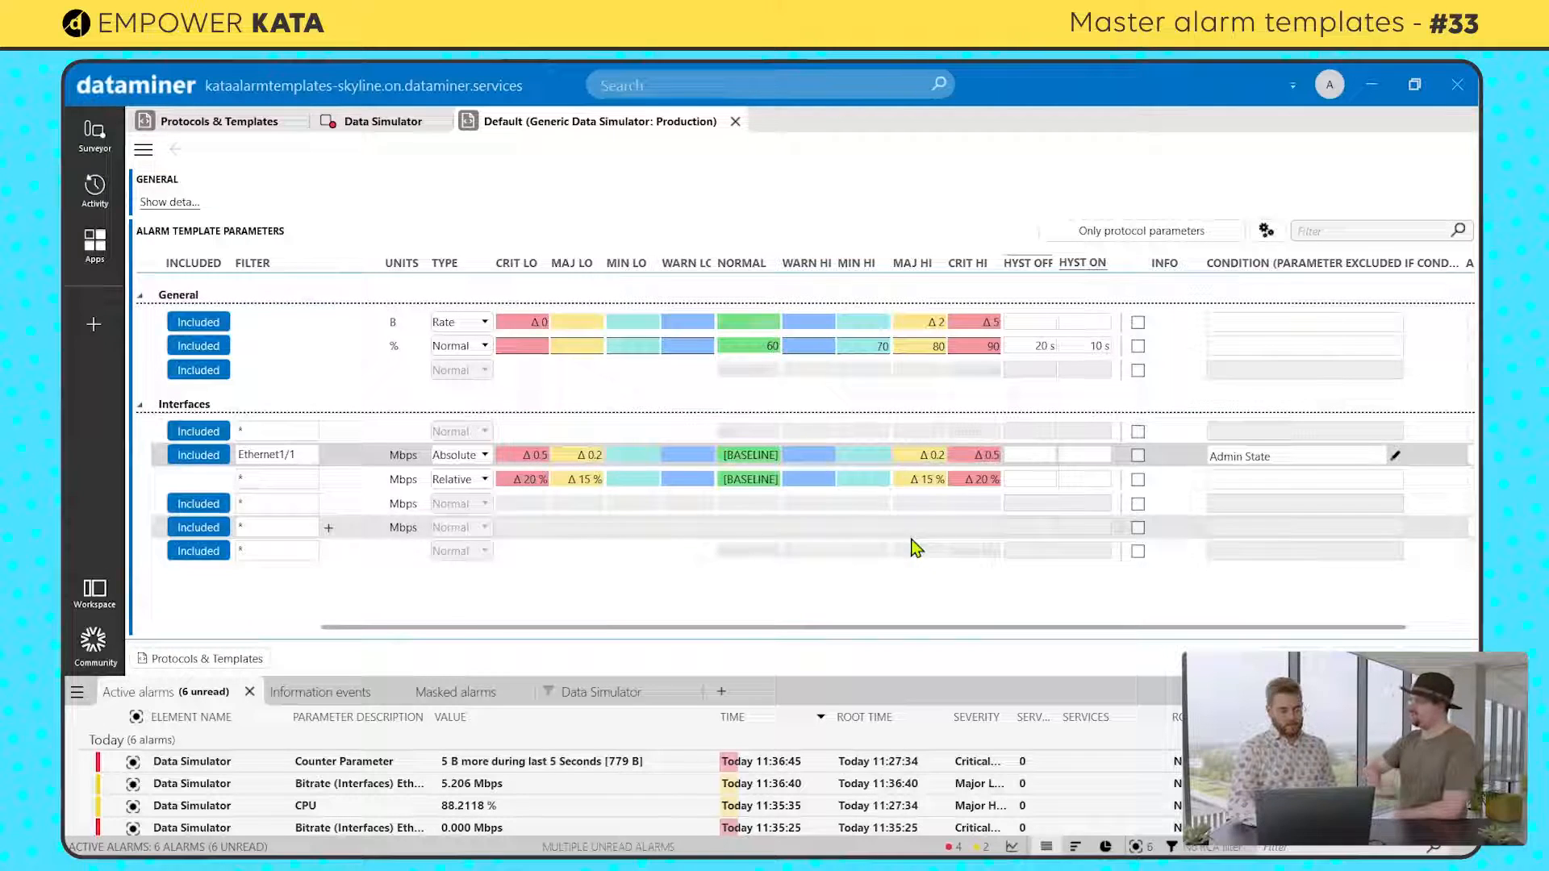
Step: Assign the Admin State condition to the wildcard Bitrate entry and switch interface Ethernet1/2's Admin State to Down in the Data Simulator
left_click(1291, 482)
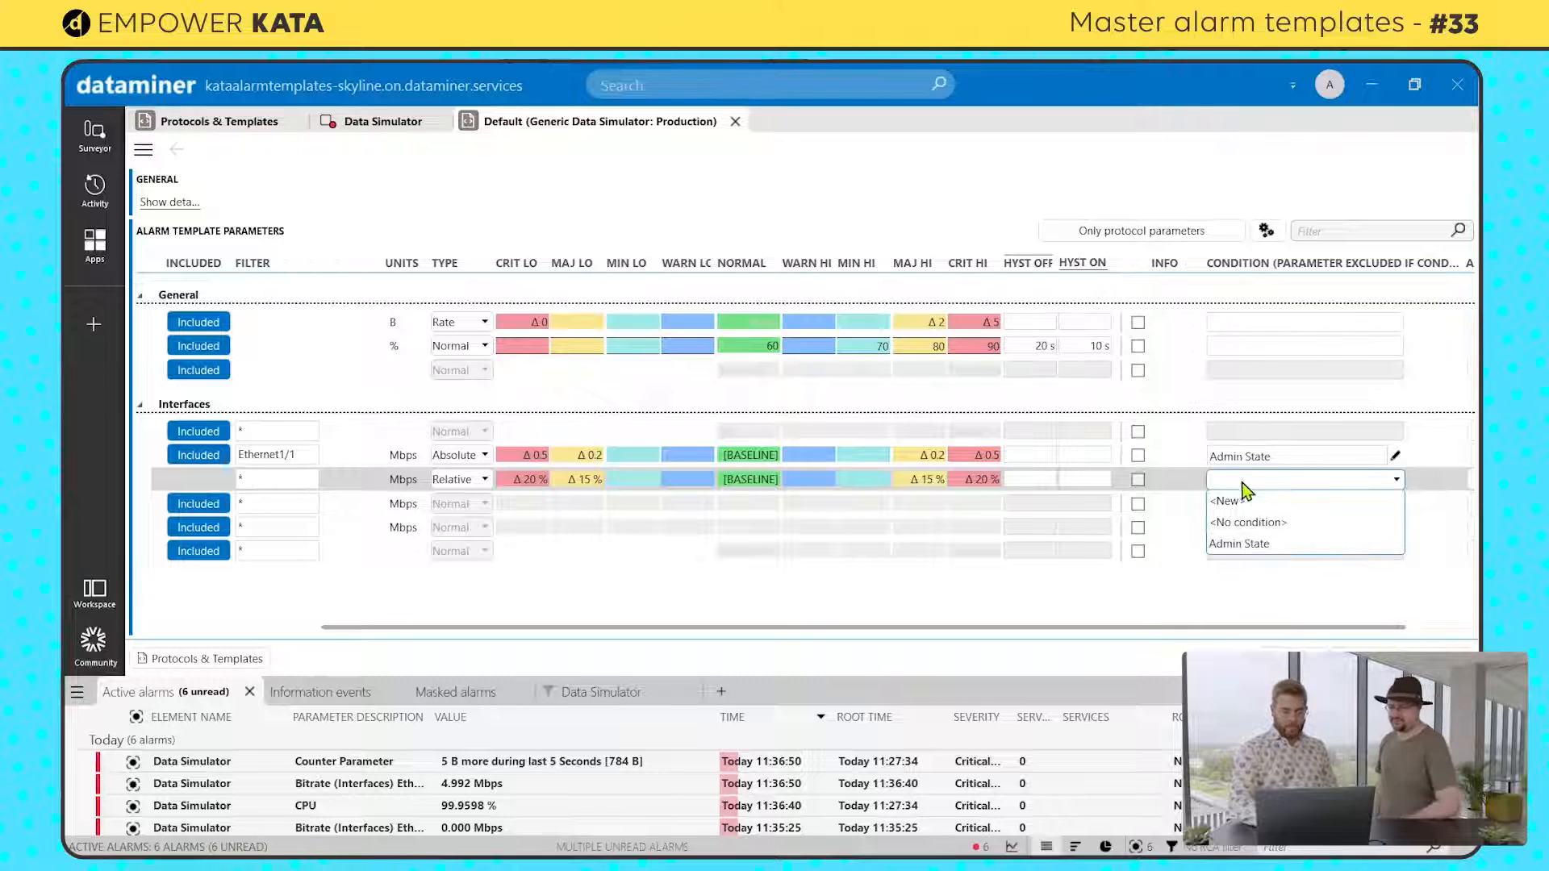
left_click(1258, 545)
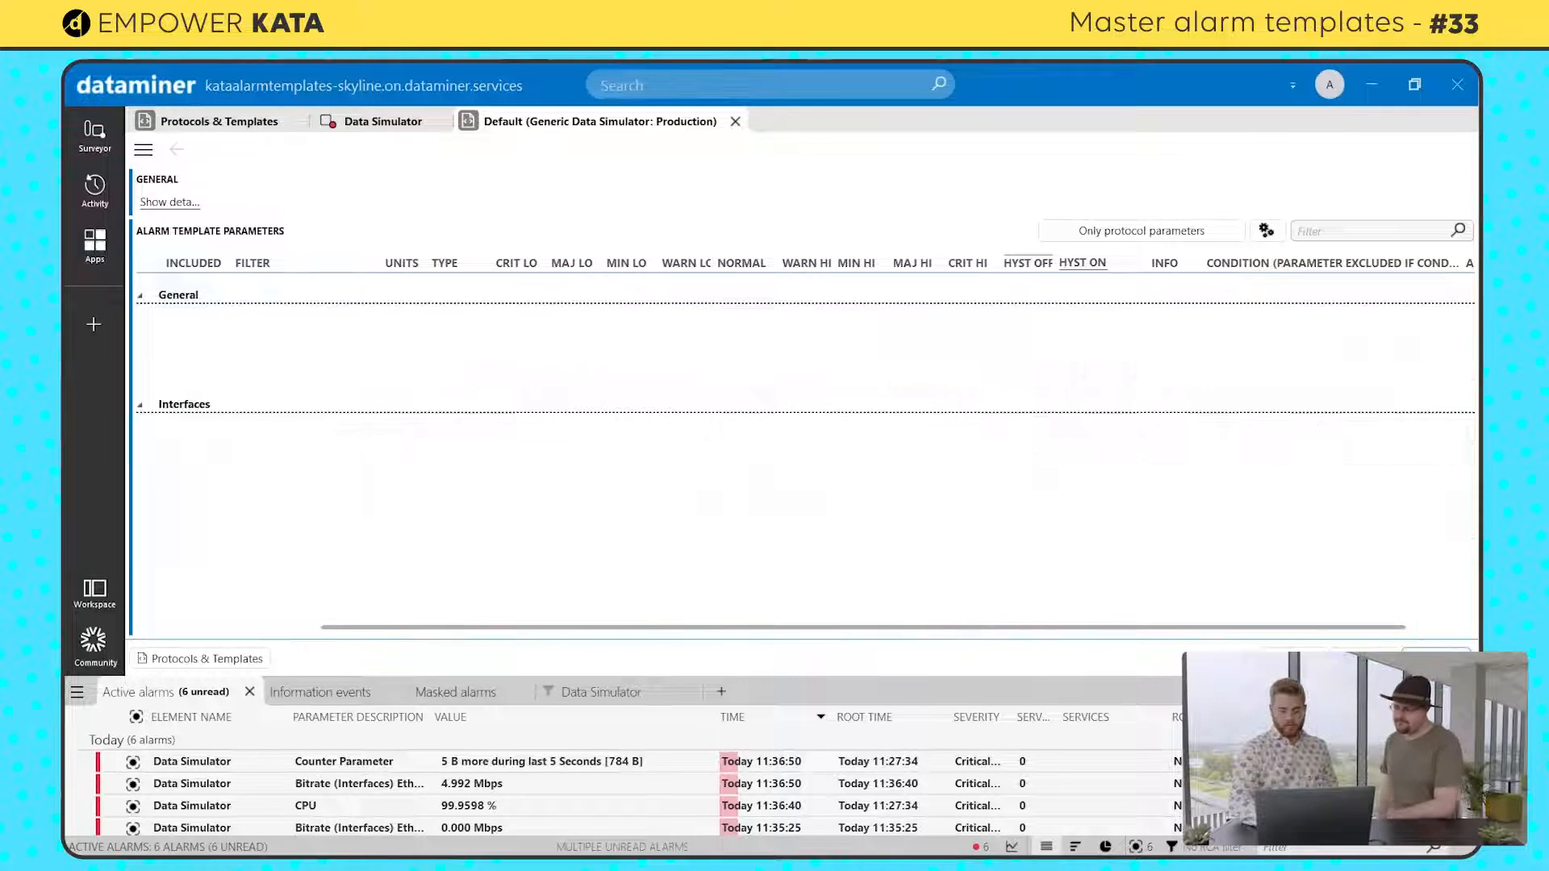
left_click(370, 123)
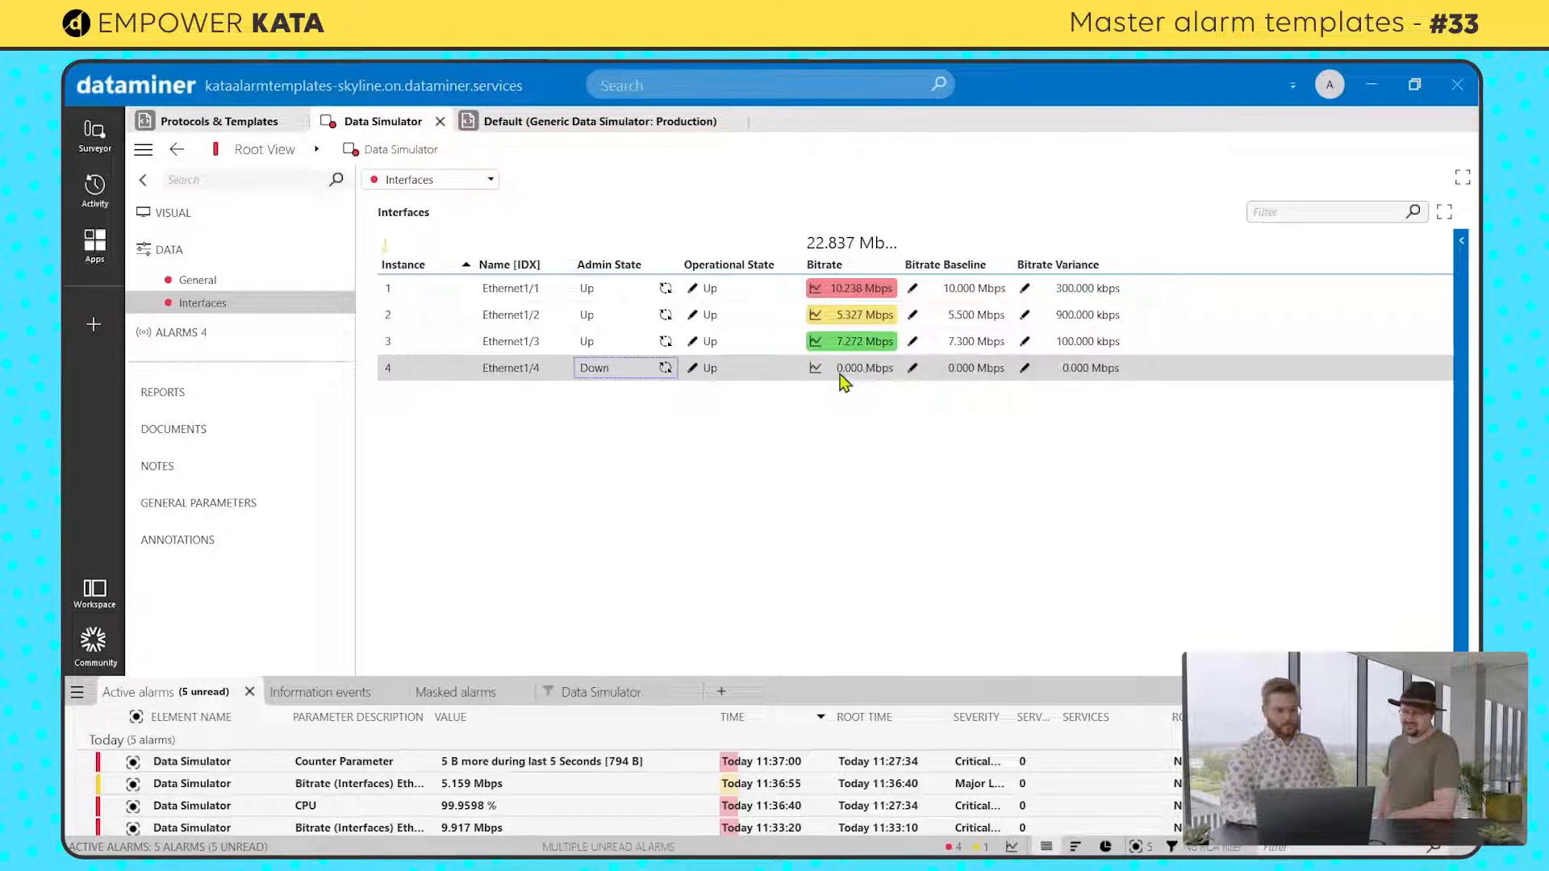
left_click(665, 315)
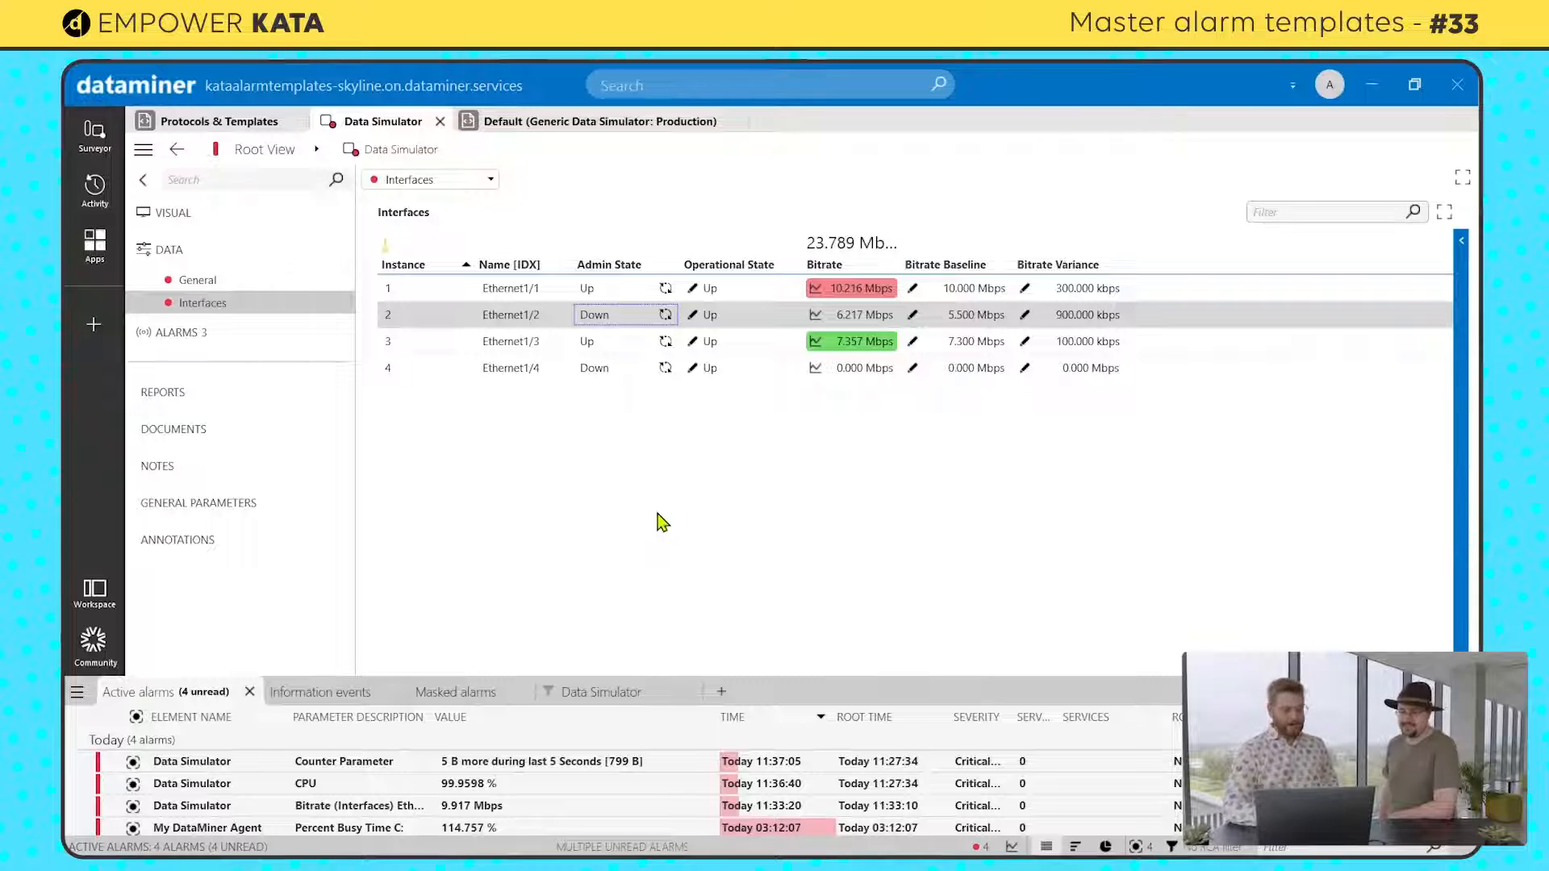
Step: Turn on automatic baseline updates in the baseline details of the Ethernet1/1 Bitrate entry in the Default alarm template
left_click(622, 121)
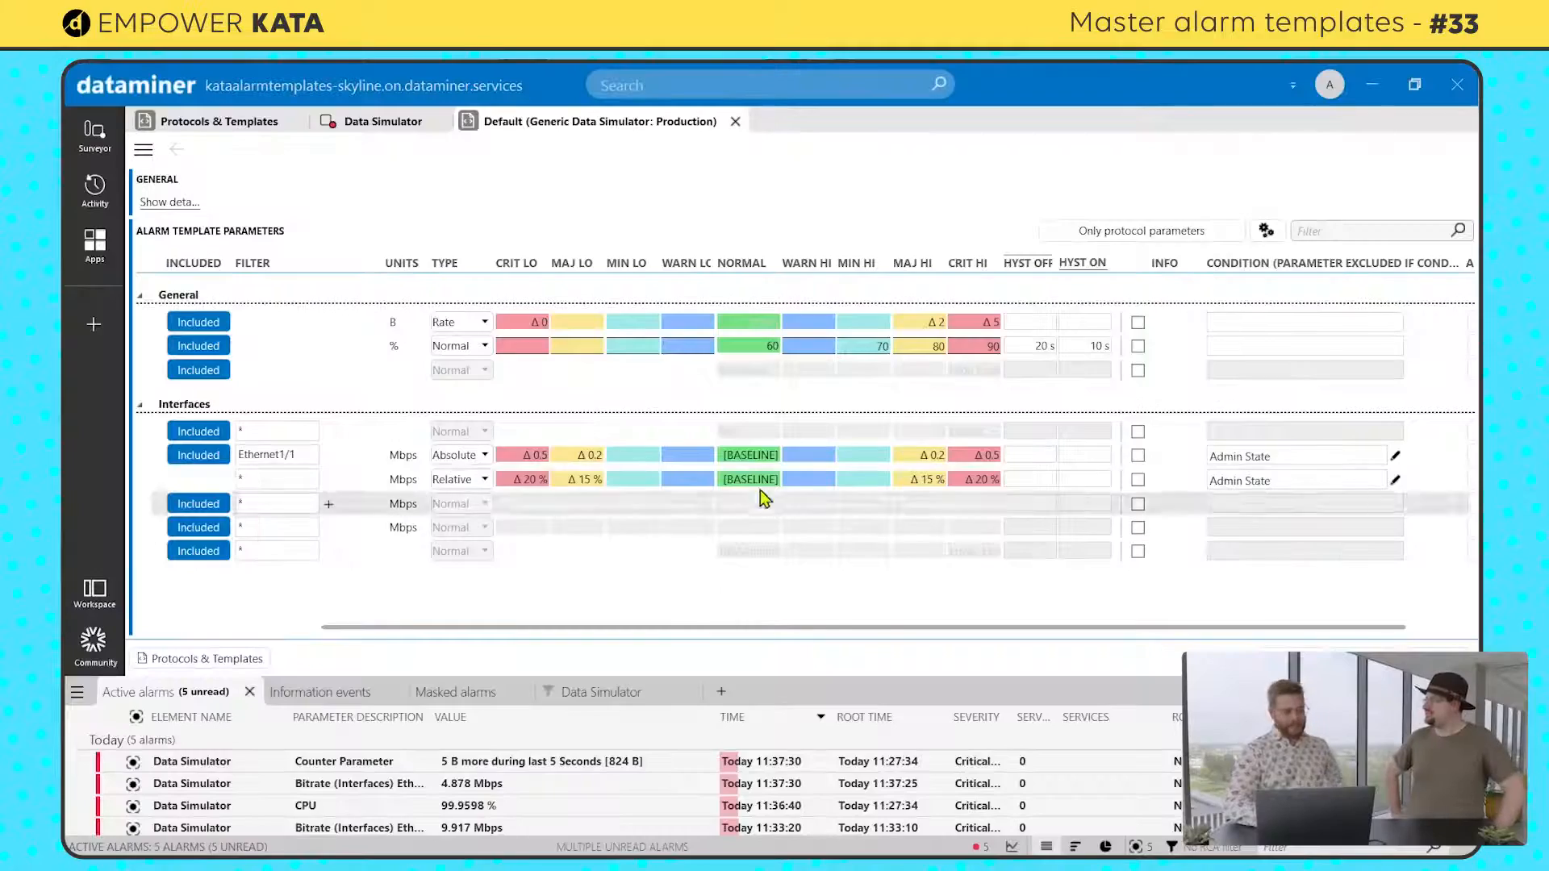
left_click(744, 456)
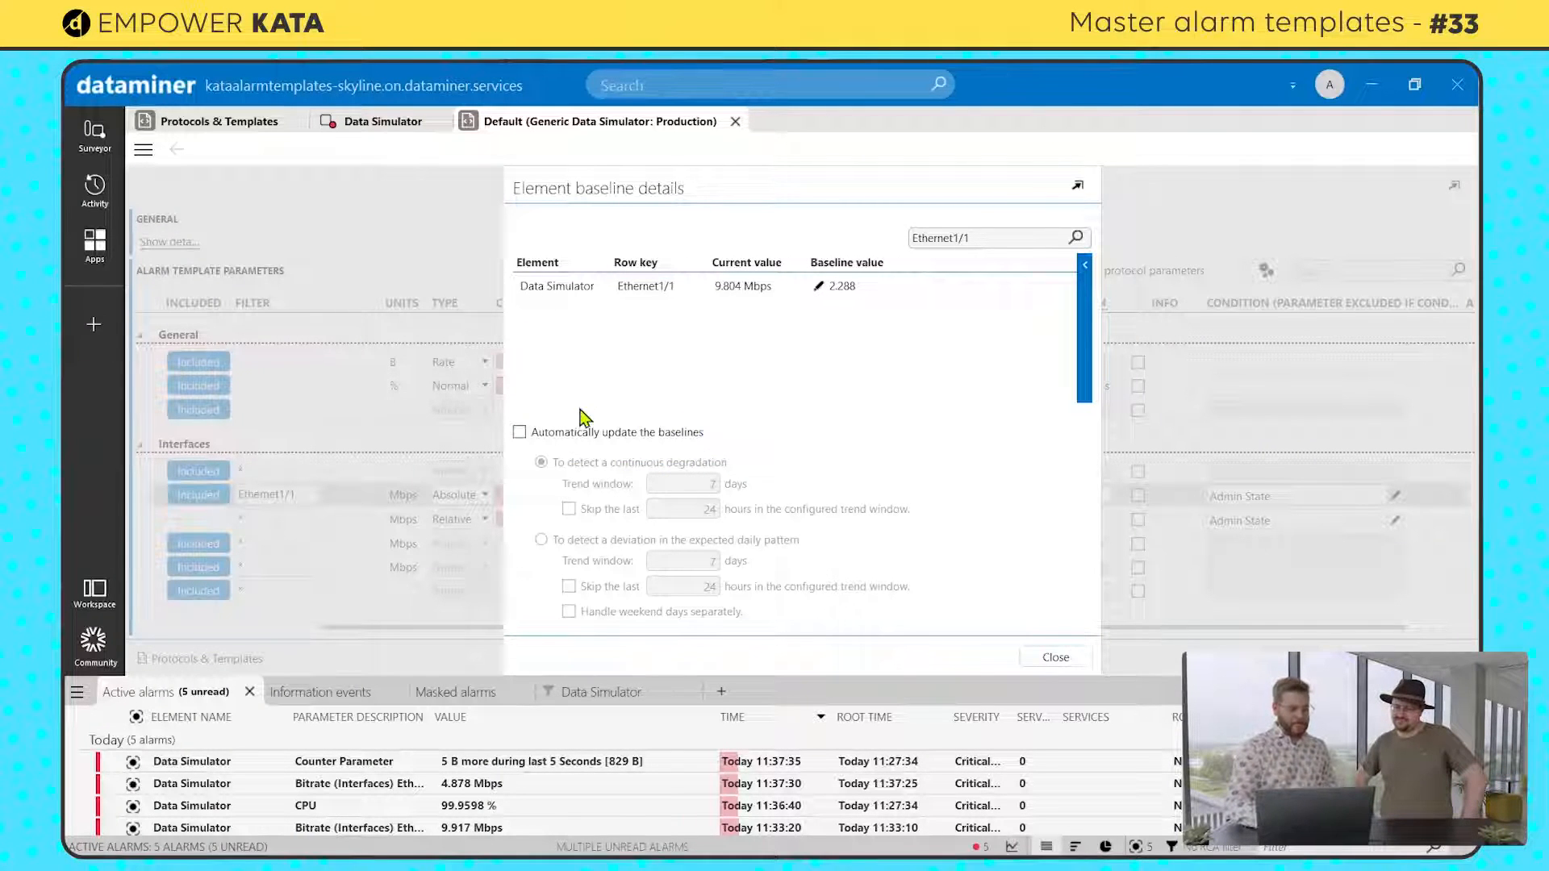
left_click(520, 433)
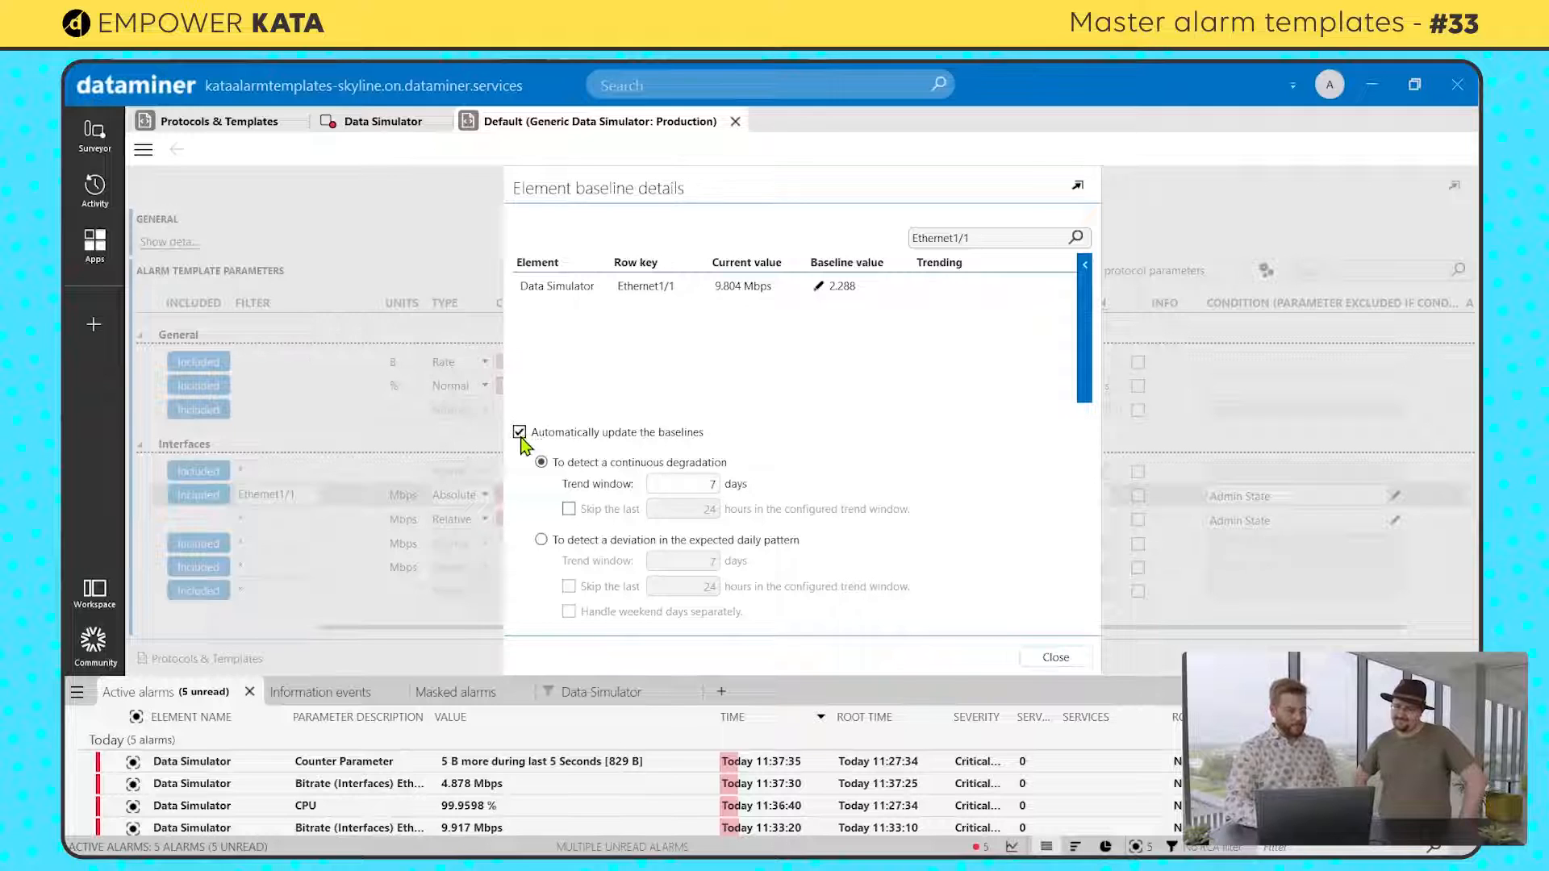